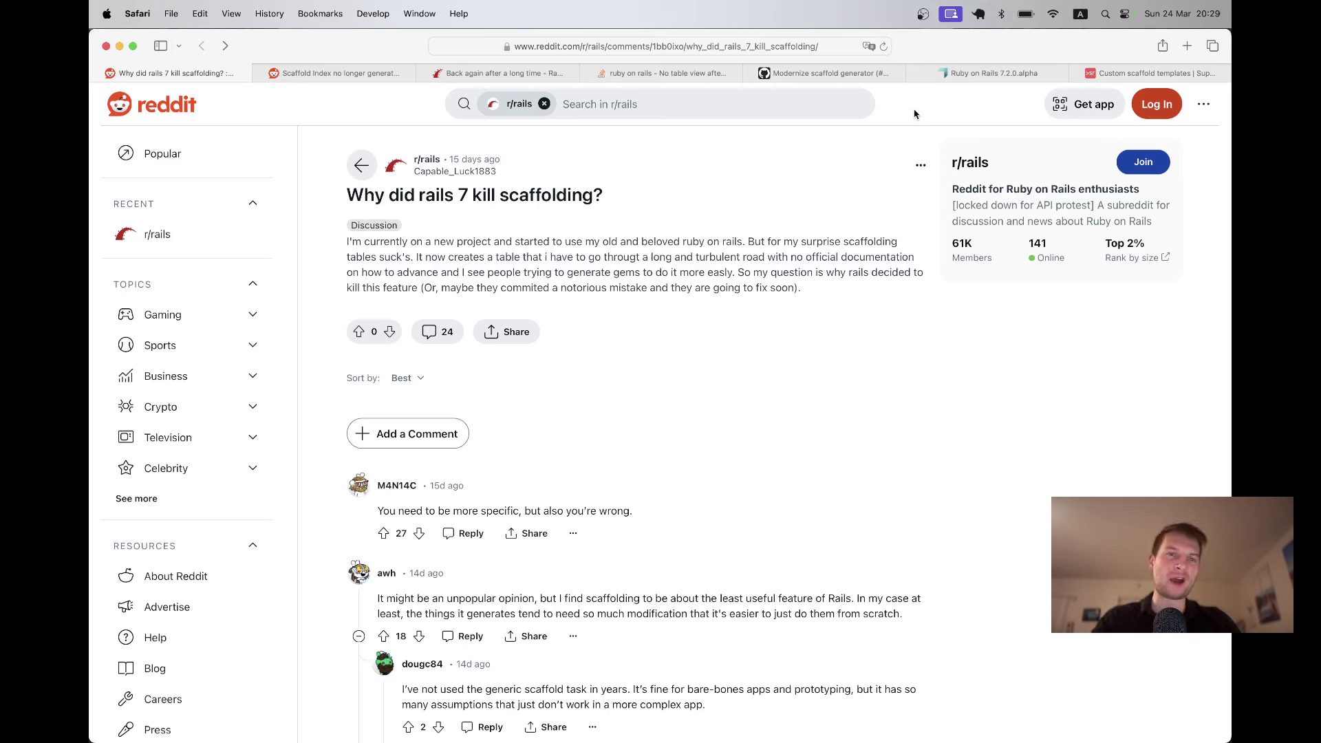
Cycle Safari tabs past the Reddit and Rails Discuss threads to the Stack Overflow scaffold question.
key("ctrl+Tab")
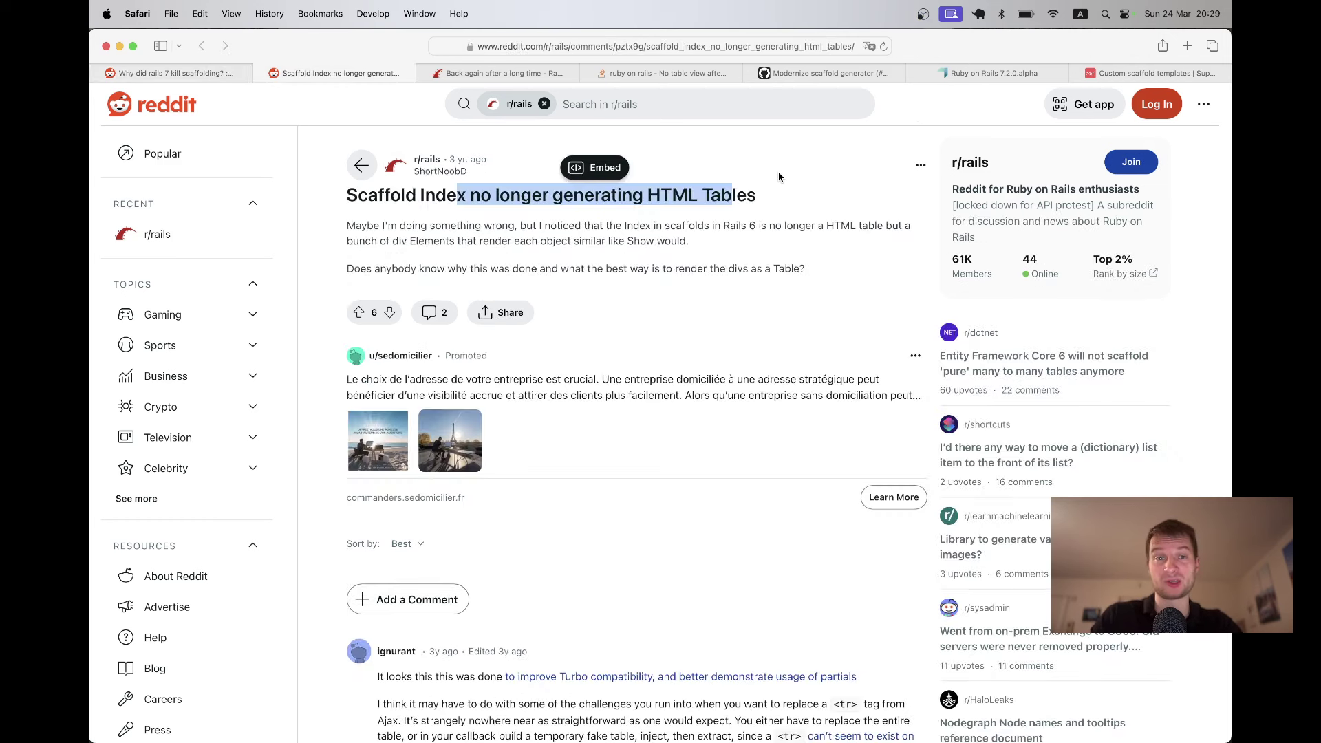
key("ctrl+Tab")
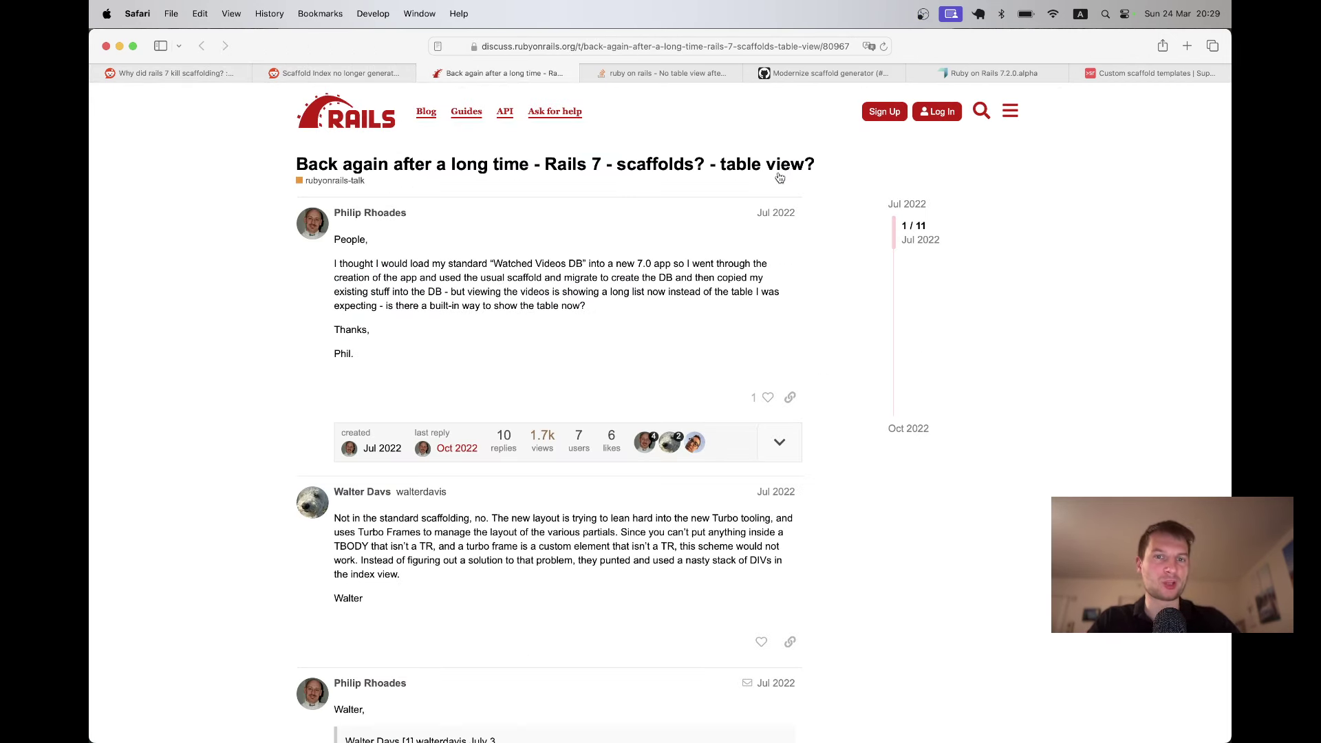
key("ctrl+Tab")
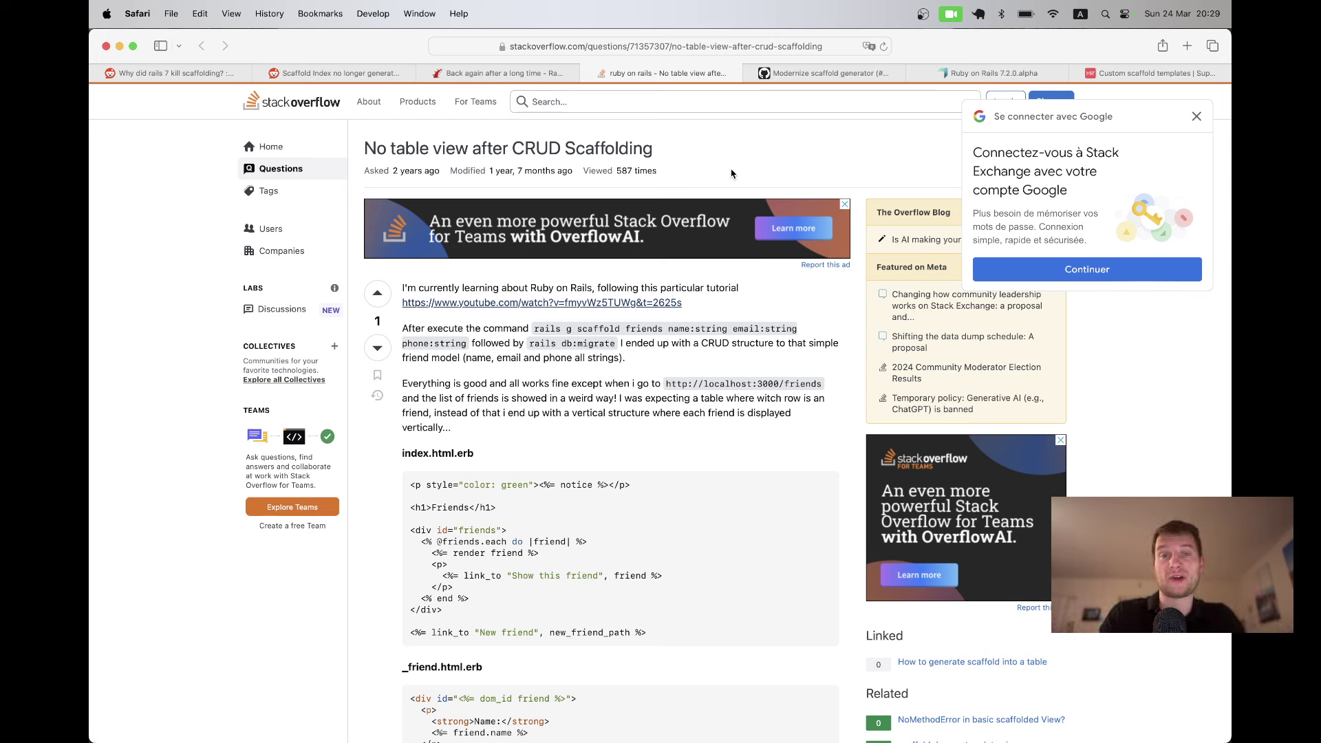
Show the commit's index.html.erb.tt diff, highlighting the removed table lines and added partial div.
key("ctrl+Tab")
scroll(736, 177, "down", 10)
scroll(738, 181, "down", 10)
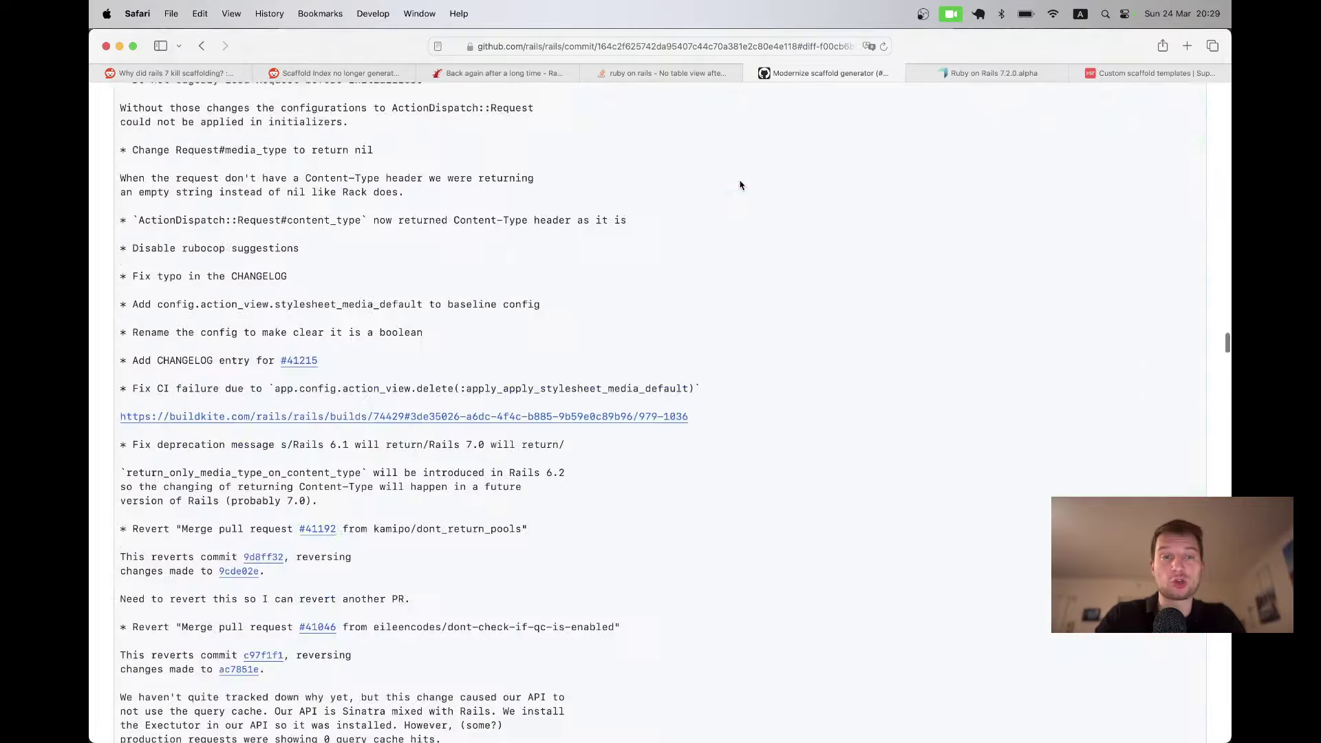
scroll(741, 183, "down", 5)
scroll(741, 185, "down", 10)
scroll(740, 184, "down", 10)
scroll(741, 184, "down", 10)
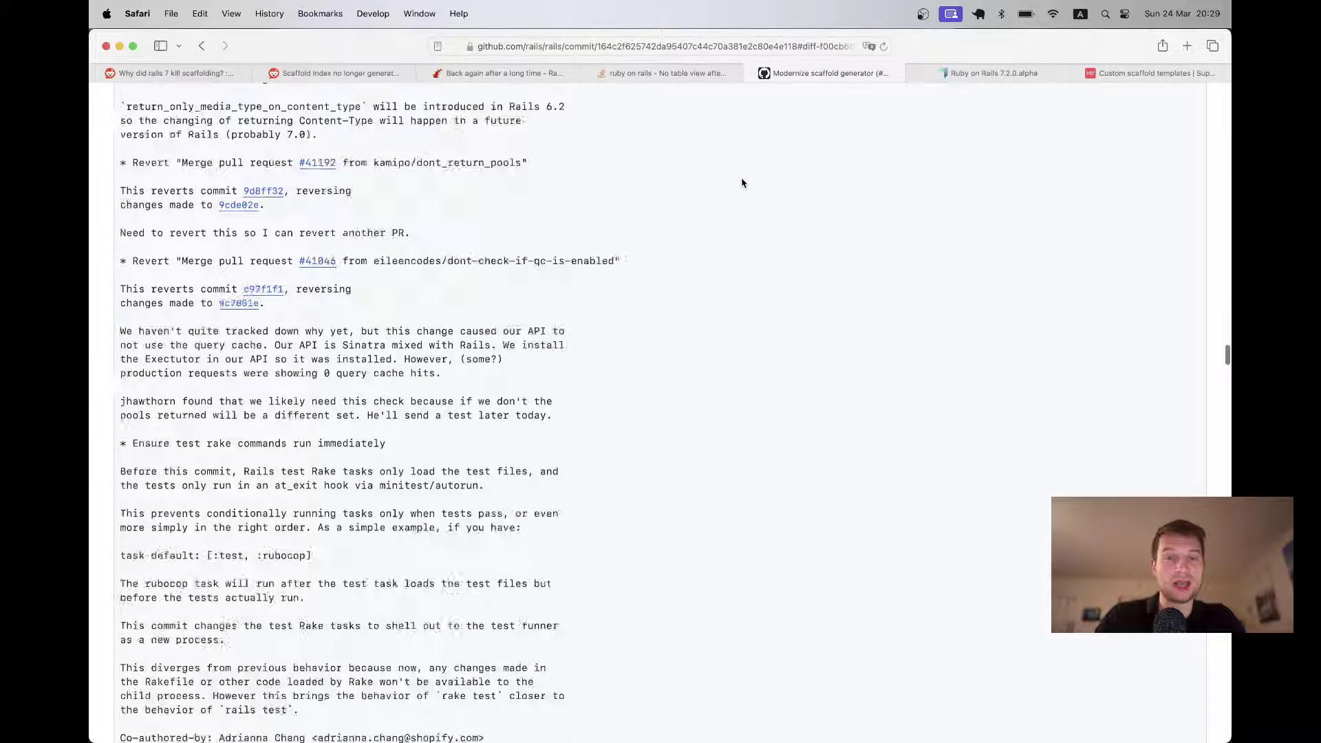
scroll(741, 184, "down", 10)
scroll(741, 182, "down", 5)
scroll(741, 182, "down", 5)
scroll(517, 310, "up", 1)
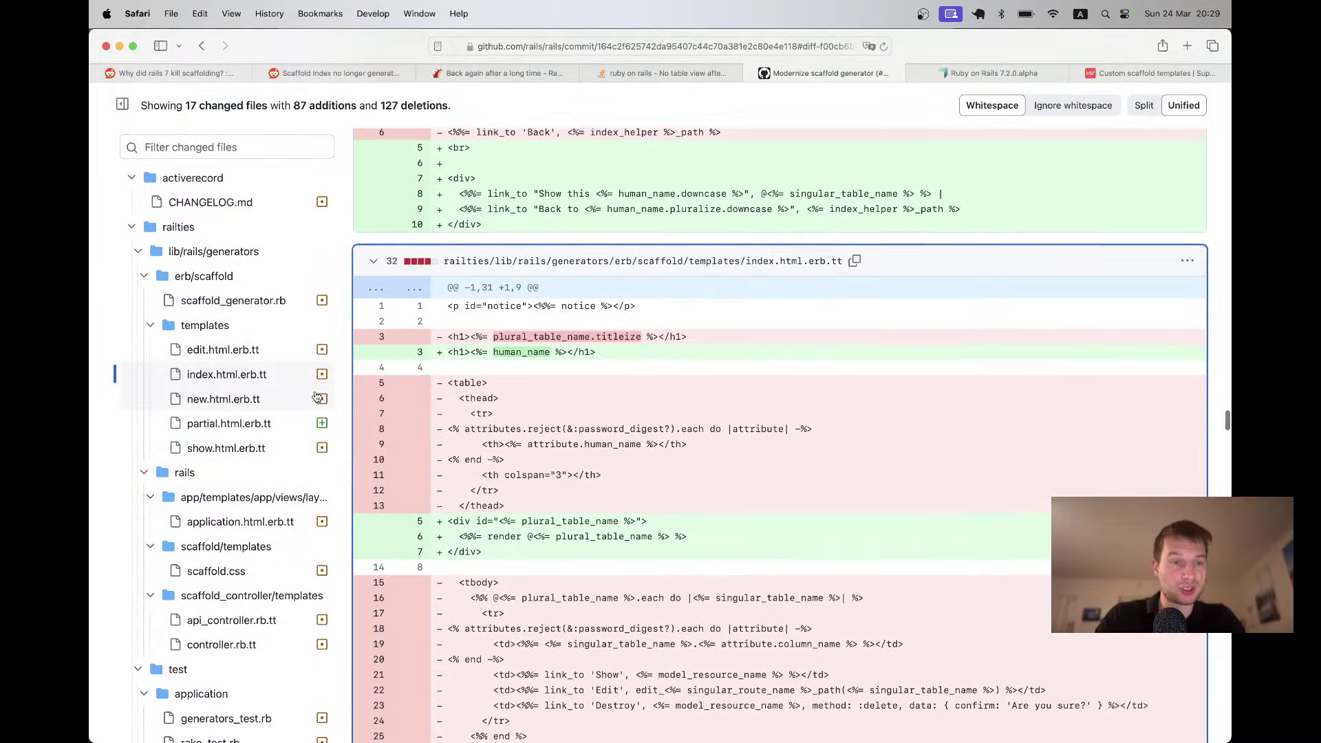
left_click(207, 378)
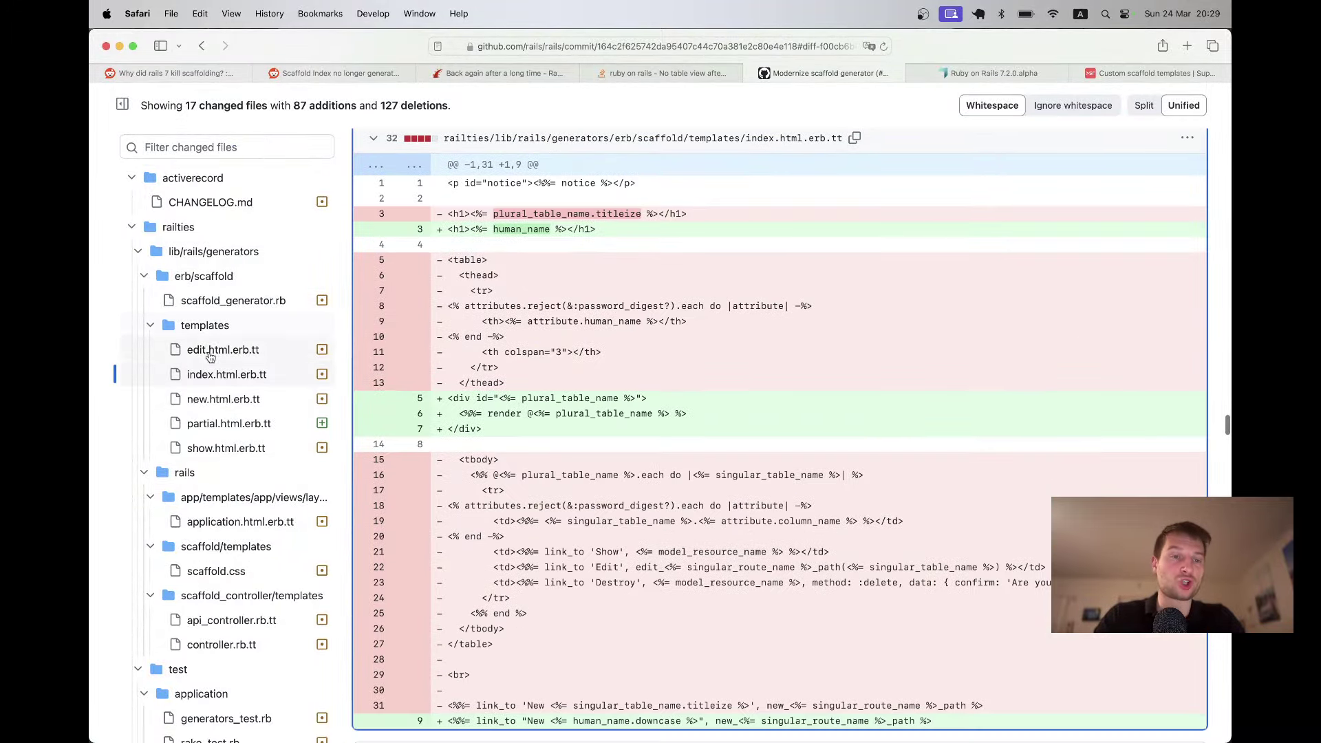
mouse_move(527, 321)
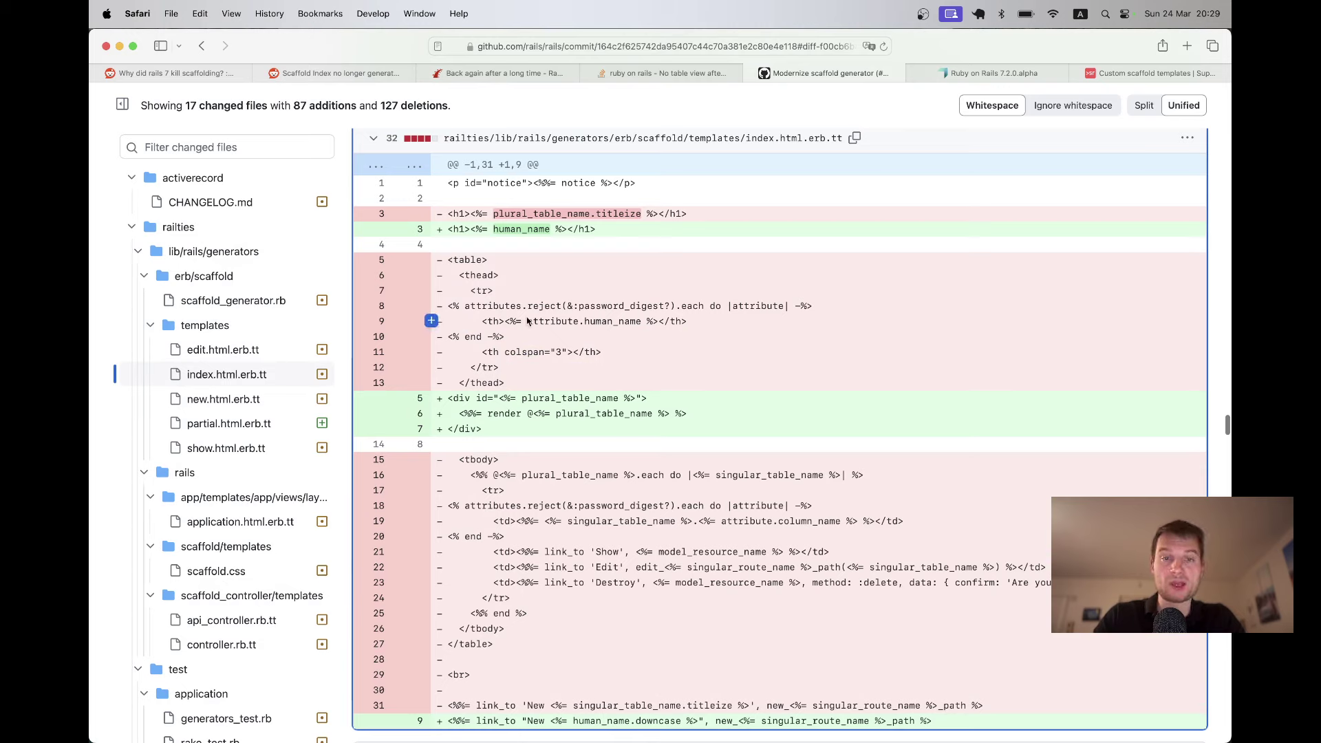
left_click_drag(508, 262, 584, 657)
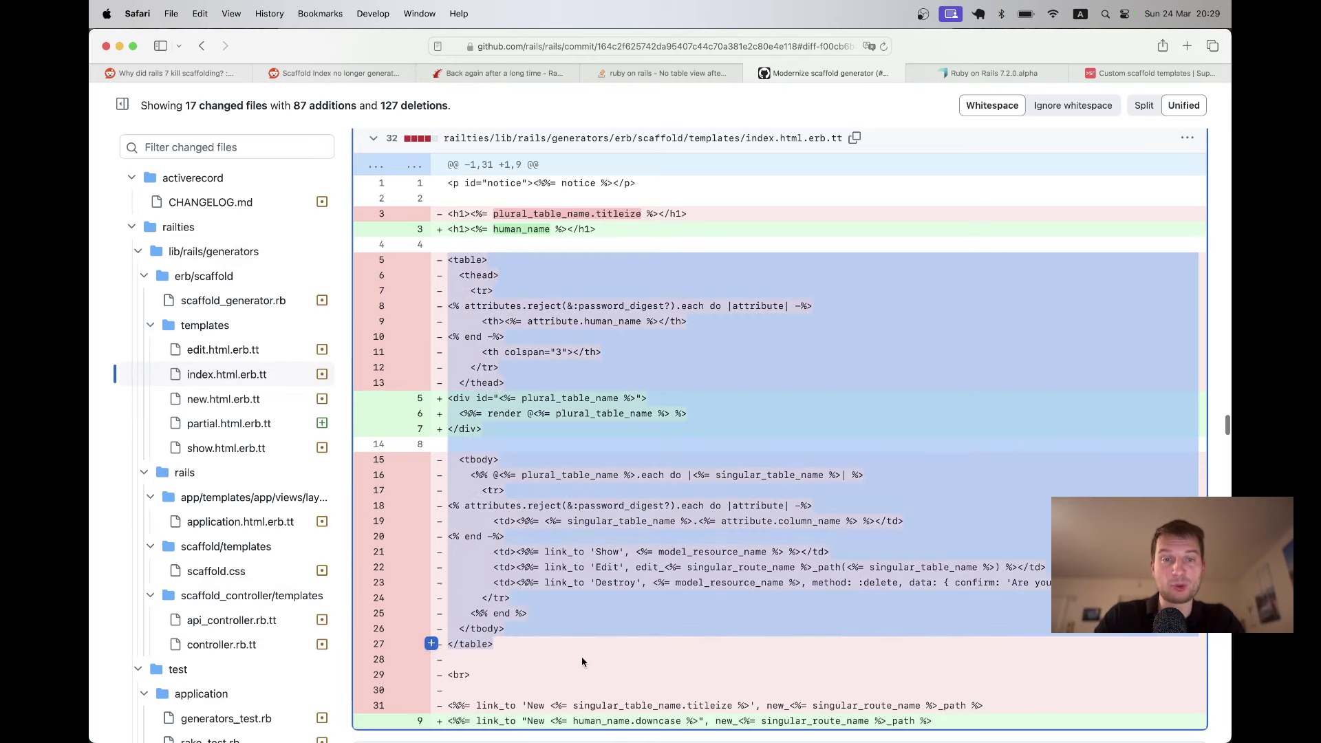
left_click(511, 362)
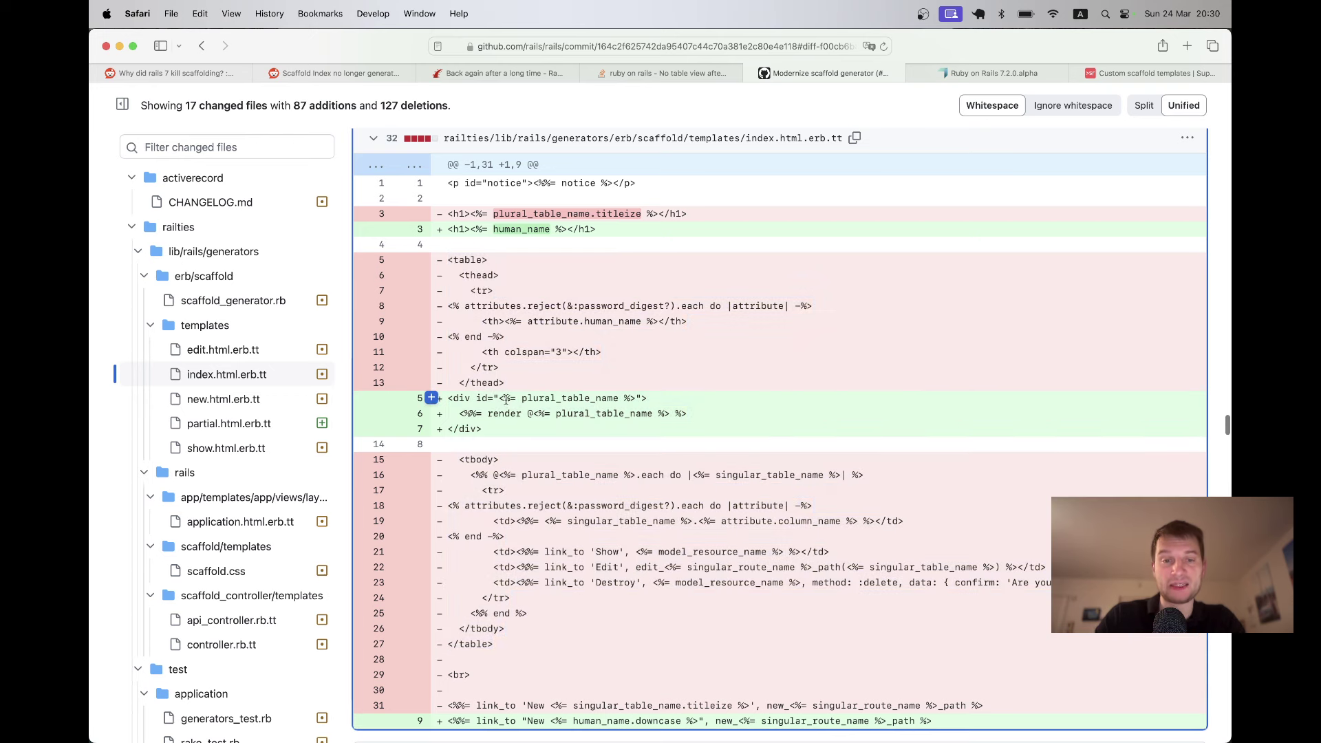
left_click_drag(506, 399, 528, 417)
left_click(538, 416)
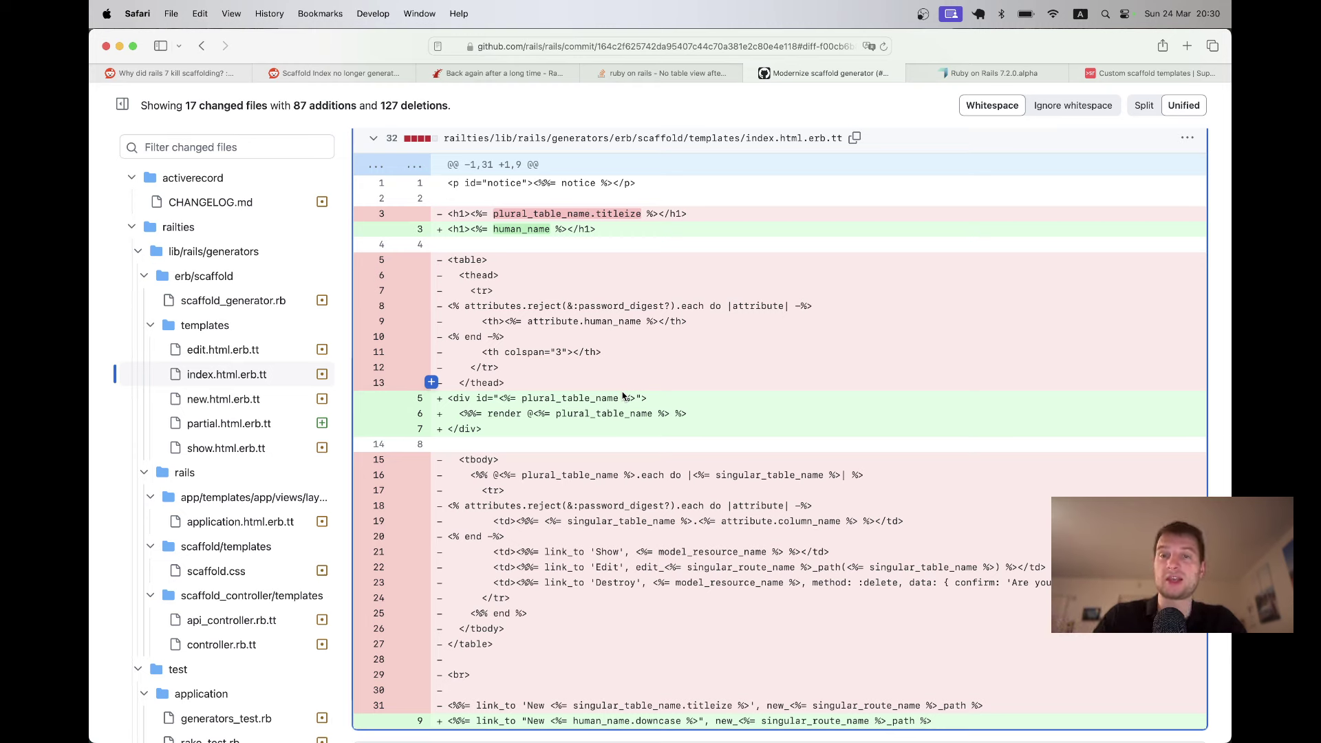
Copy the commented 'rails g scaffold' Event command from line 11 of seeds.rb.
key("ctrl+Tab")
key("super+r")
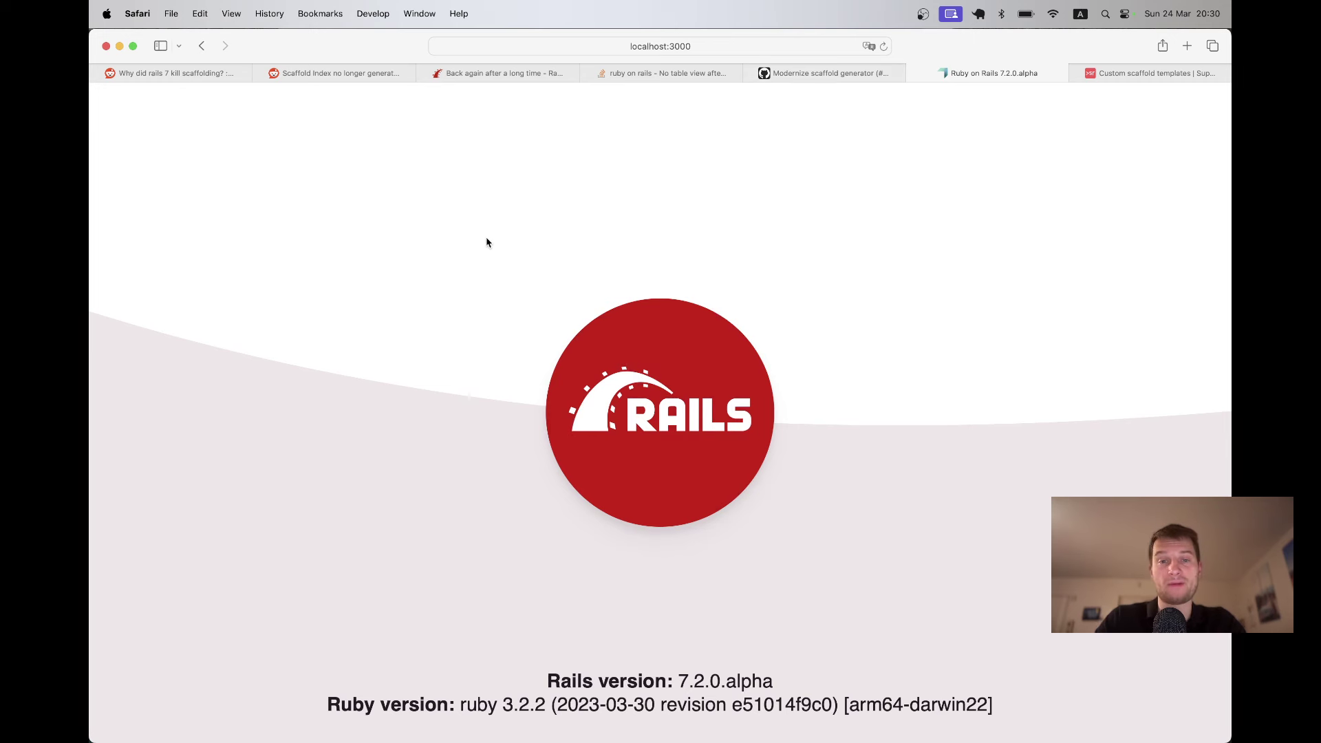
key("super+Tab")
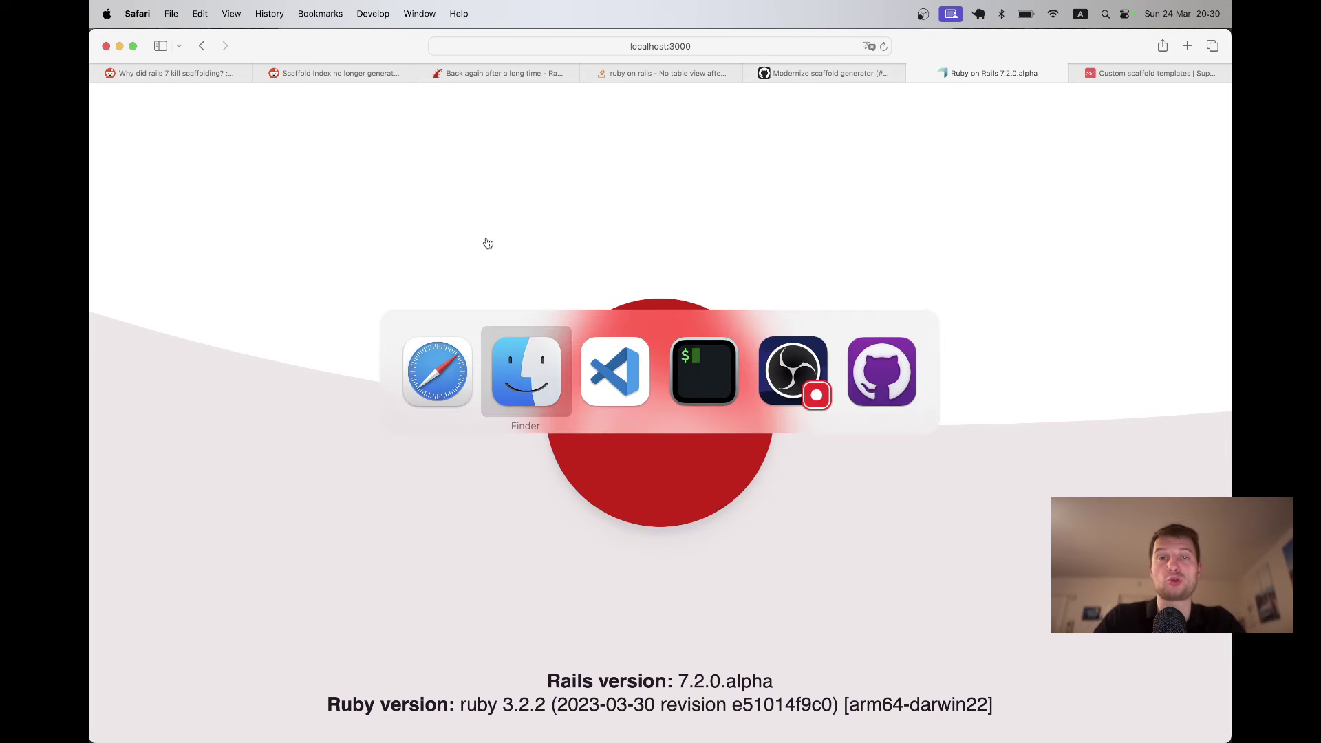
key("super+Tab")
left_click_drag(466, 224, 200, 227)
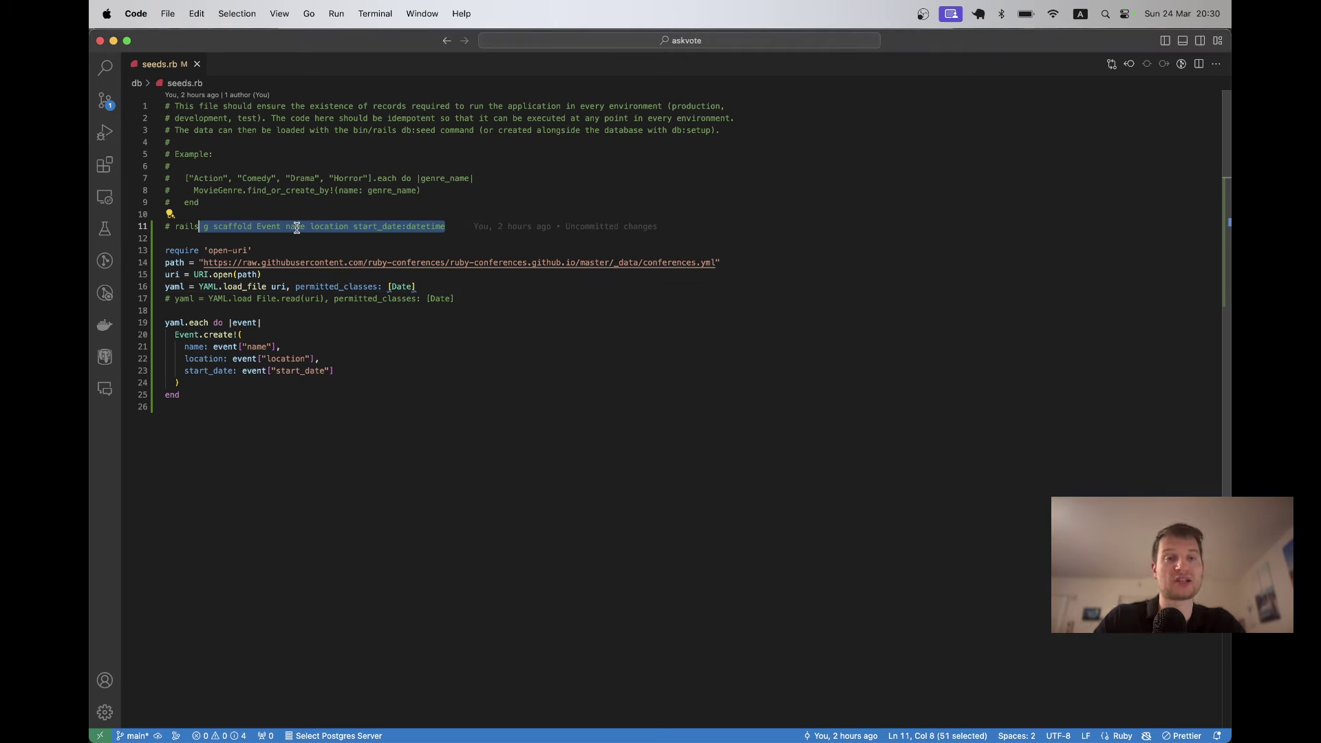
left_click(174, 226, "shift")
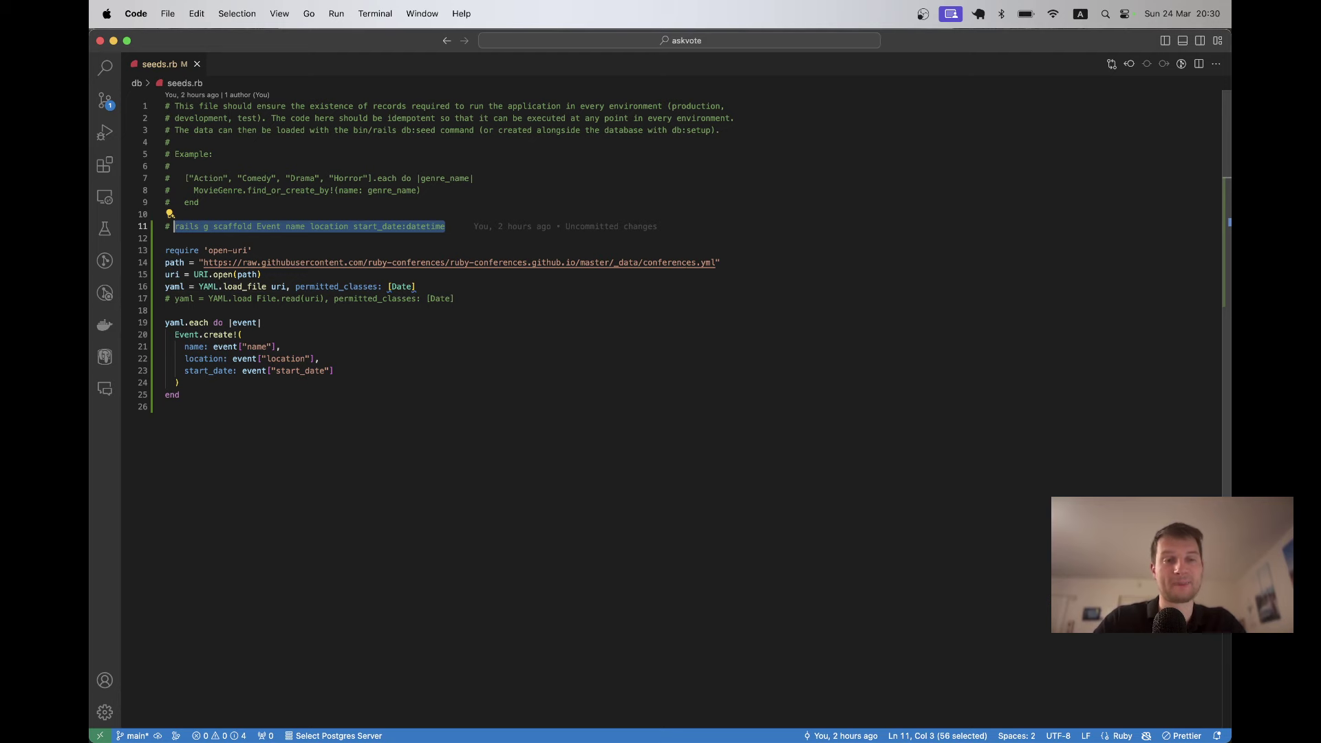
key("super+Tab")
key("super+Tab")
key("super+Tab")
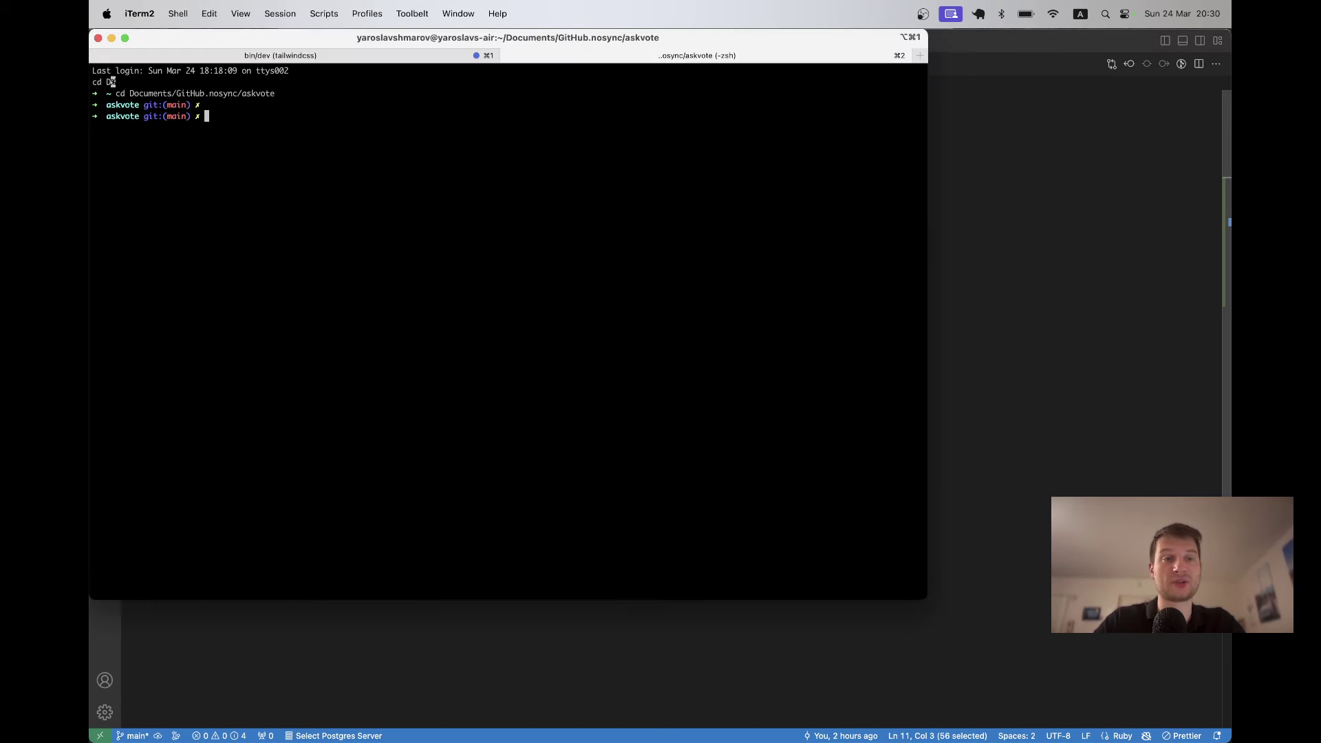
Run the pasted Event scaffold generator, then 'rails db:migrate db:seed'.
type("rails g scaffold Event name location start_date:datetime")
key("Return")
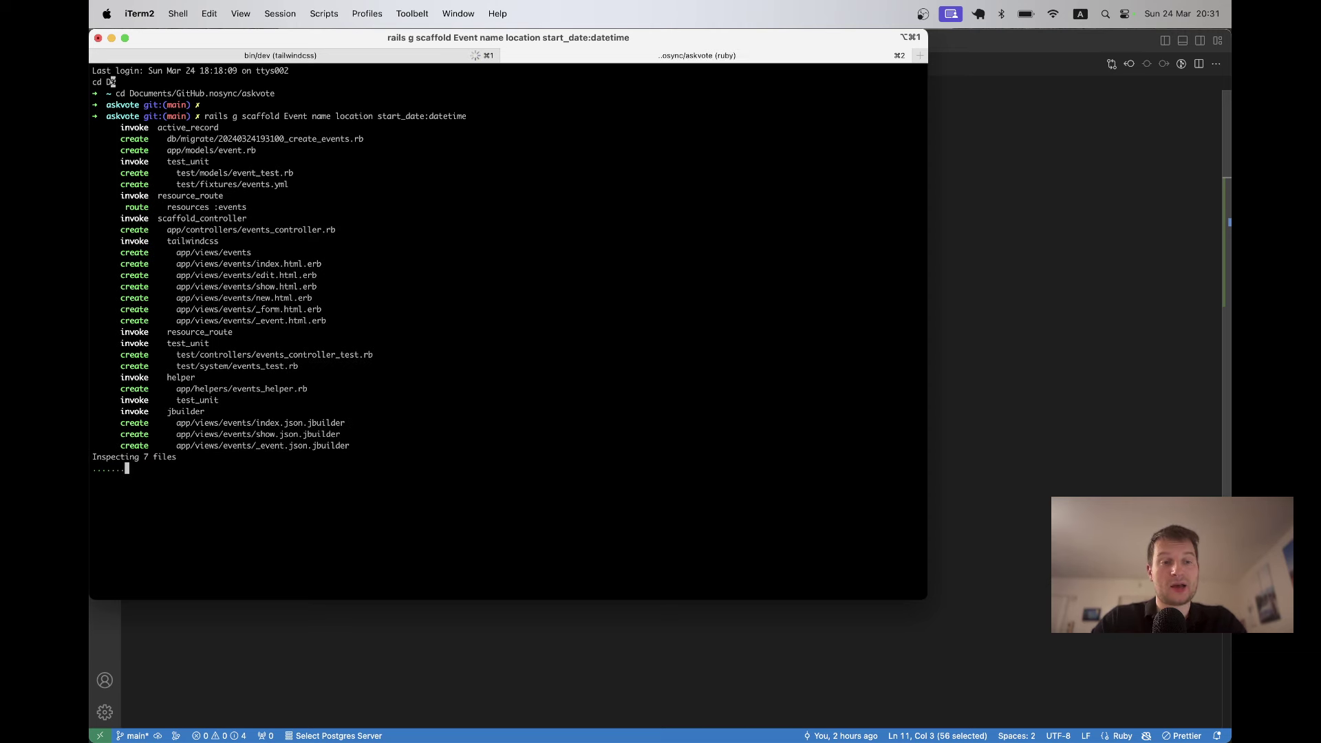
type("rails db:migrate")
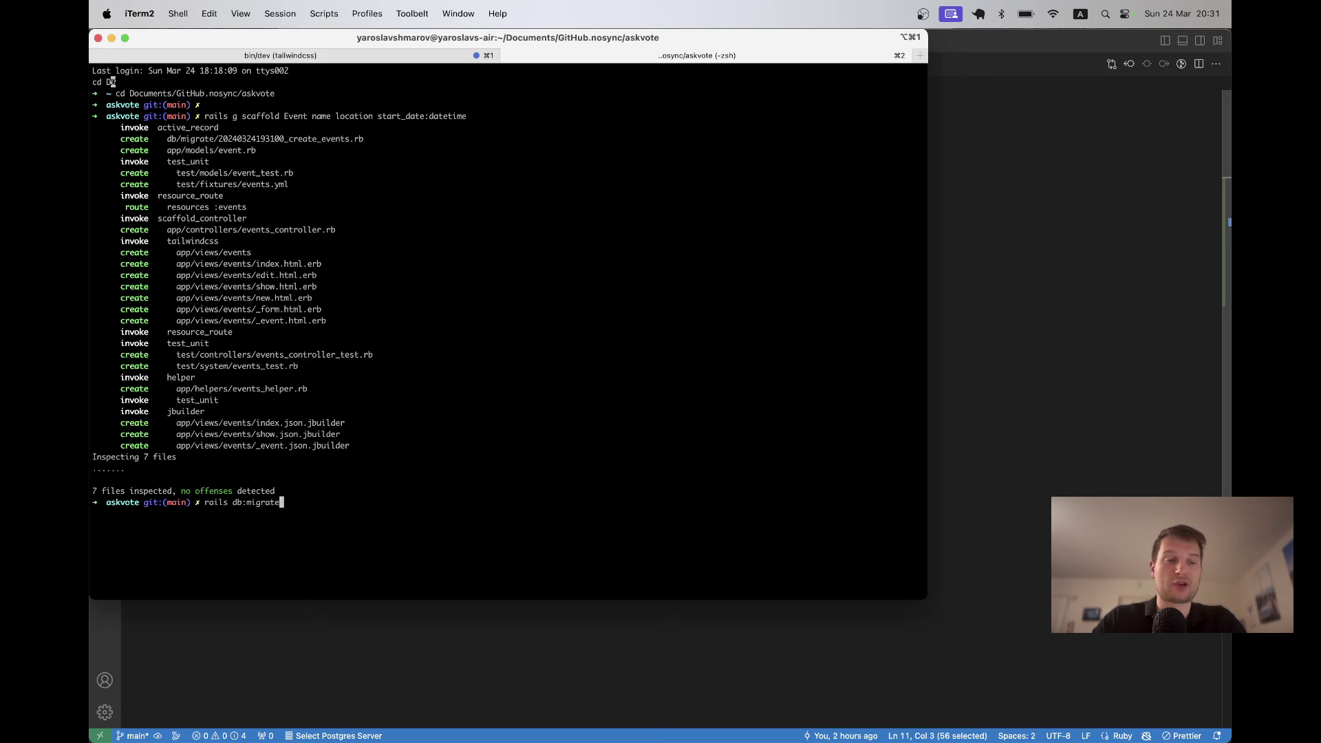
type(" db:seed")
key("Return")
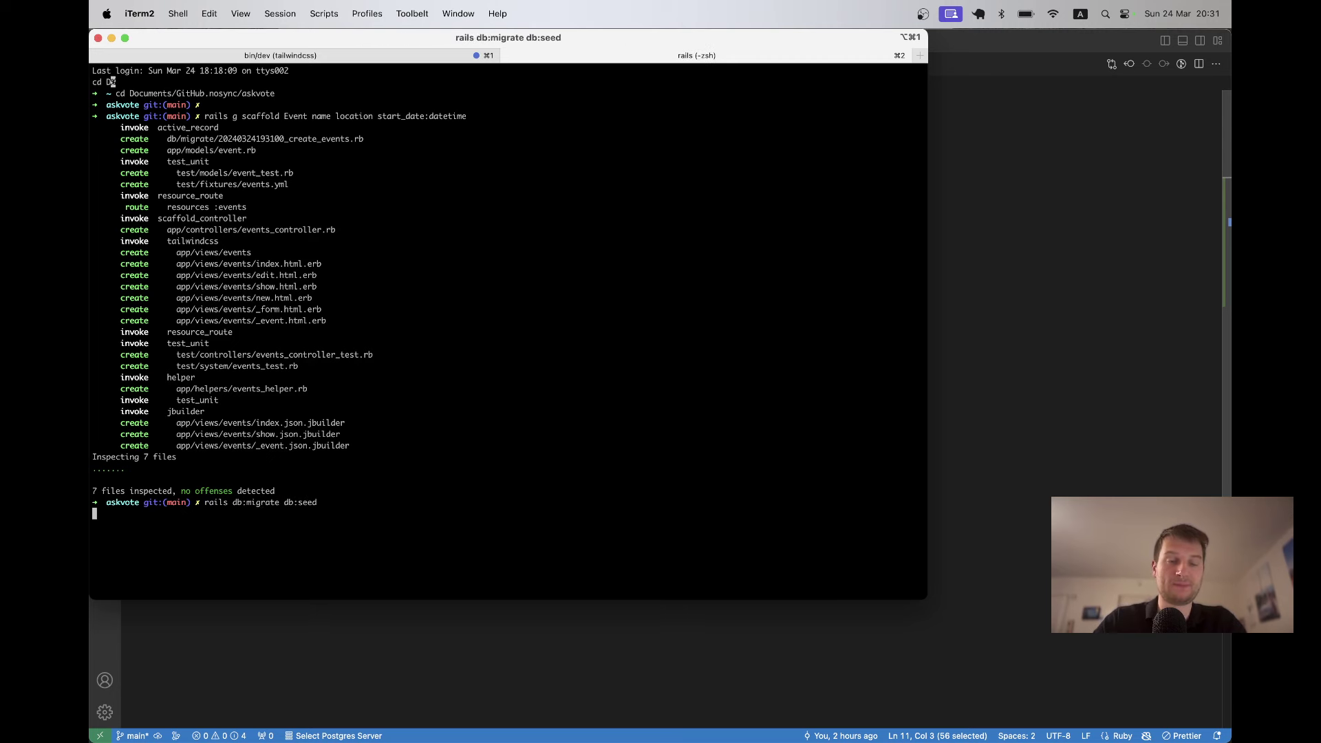
key("super+Tab")
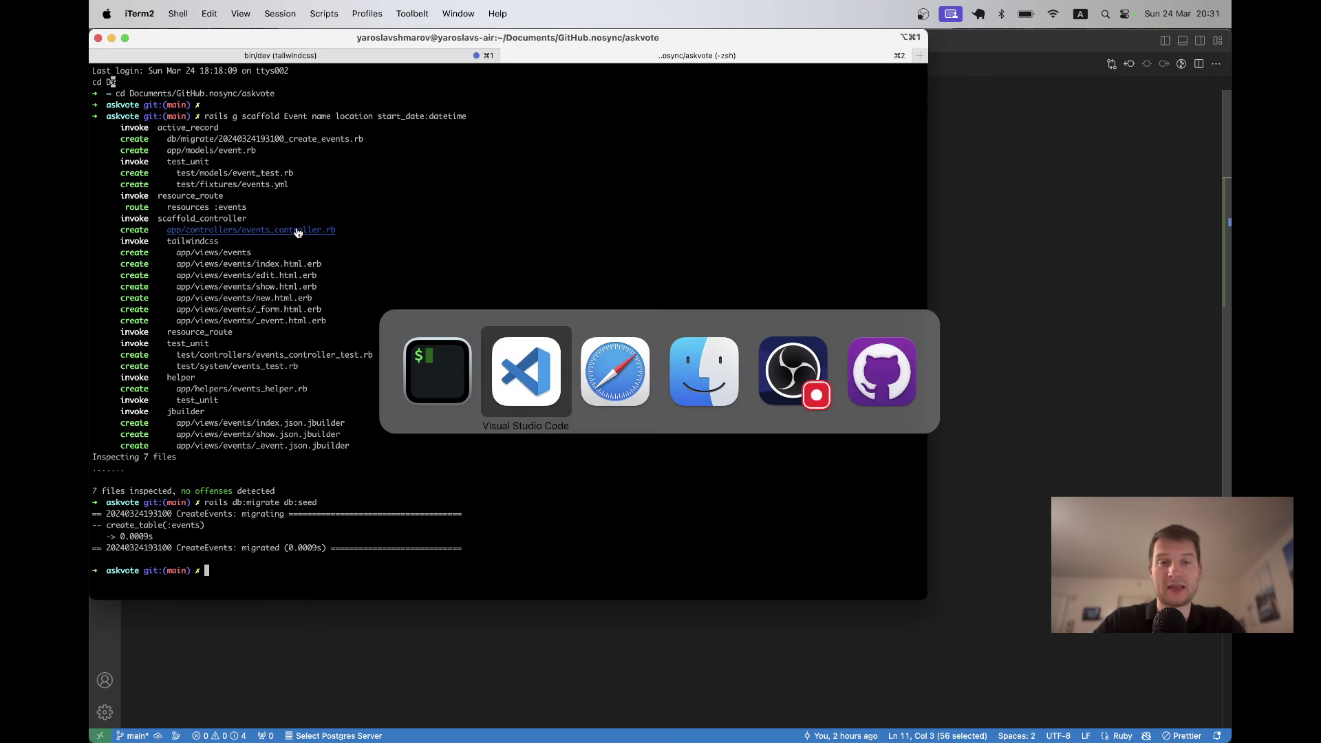
Load localhost:3000/events in Safari to view the seeded events.
key("super+Tab")
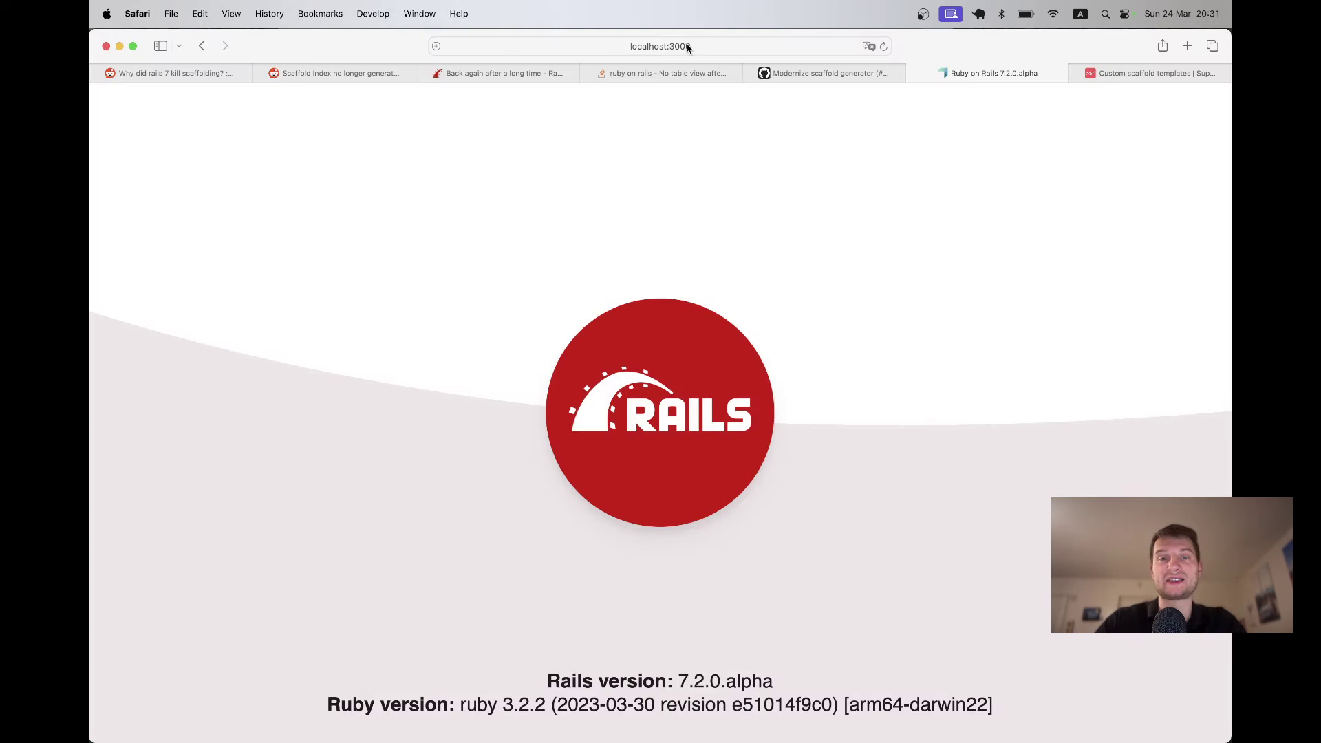
left_click(687, 46)
type("/events")
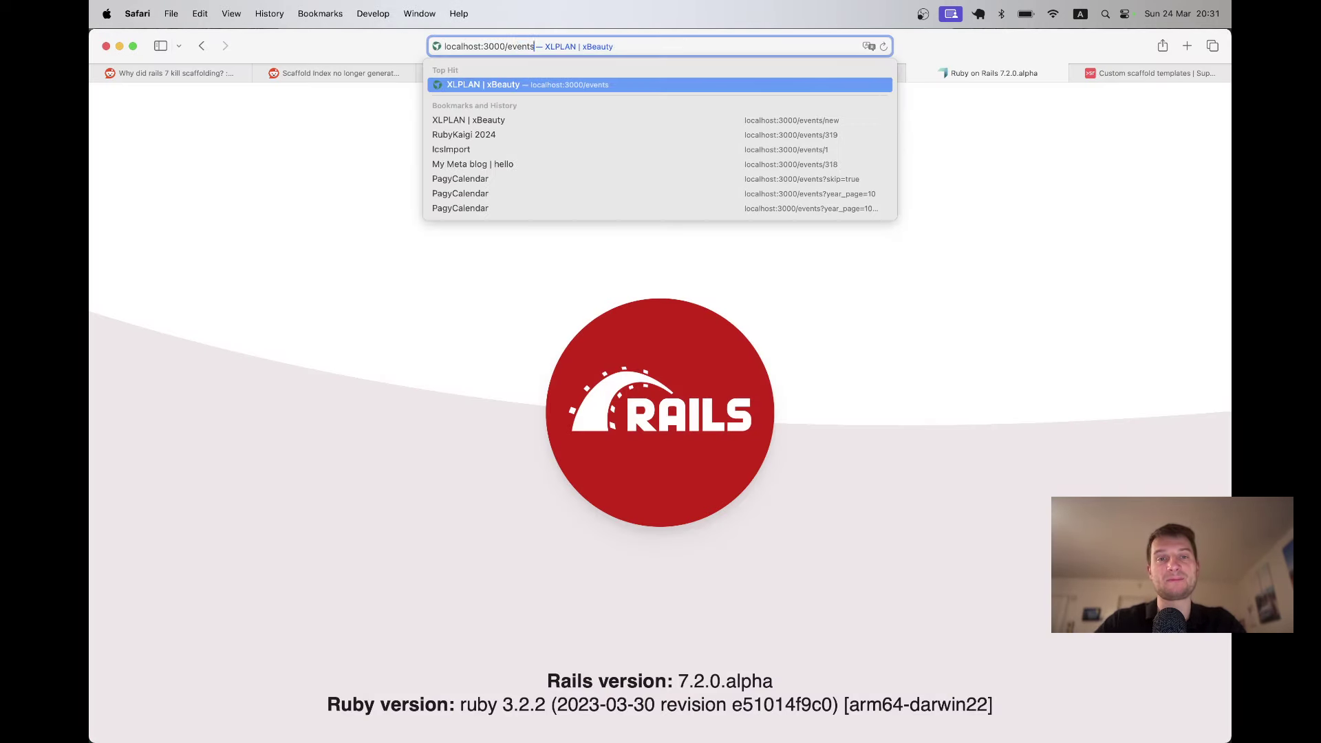
key("Return")
scroll(558, 230, "down", 5)
scroll(558, 230, "down", 5)
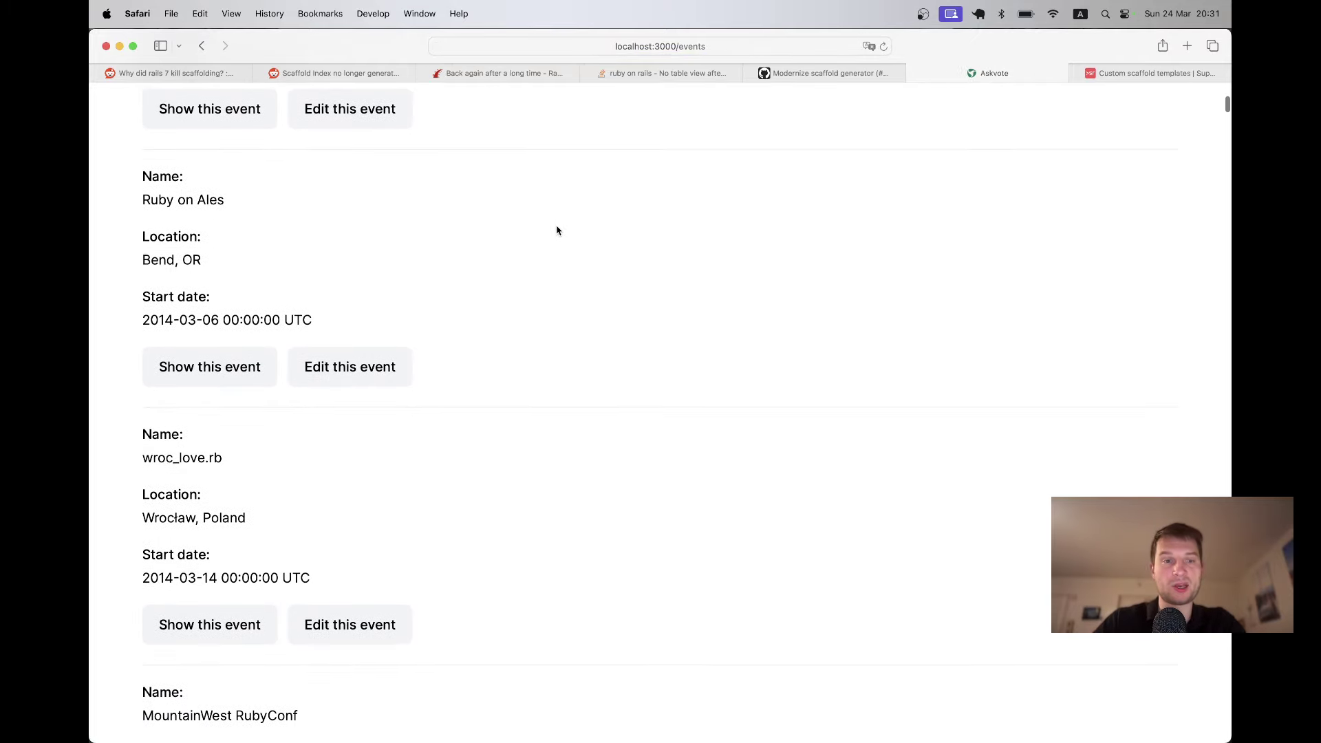
scroll(558, 230, "up", 10)
scroll(557, 230, "up", 5)
Compare the seeding code in seeds.rb with the listed events.
key("super+Tab")
key("super+Tab")
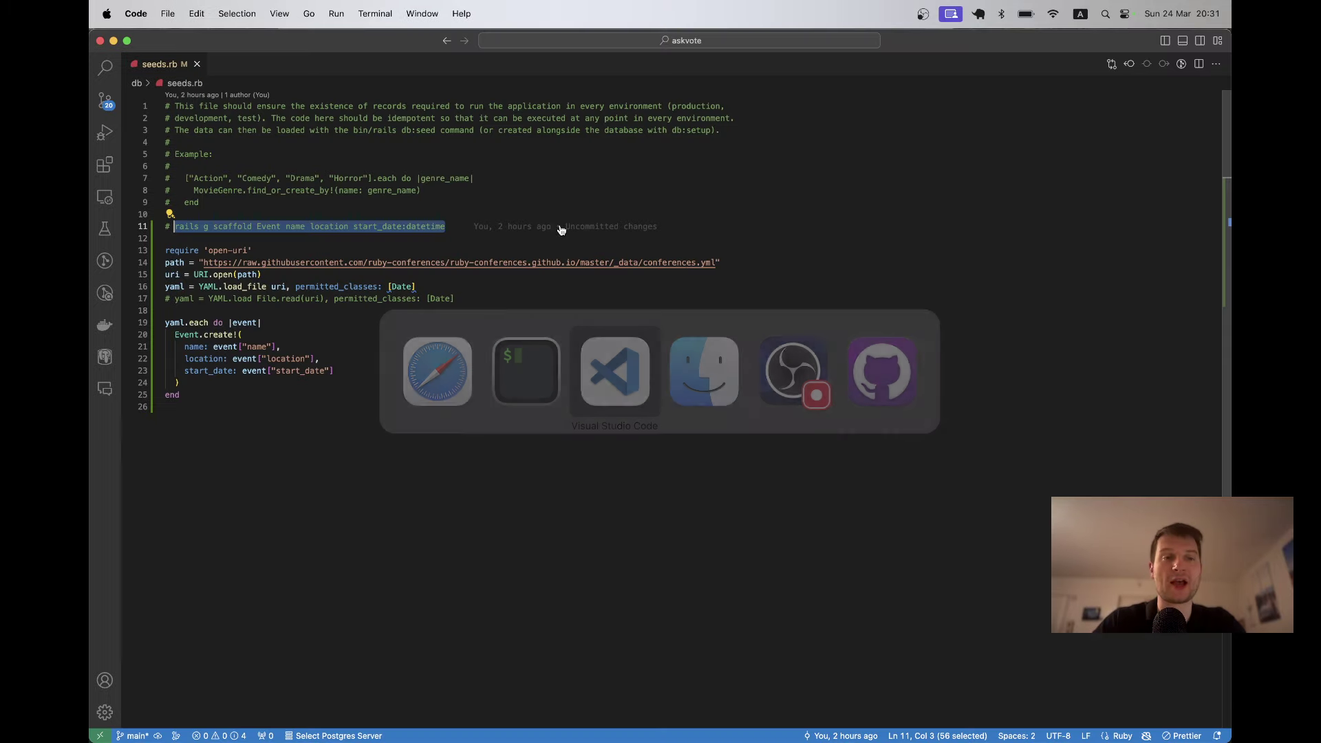
left_click_drag(281, 238, 311, 458)
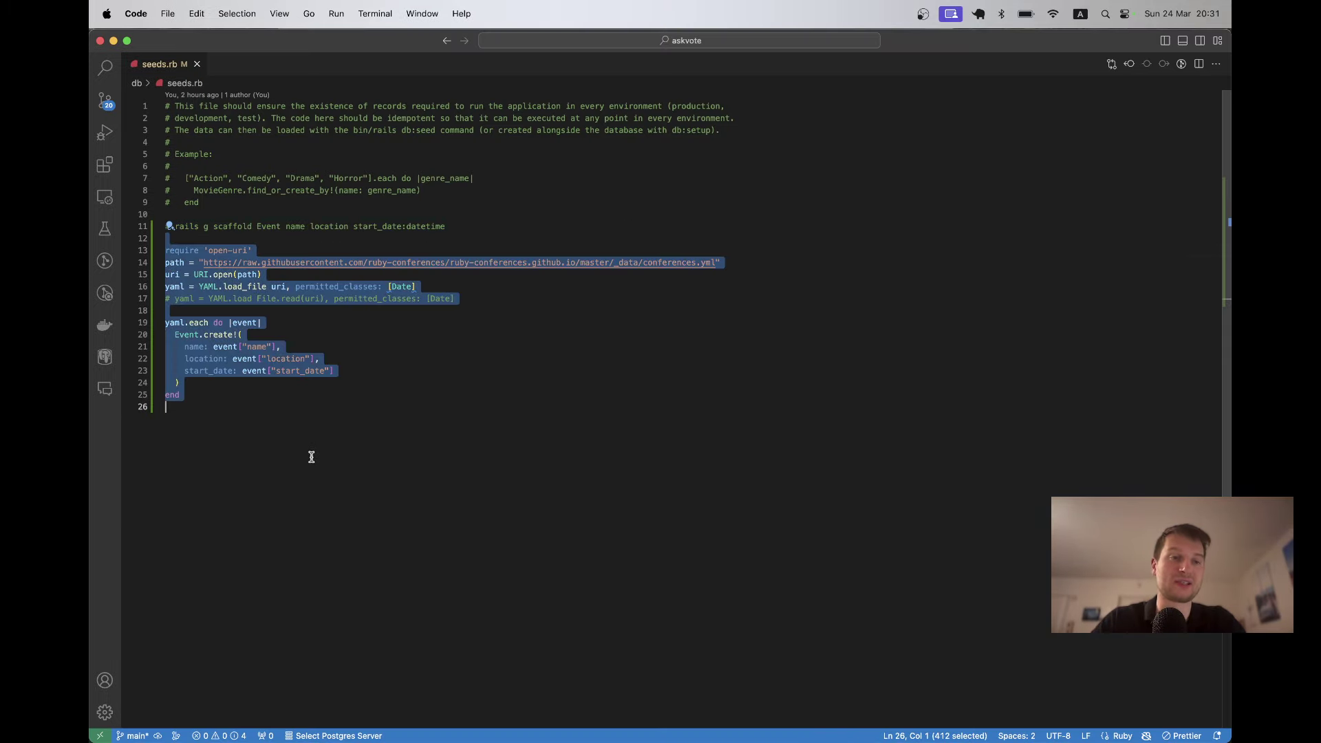
key("super+Tab")
scroll(600, 317, "down", 10)
scroll(600, 317, "down", 10)
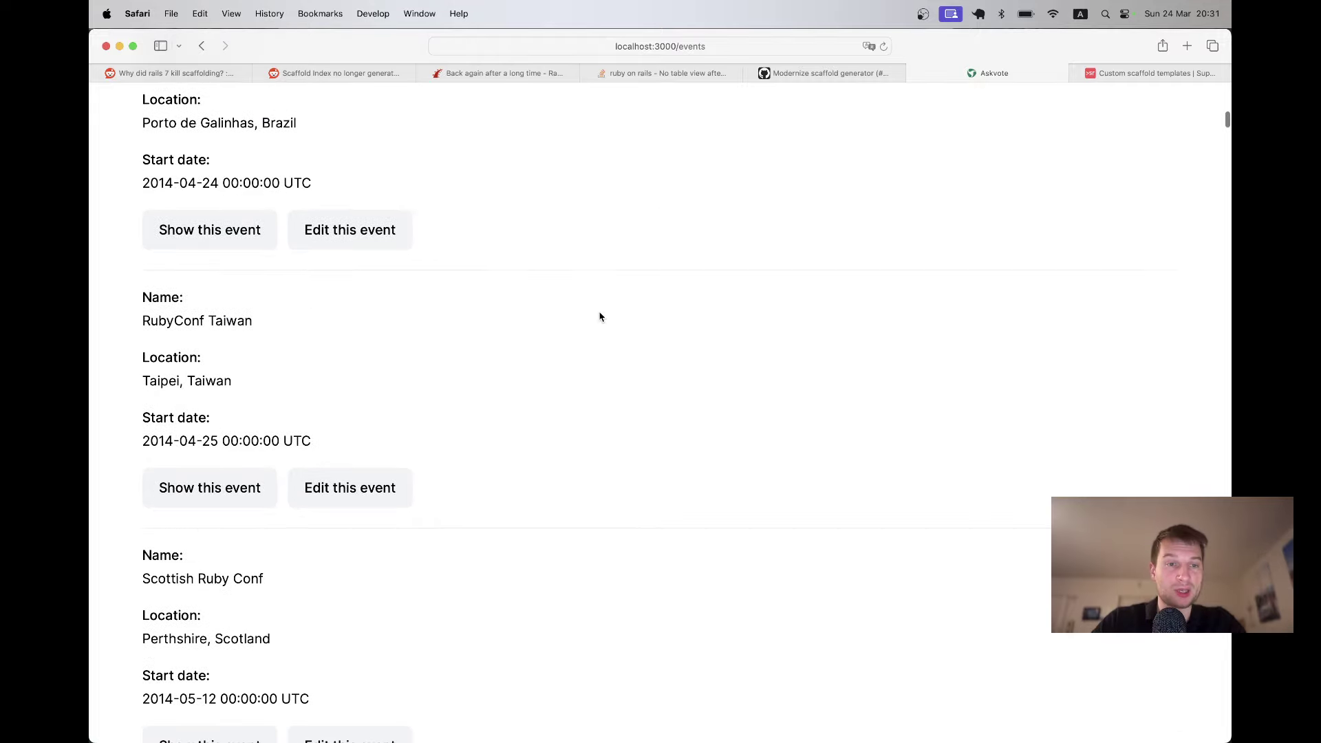
scroll(600, 316, "up", 10)
scroll(600, 317, "up", 10)
key("super+Tab")
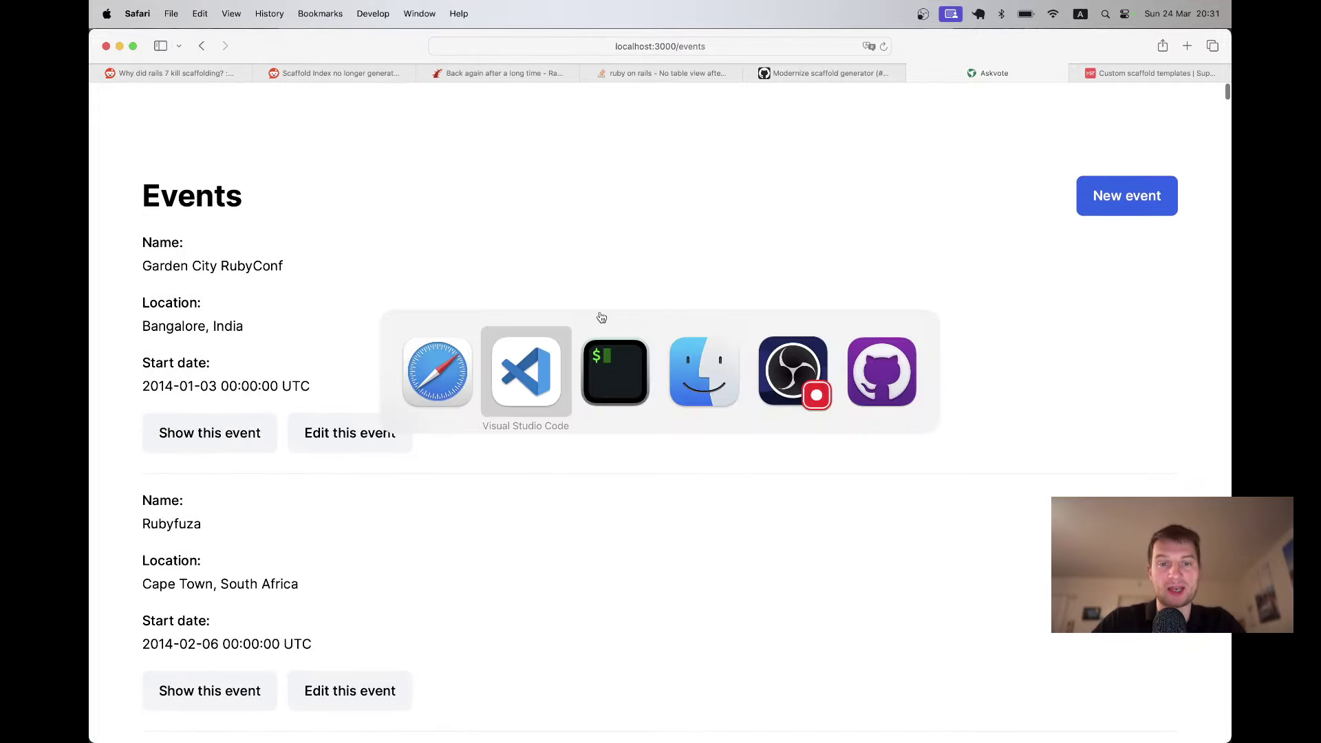
Open app/views/events/index.html.erb and its _event.html.erb partial in the editor.
key("super+p")
type("ind")
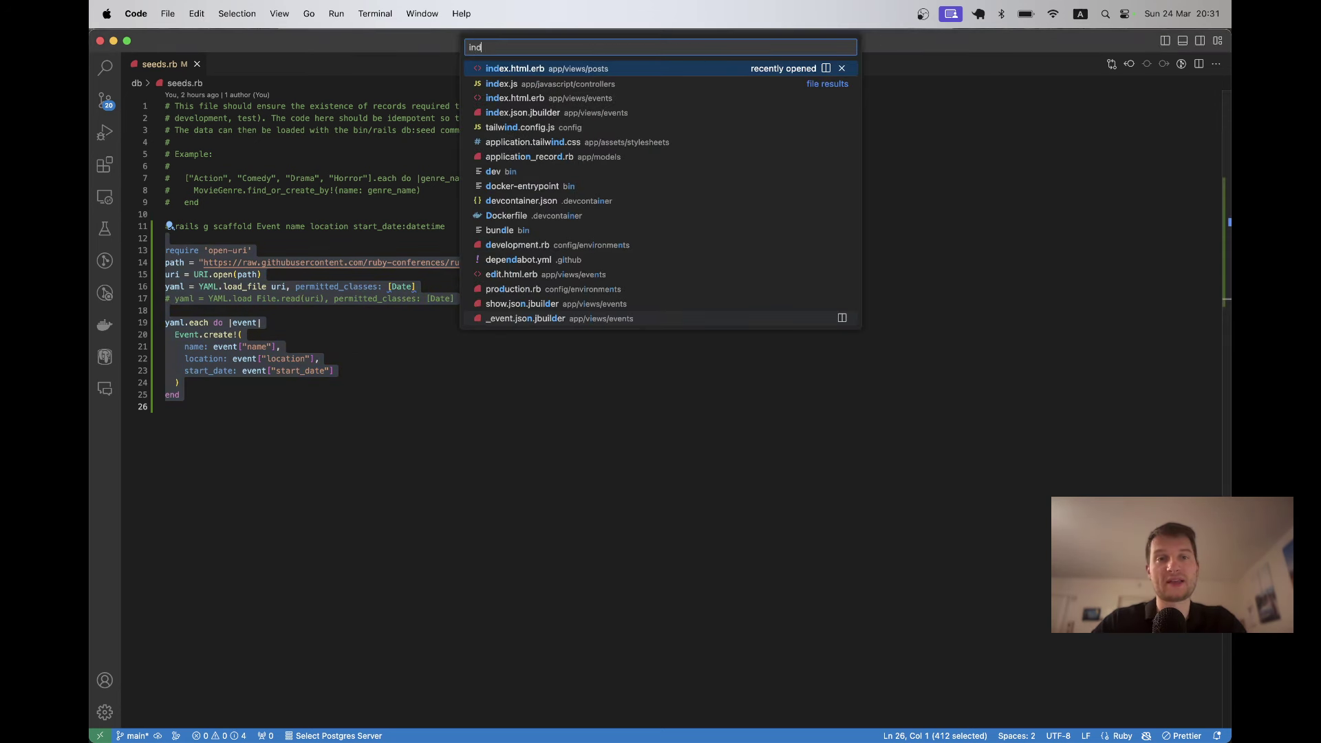
key("Return")
key("super+shift+e")
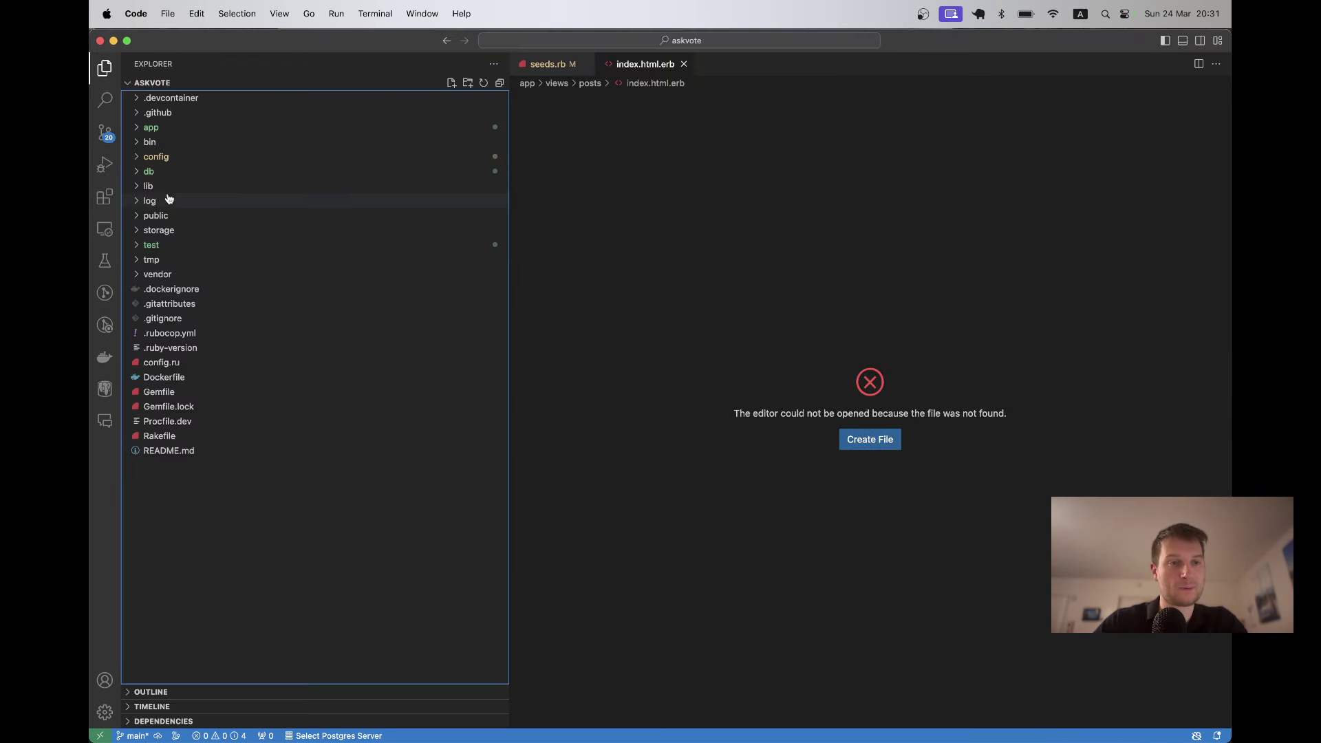
left_click(153, 129)
left_click(185, 264)
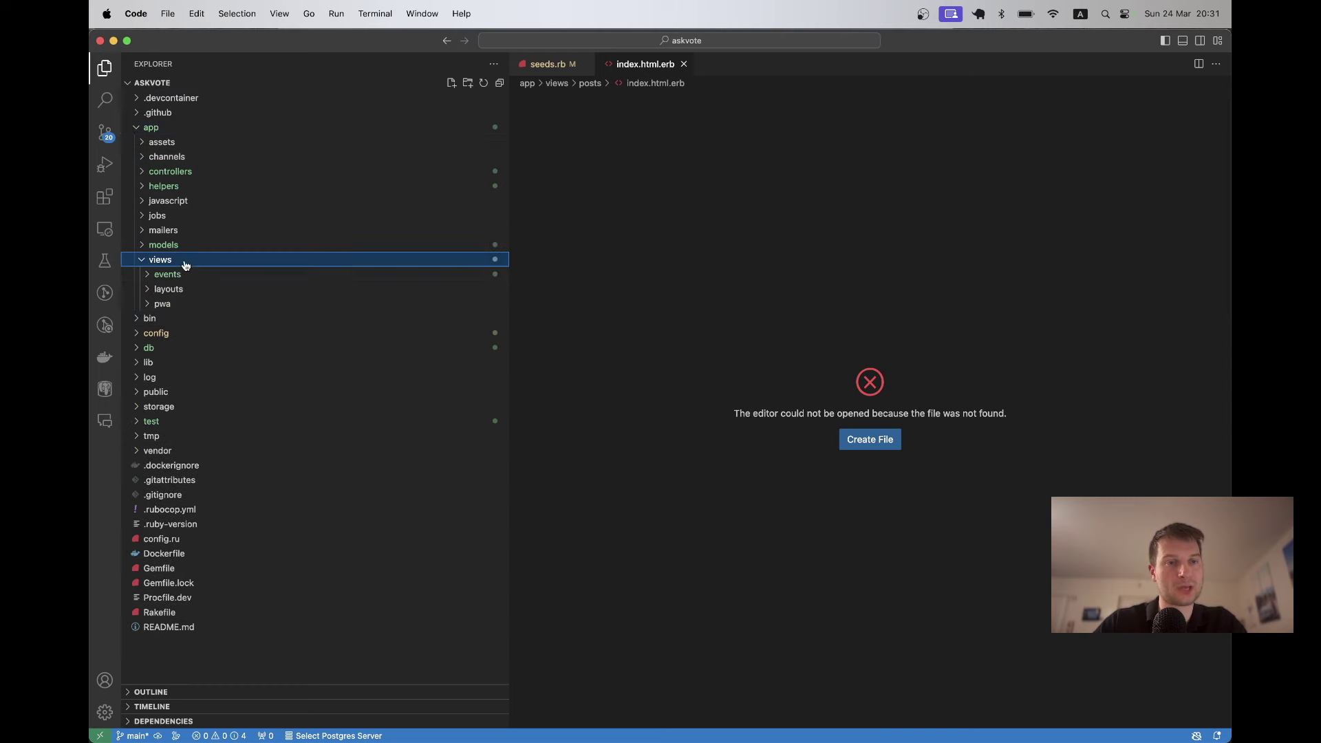
left_click(183, 276)
left_click(224, 351)
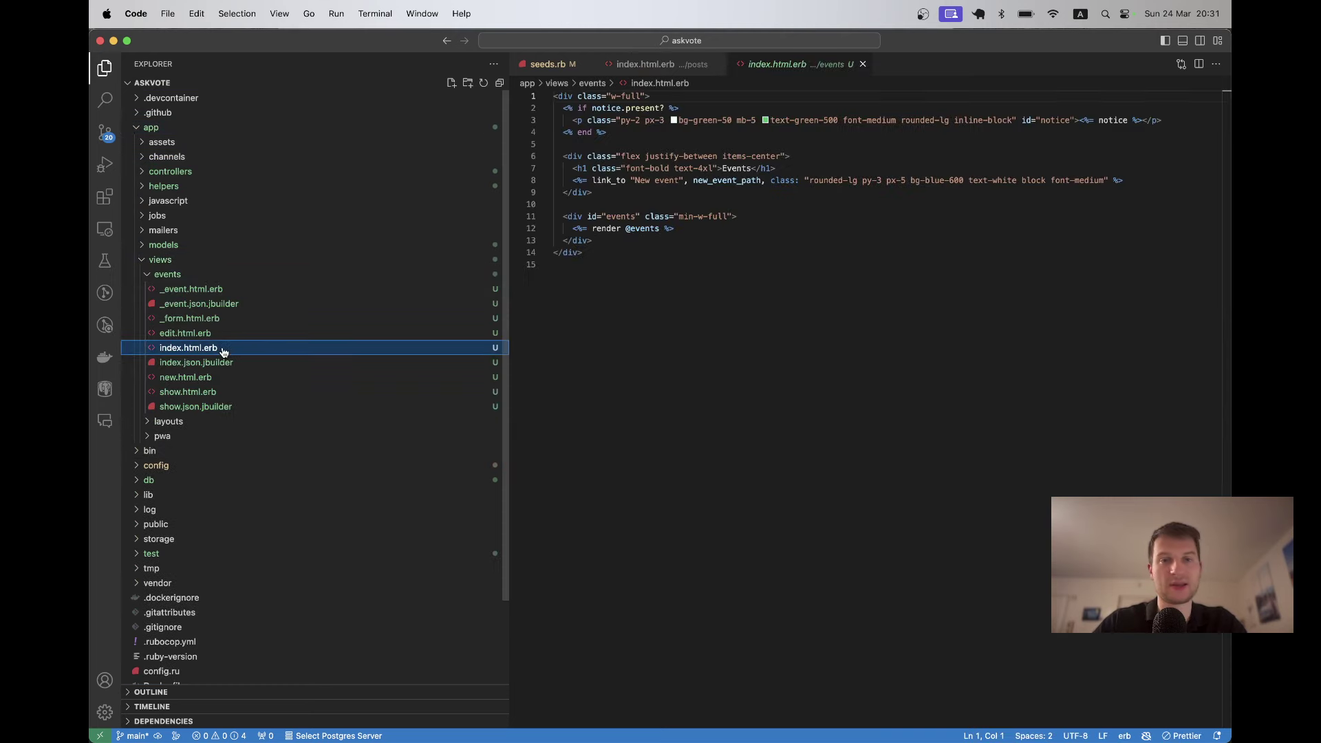
left_click_drag(581, 210, 634, 228)
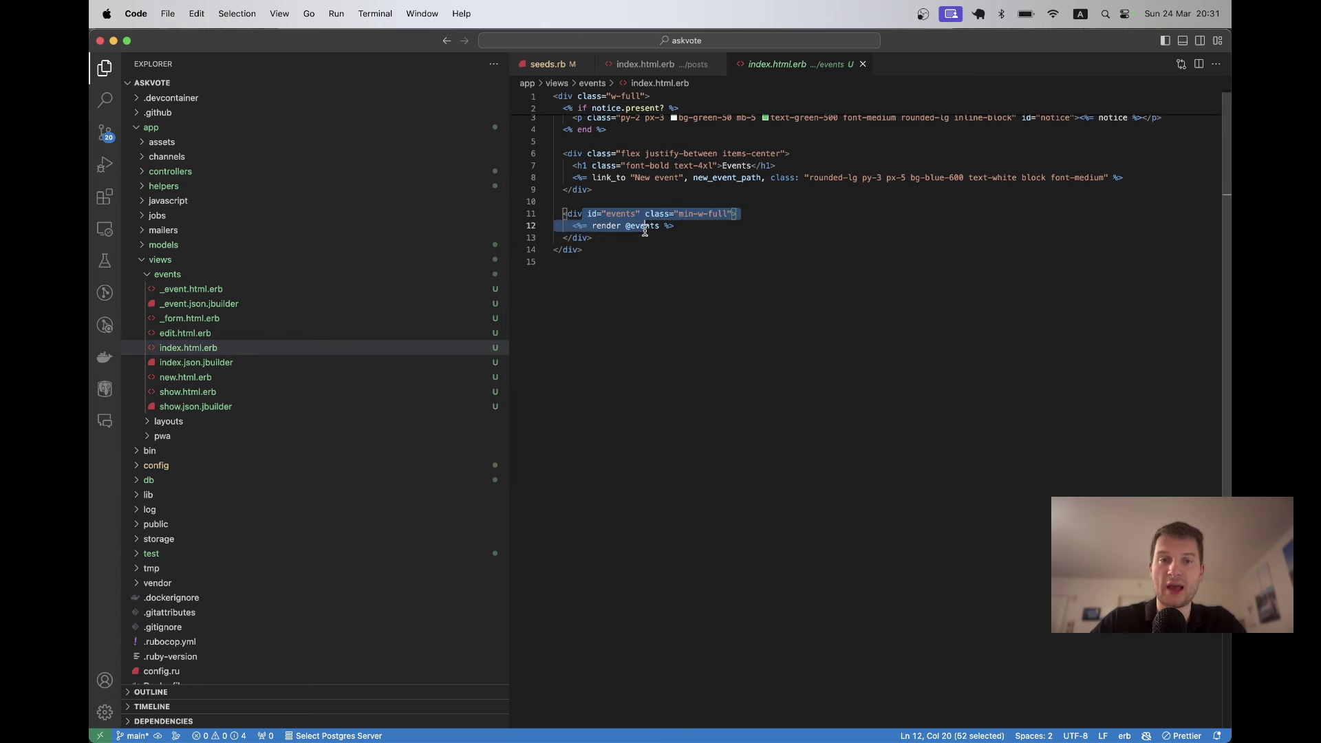
left_click(342, 287)
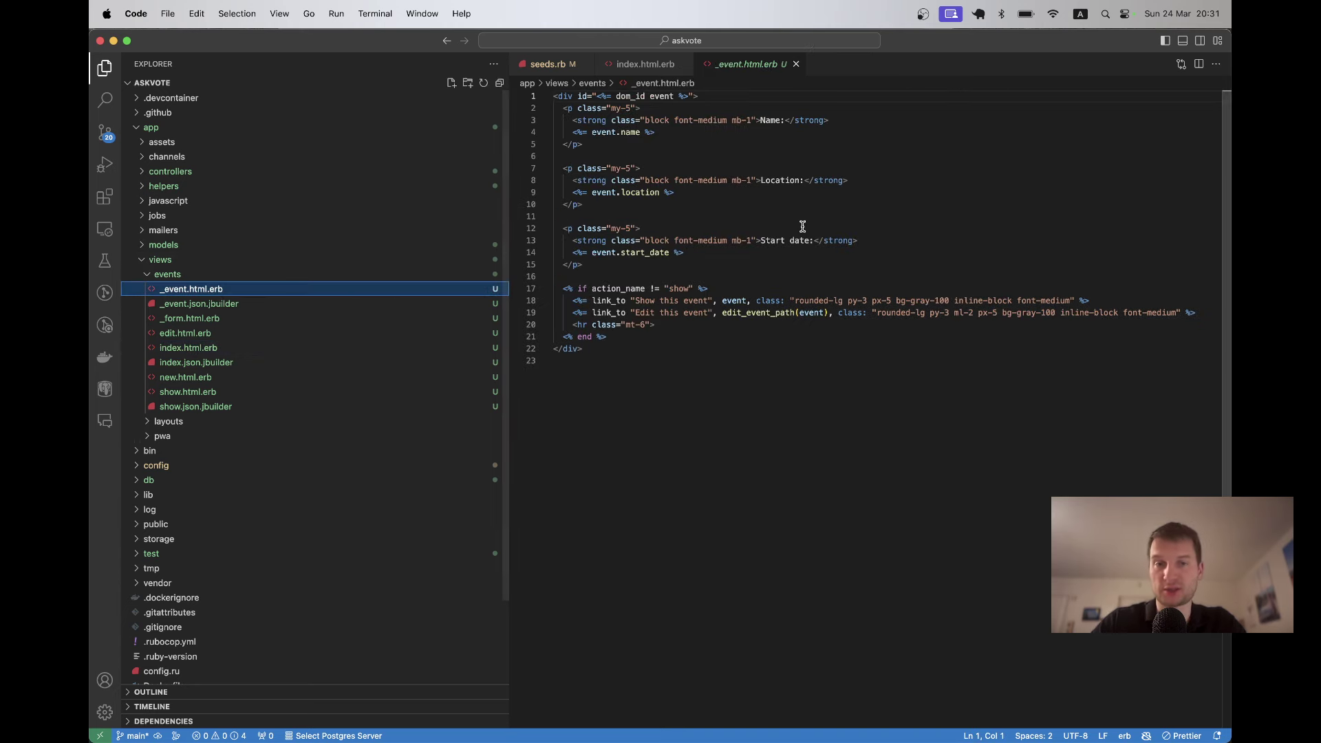
key("super+Tab")
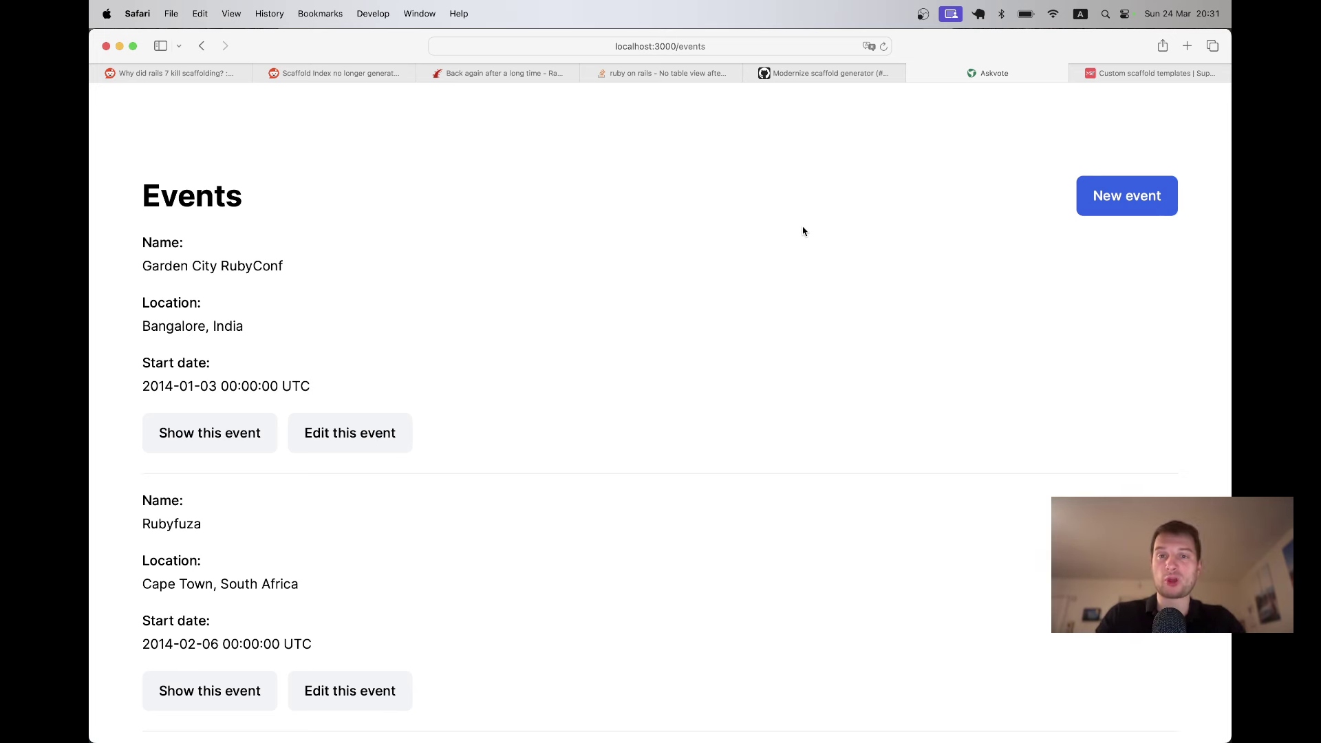
Return to the 'Modernize scaffold generator' commit tab in Safari.
key("ctrl+shift+Tab")
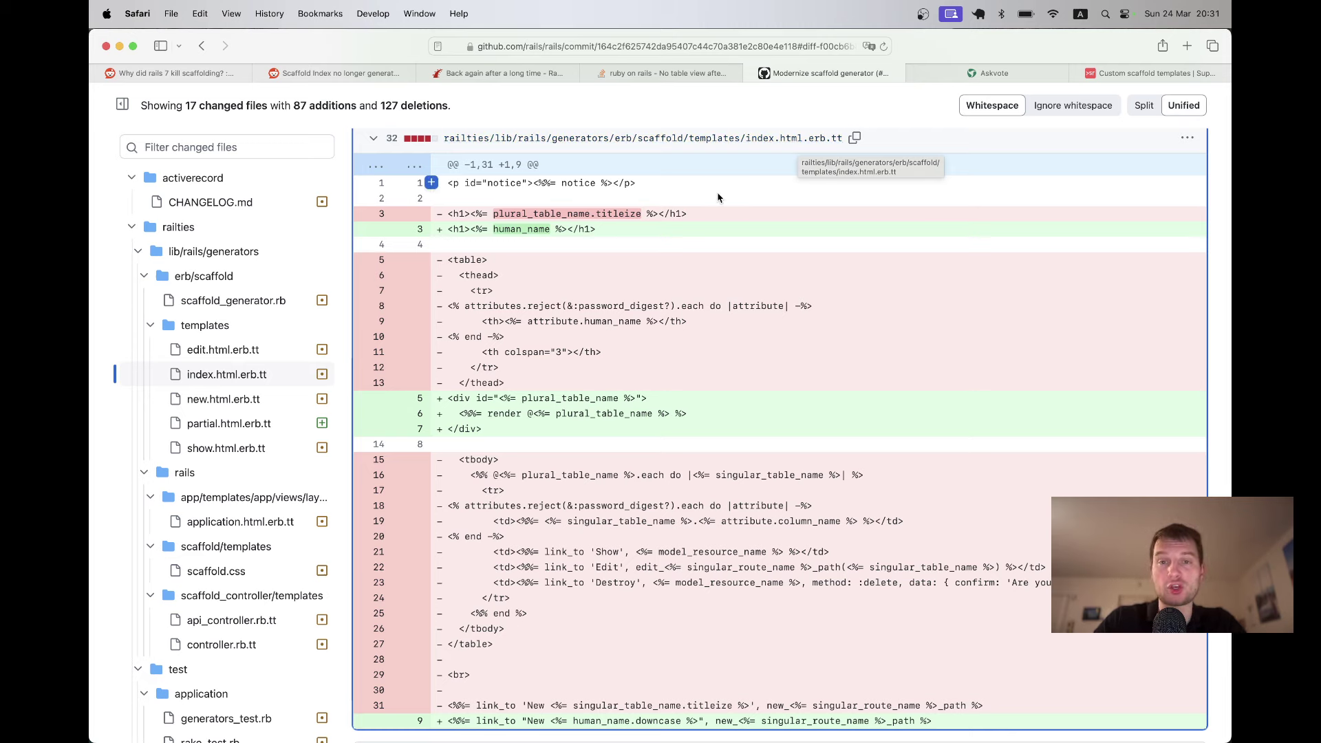
Copy the index.html.erb.tt path and open the current template via Go to file.
left_click_drag(719, 199, 712, 502)
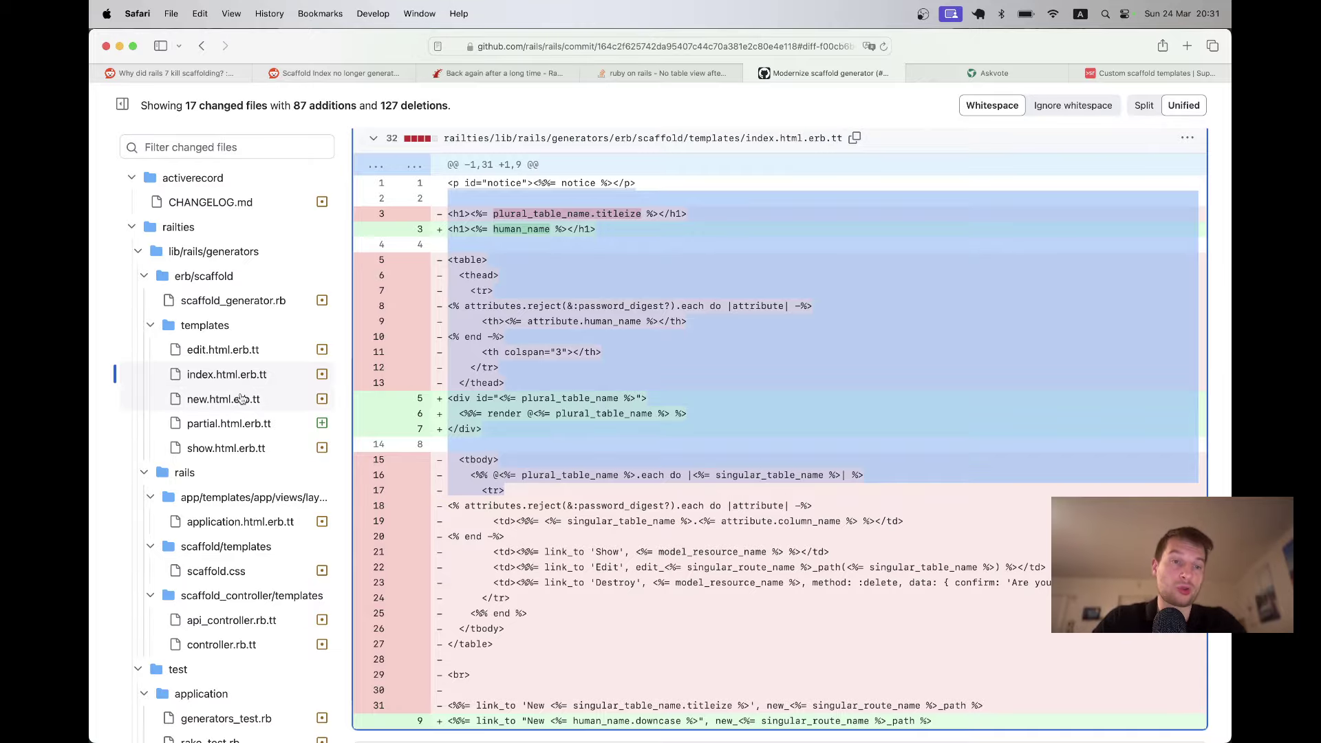
left_click(858, 136)
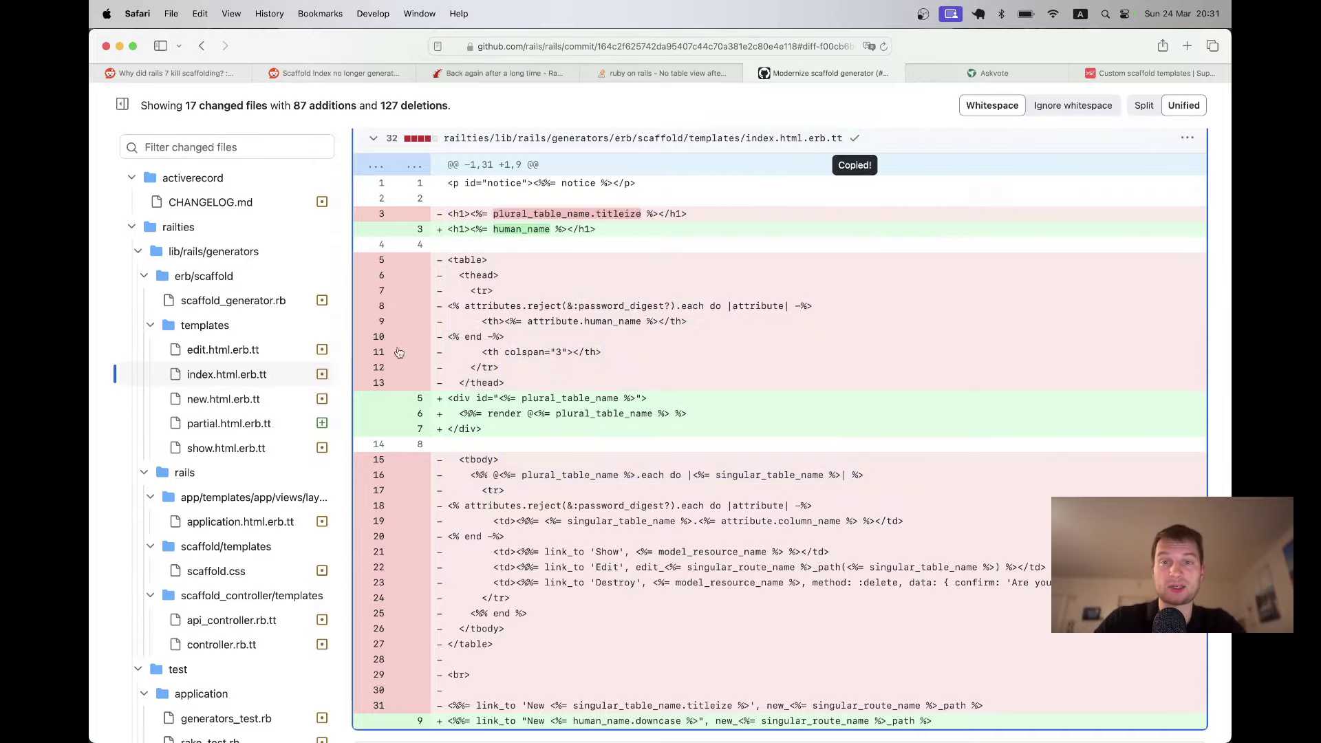
scroll(419, 341, "up", 15)
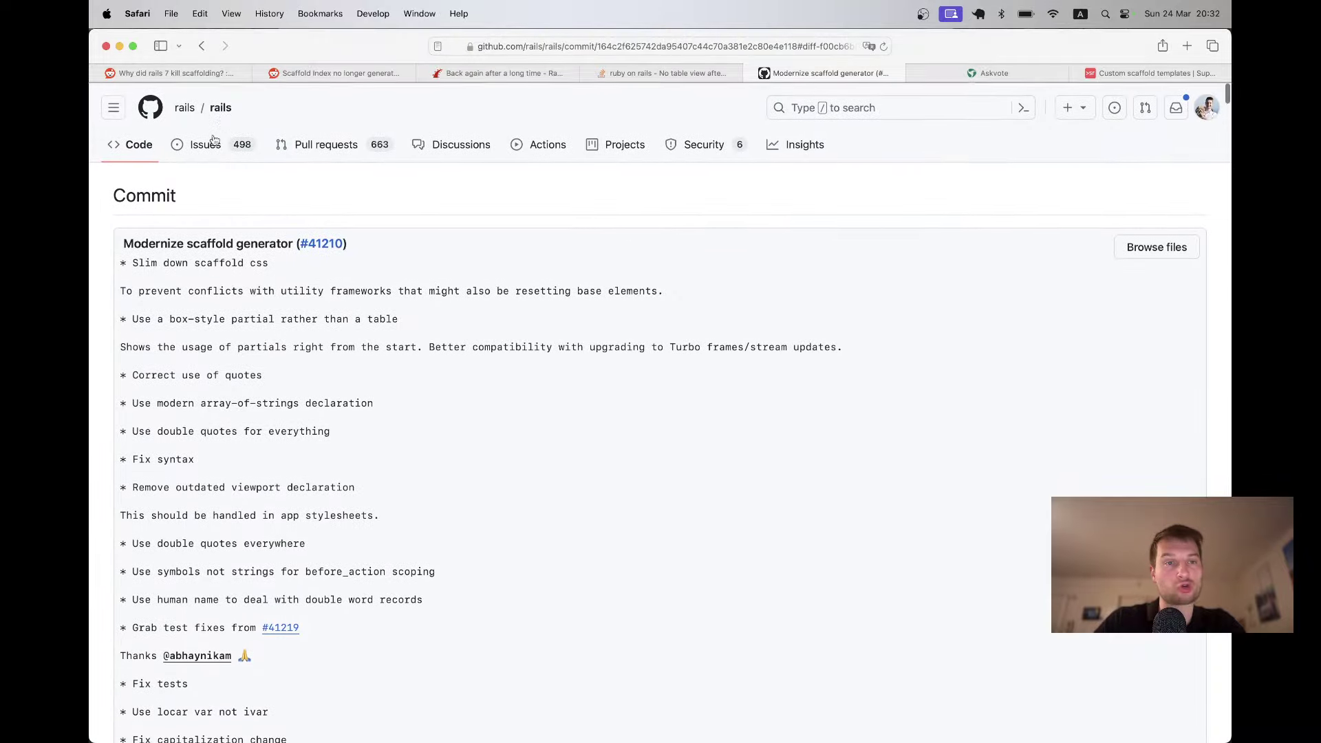
left_click(219, 105)
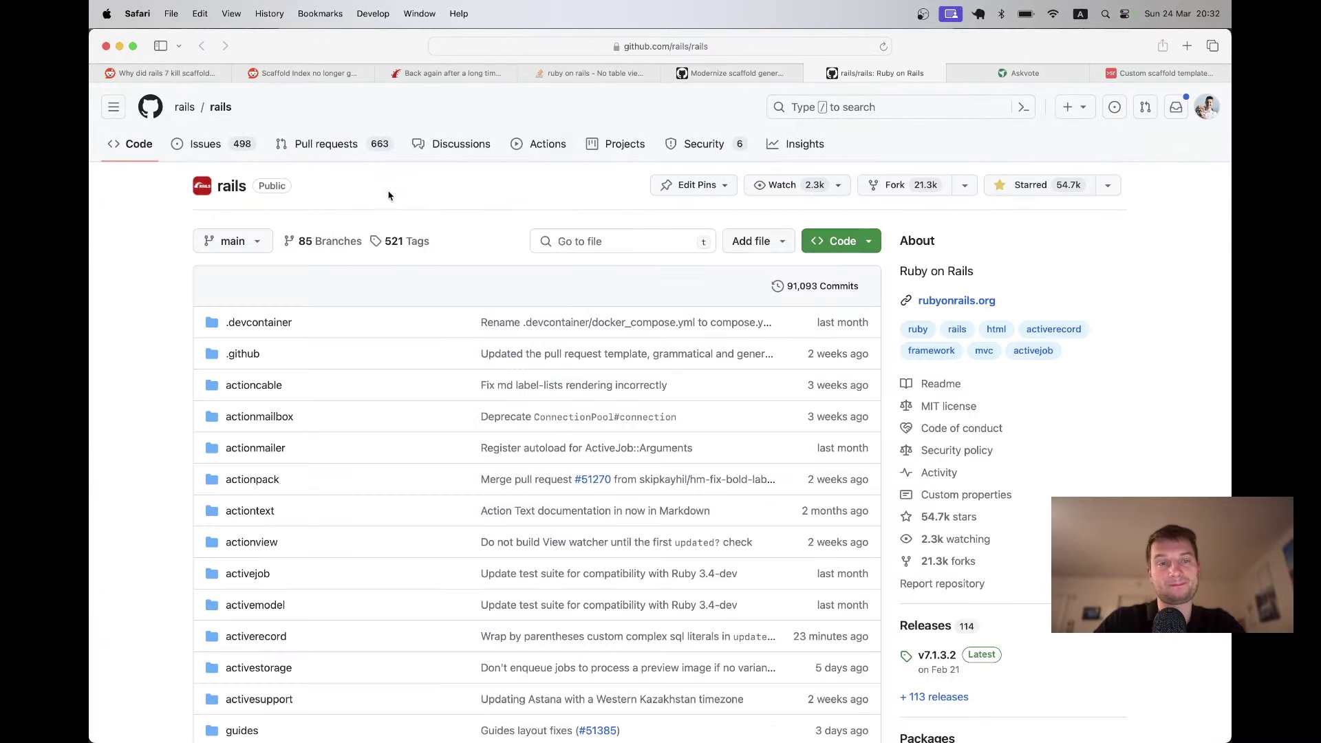
left_click(569, 236)
key("super+v")
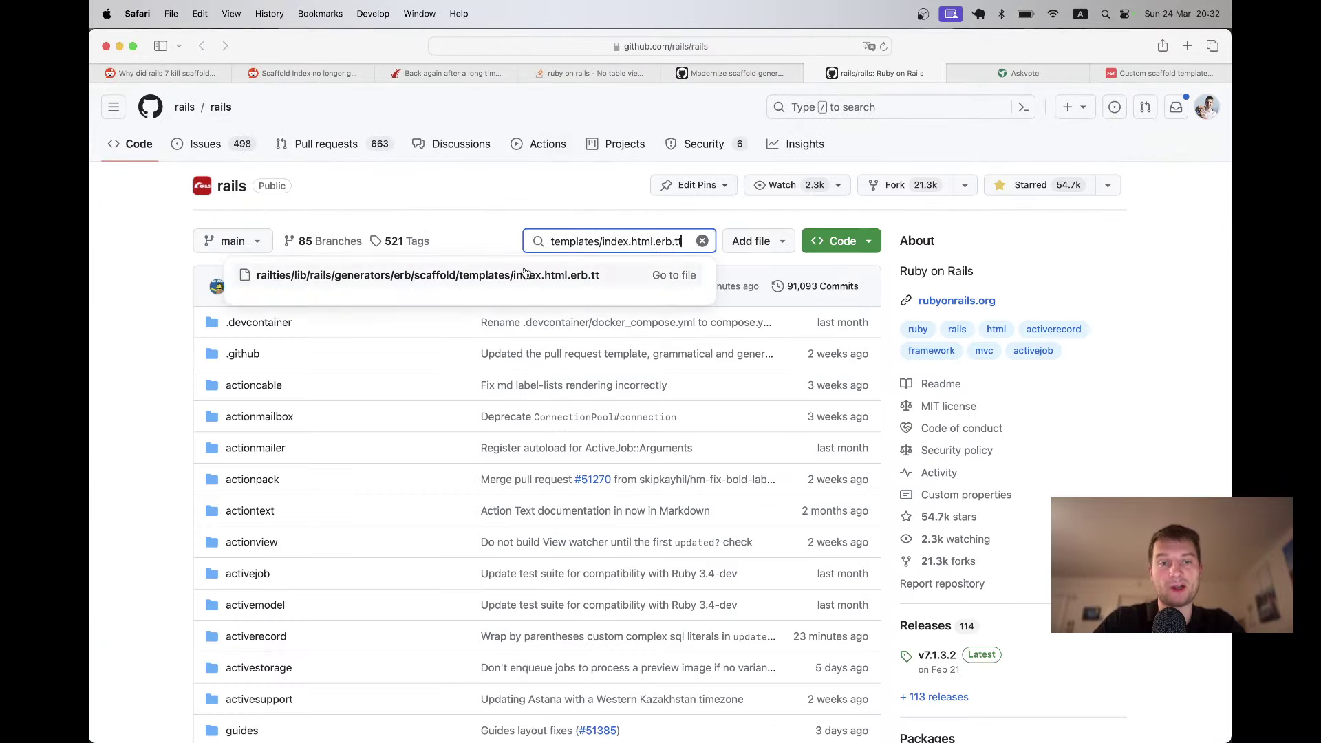
left_click(525, 272)
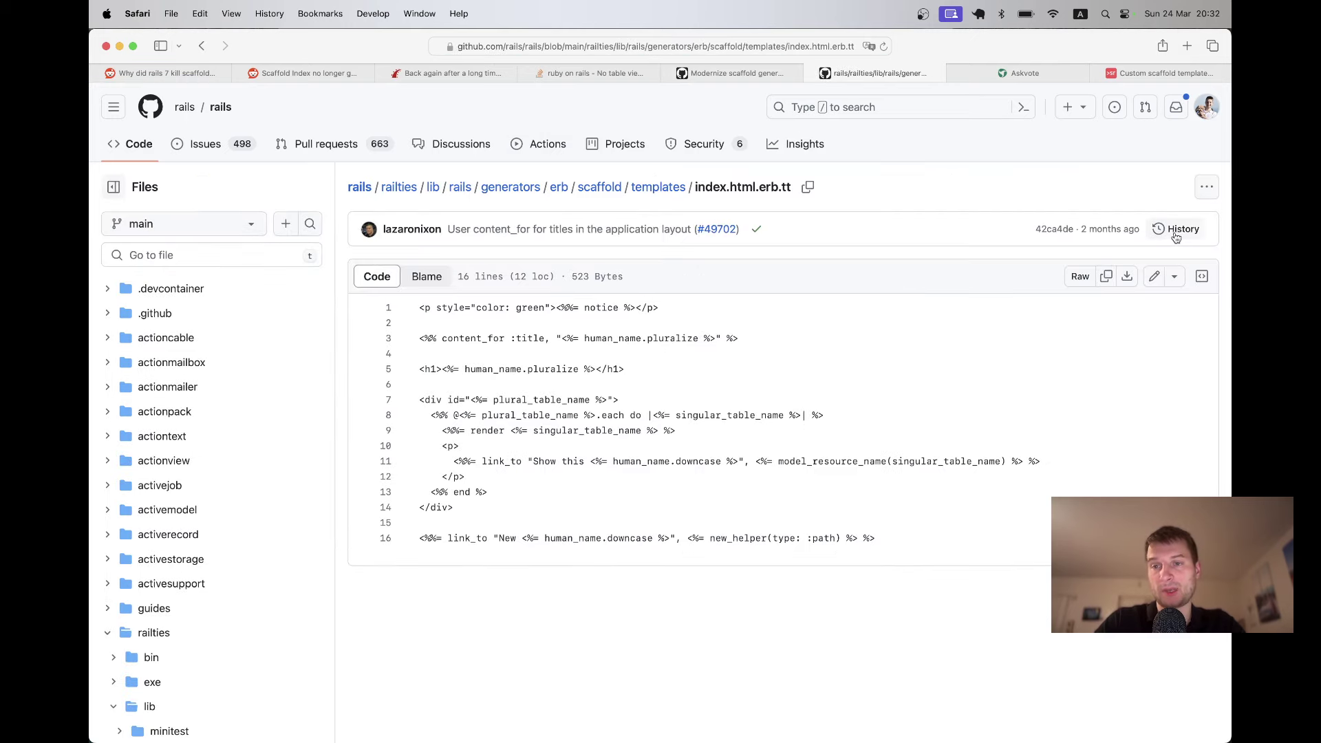
scroll(361, 379, "down", 4)
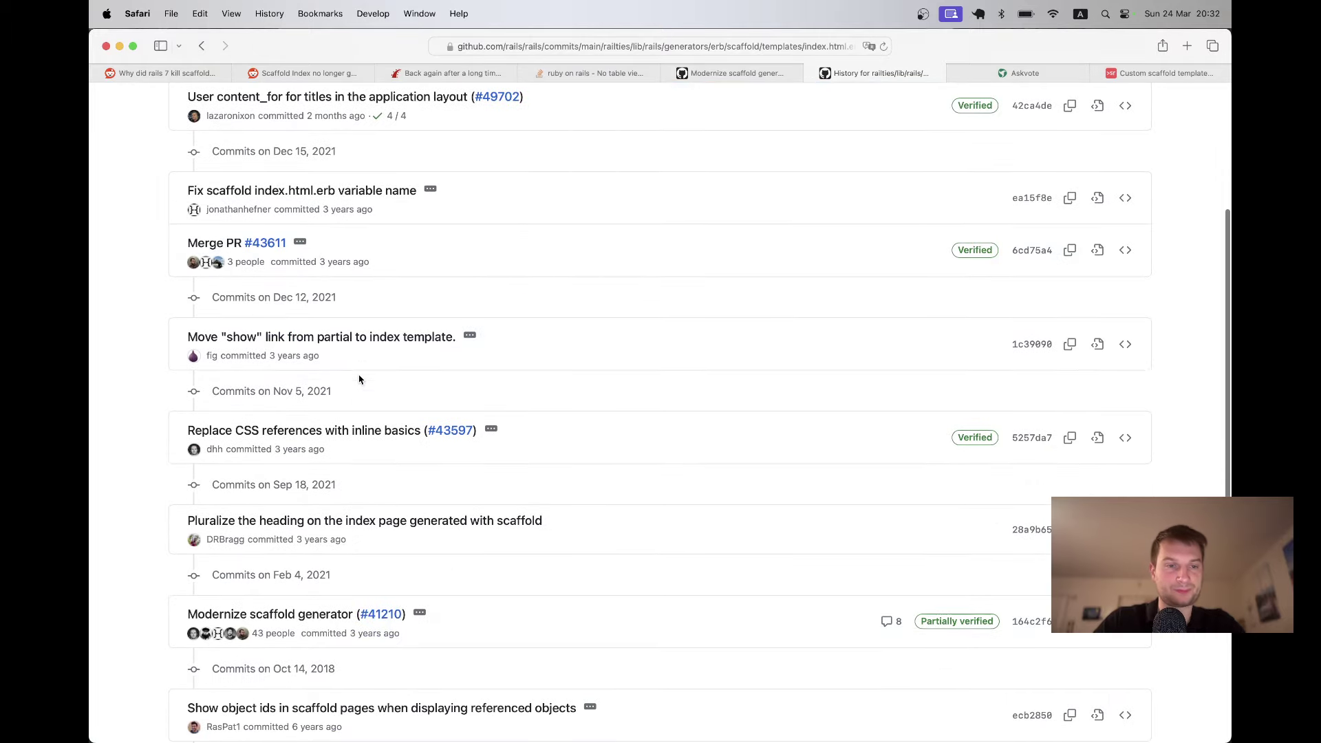
scroll(361, 379, "down", 3)
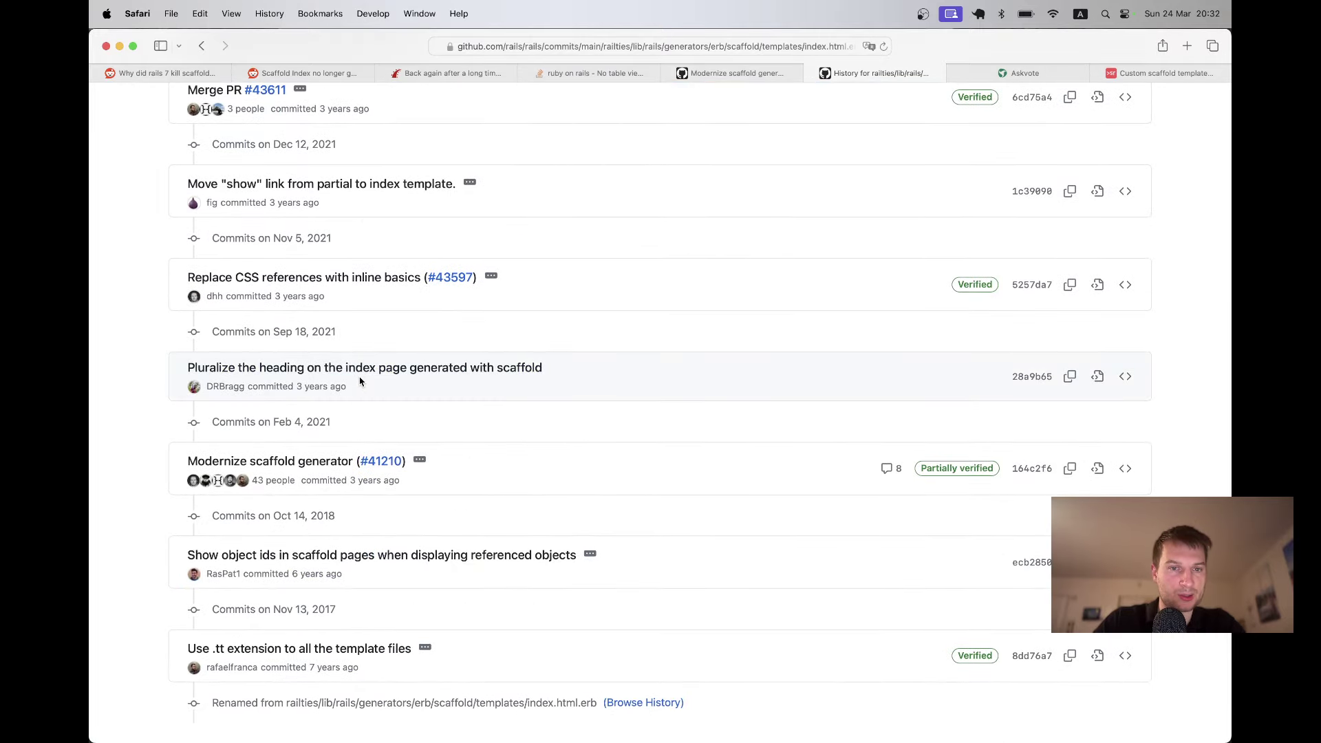
scroll(360, 383, "down", 2)
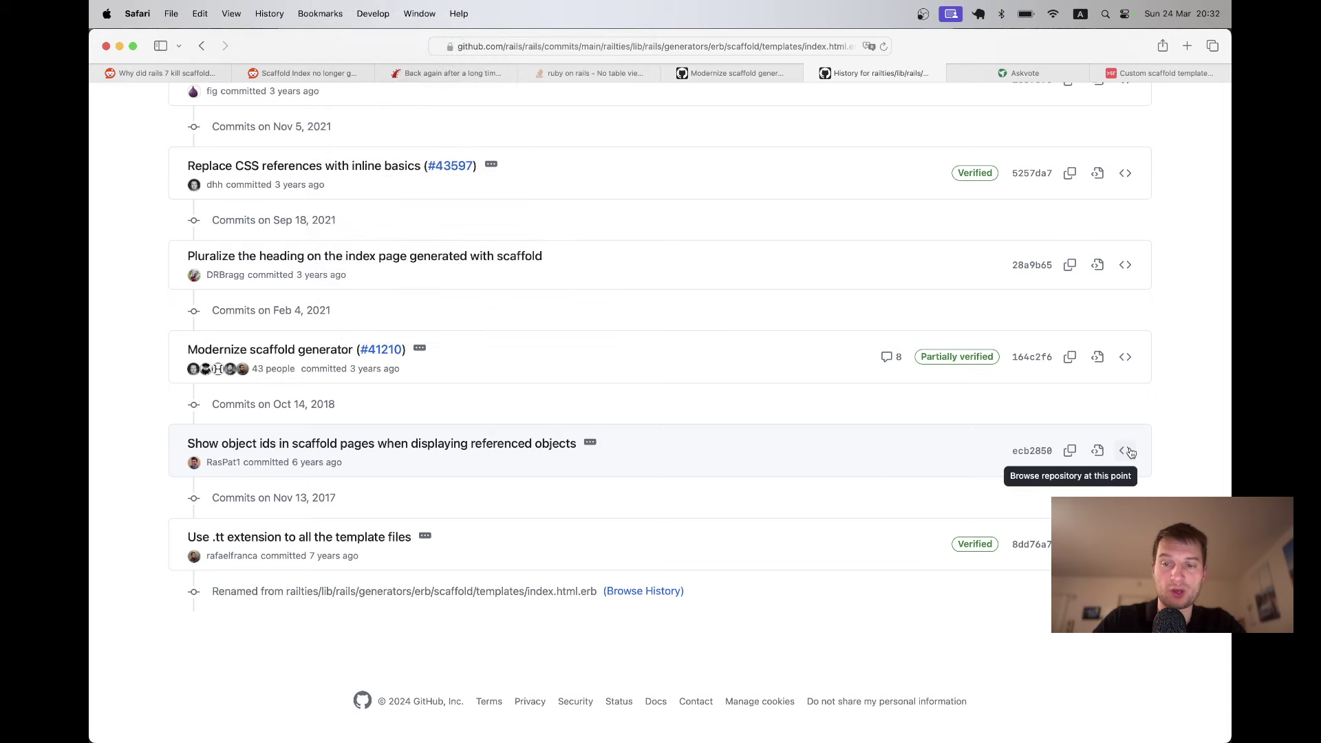
Browse the repository at commit ecb2850 and copy the older raw index.html.erb.tt.
left_click(1124, 450)
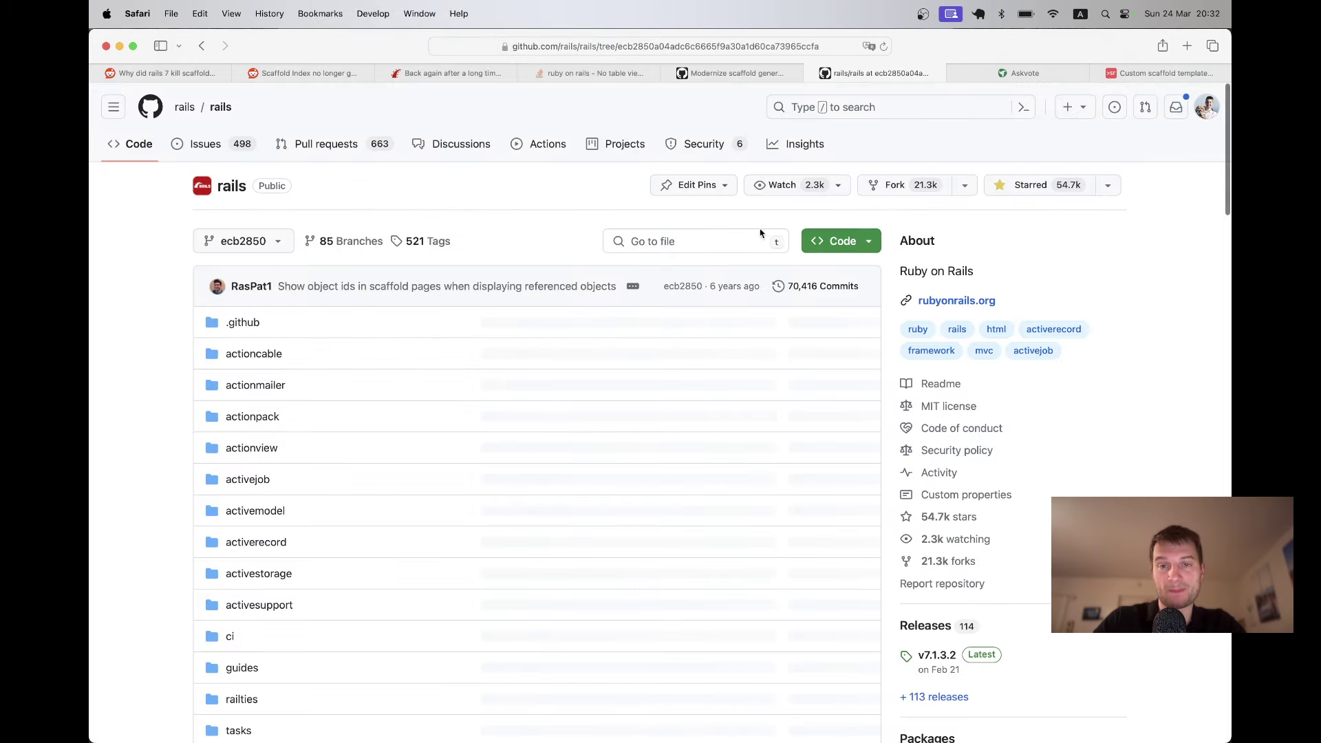
left_click(760, 234)
type("railties/lib/rails/generators/erb/scaffold/templates/index.html.erb")
left_click(575, 278)
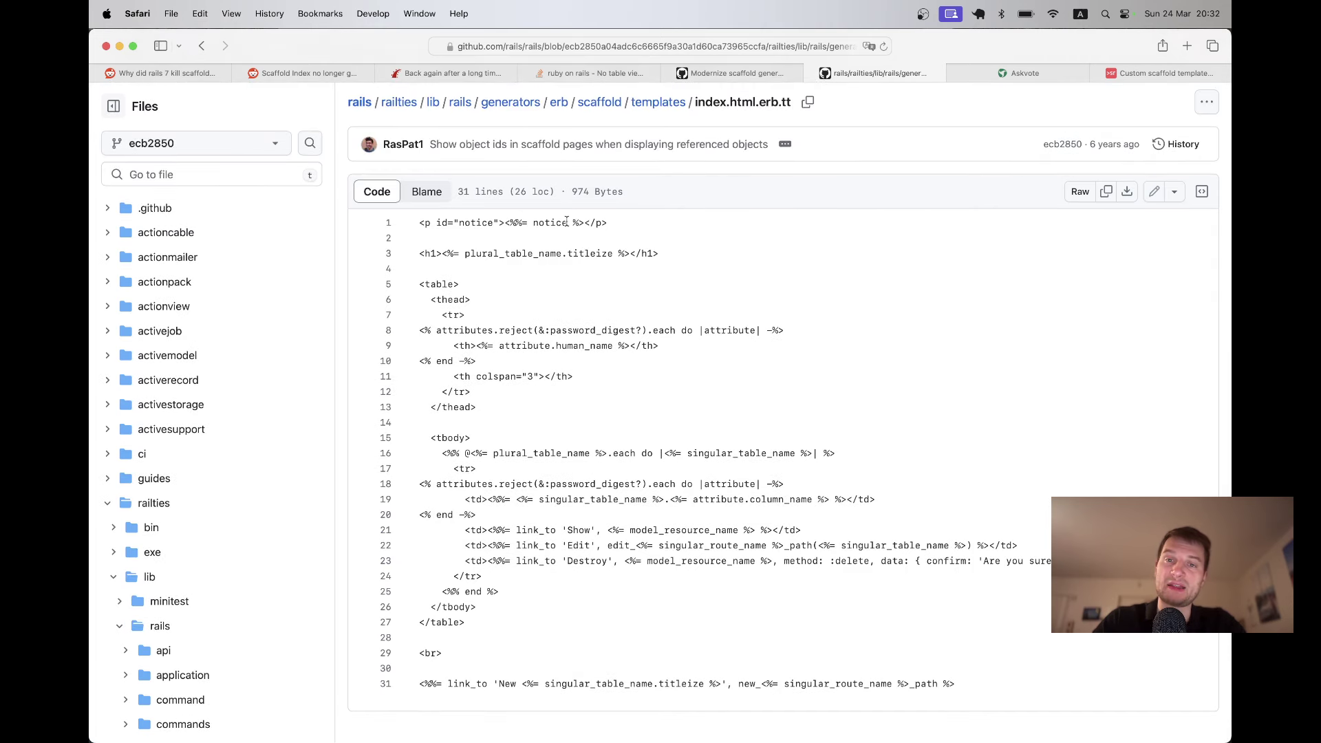
left_click_drag(566, 220, 640, 470)
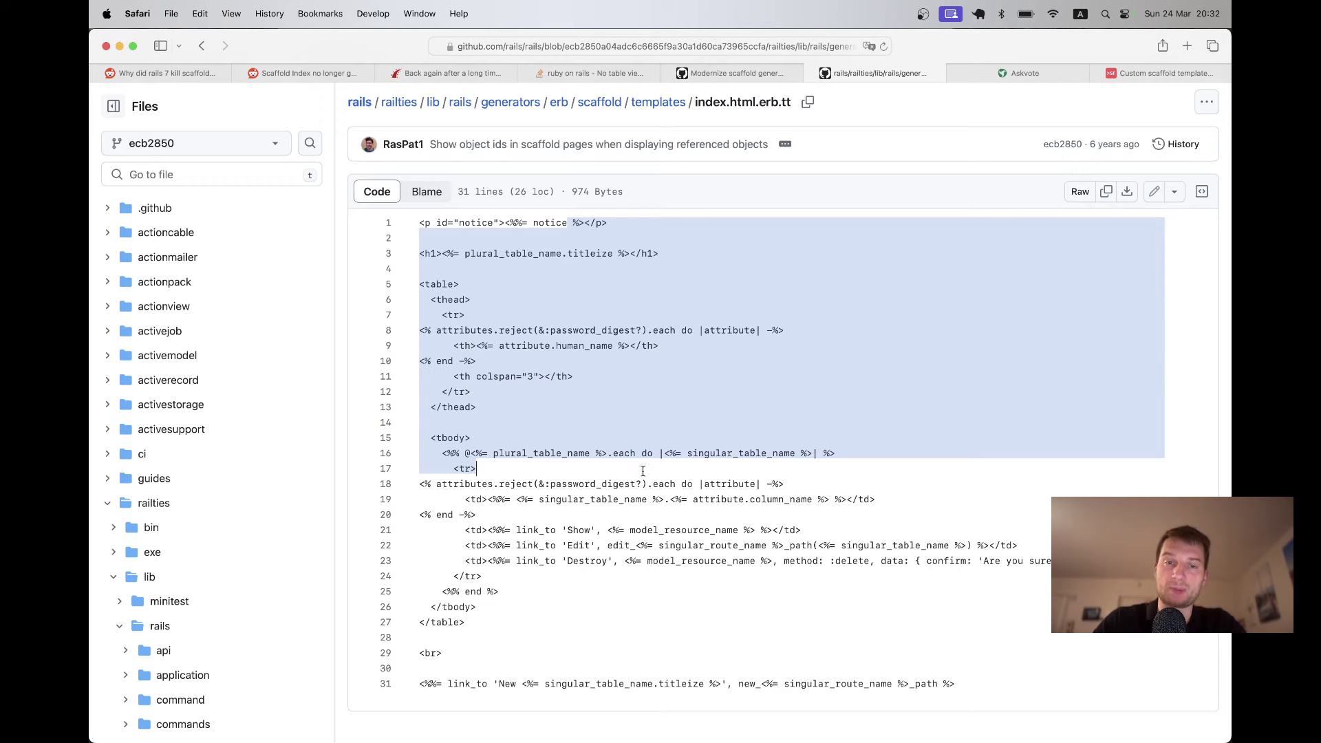
left_click(755, 343)
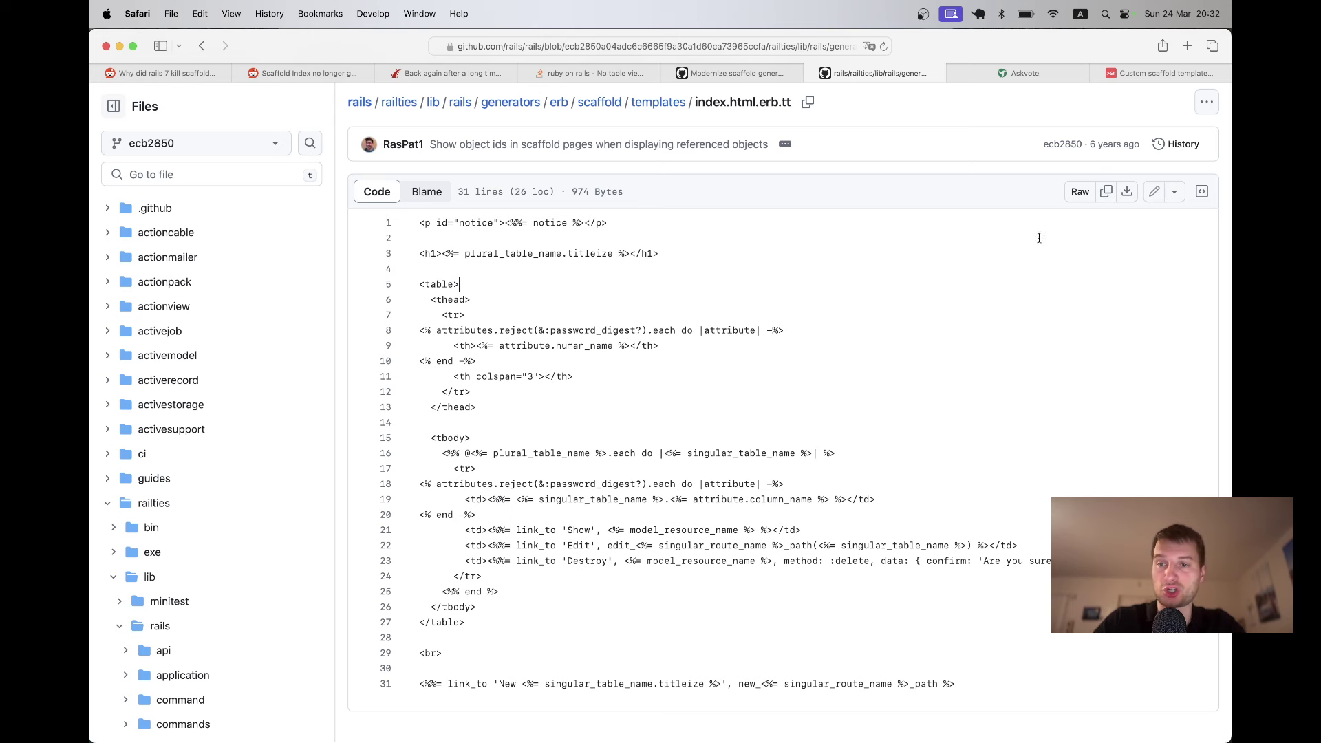
left_click(1107, 193)
key("super+Tab")
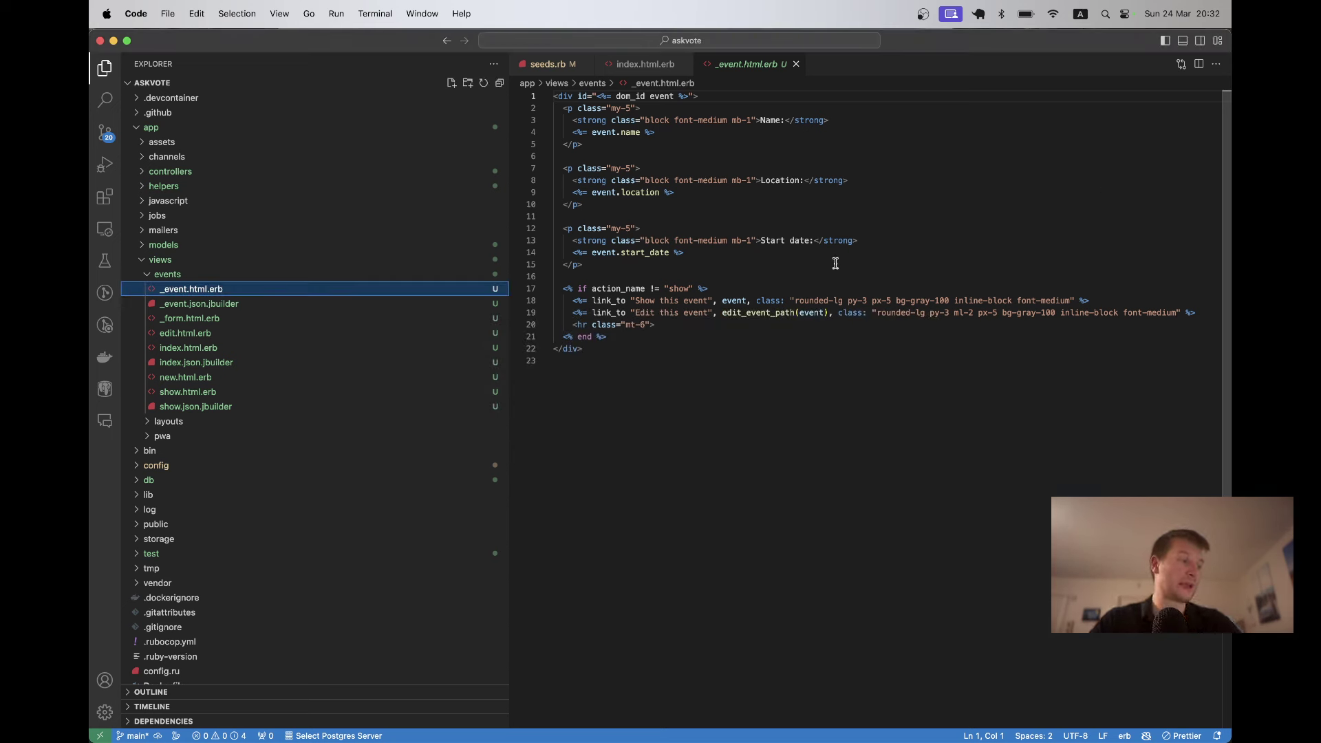
scroll(222, 382, "down", 3)
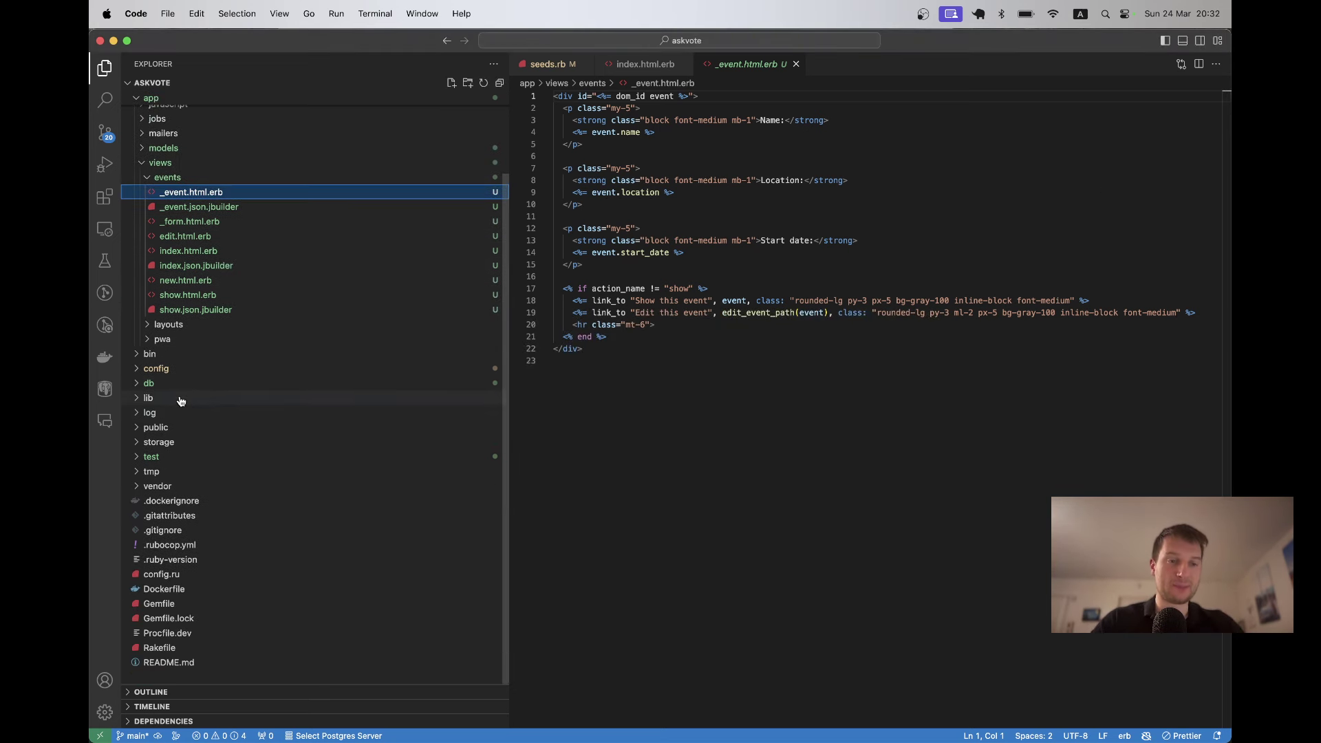
Create the nested folders lib/templates/erb/scaffold in the Explorer.
left_click(187, 401)
scroll(186, 400, "down", 1)
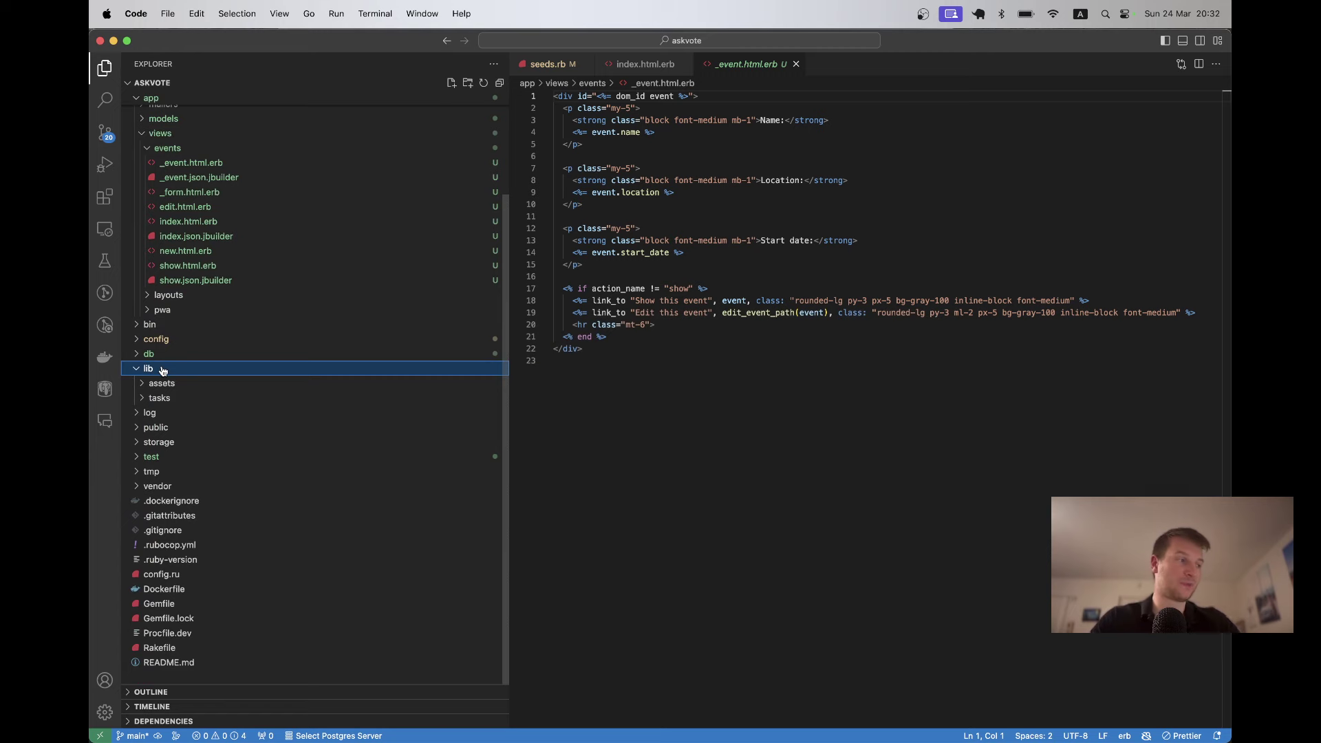
right_click(161, 370)
left_click(189, 389)
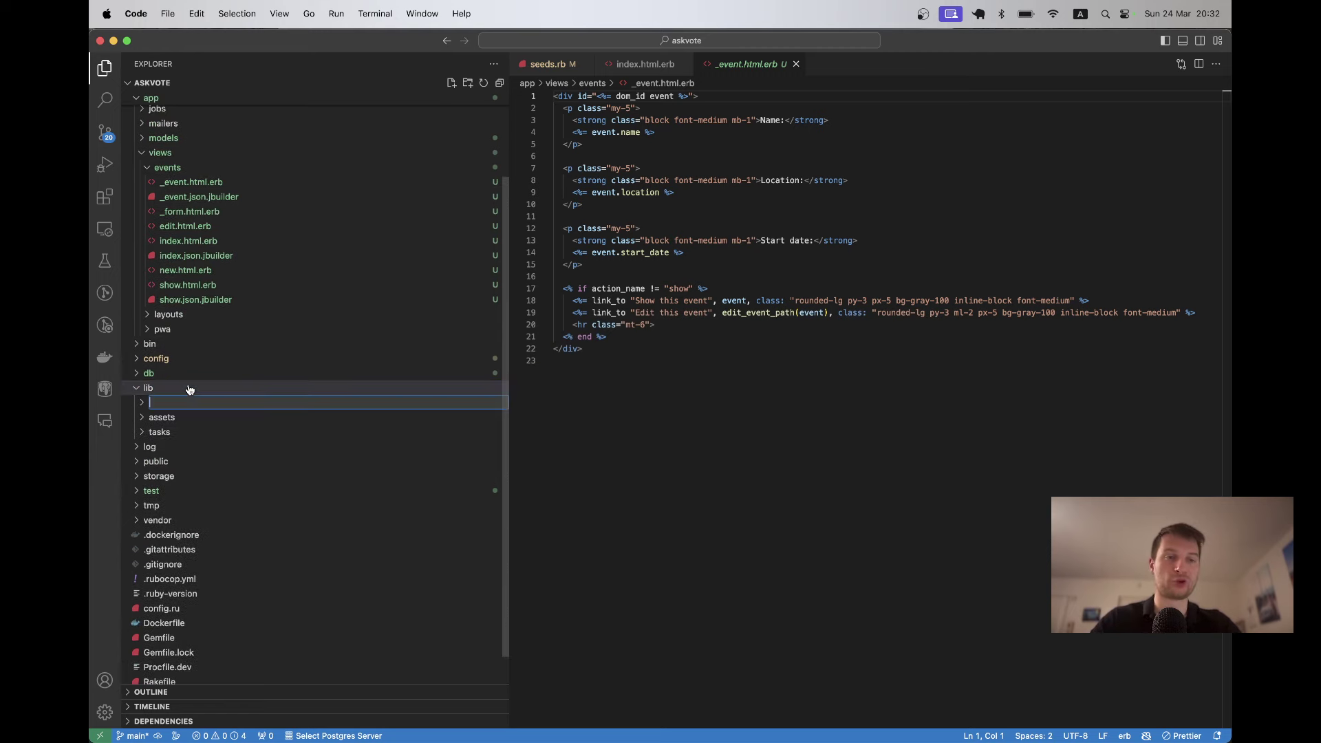
type("templates")
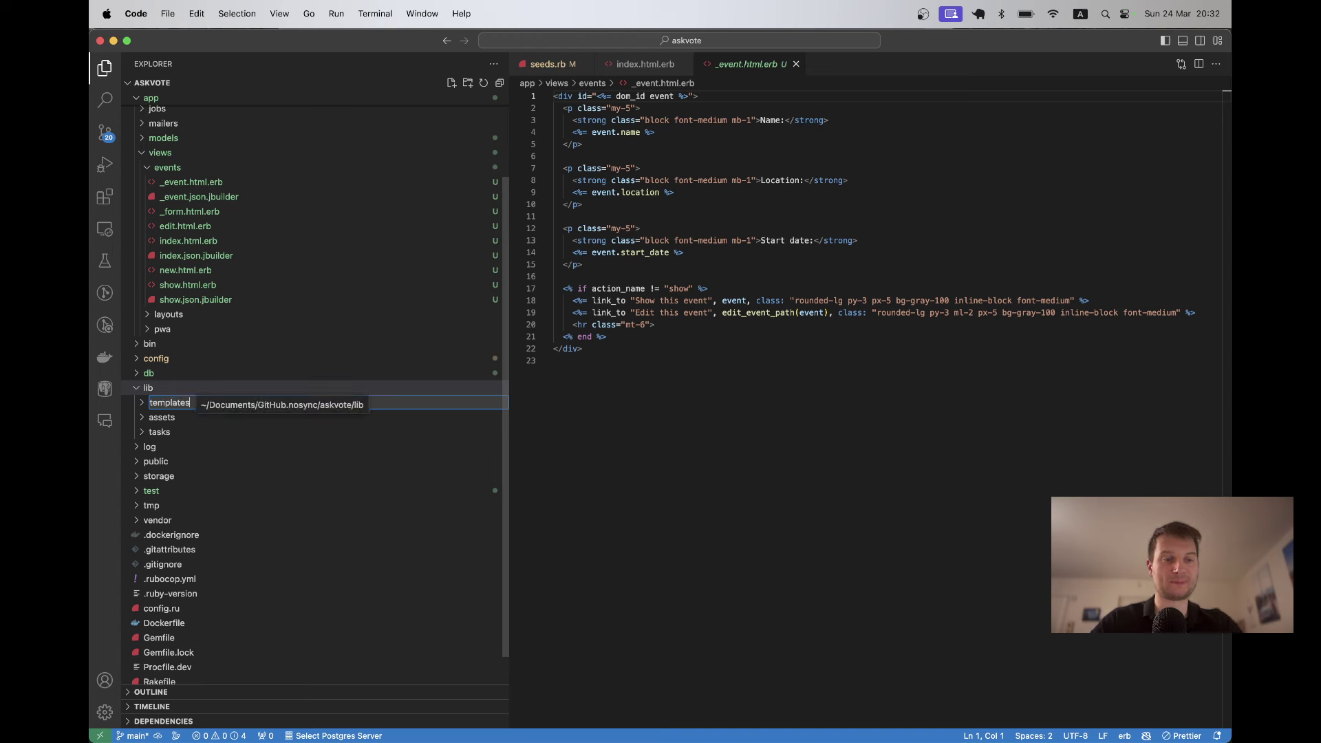
key("Return")
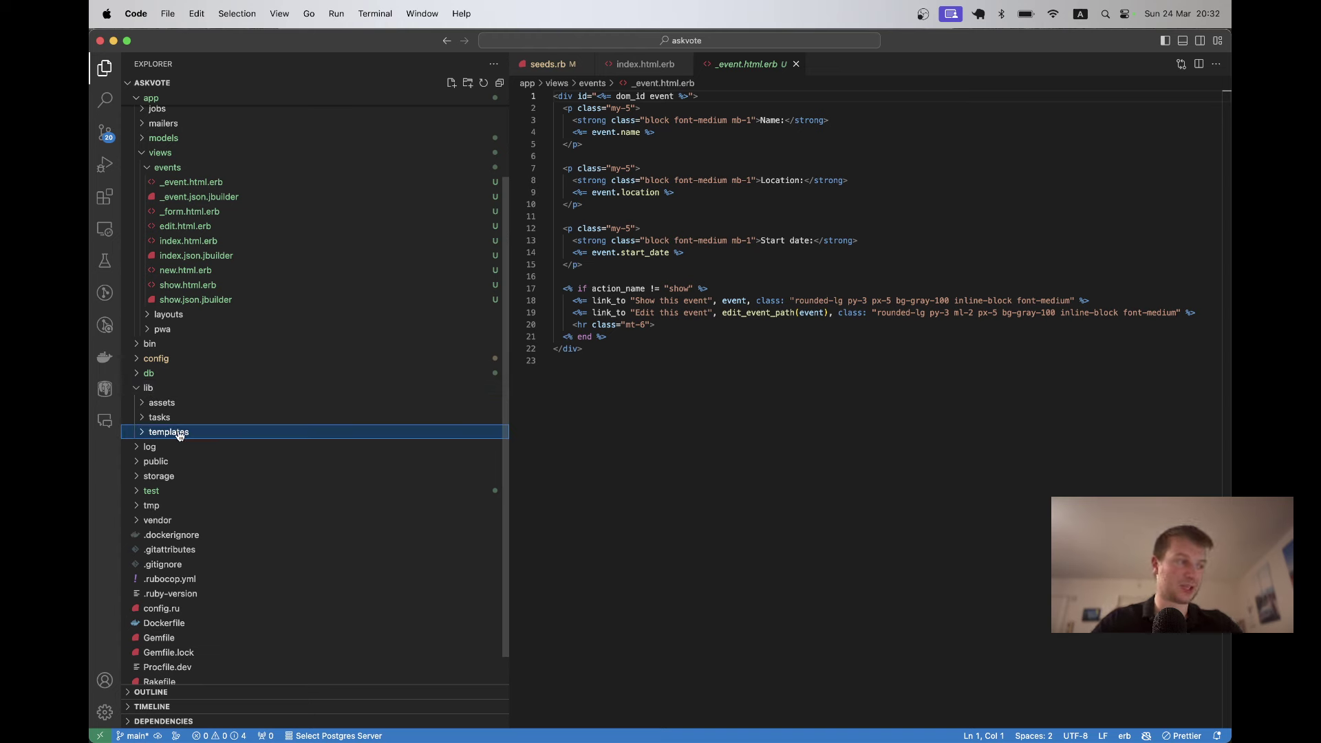
right_click(182, 434)
left_click(199, 456)
type("erb")
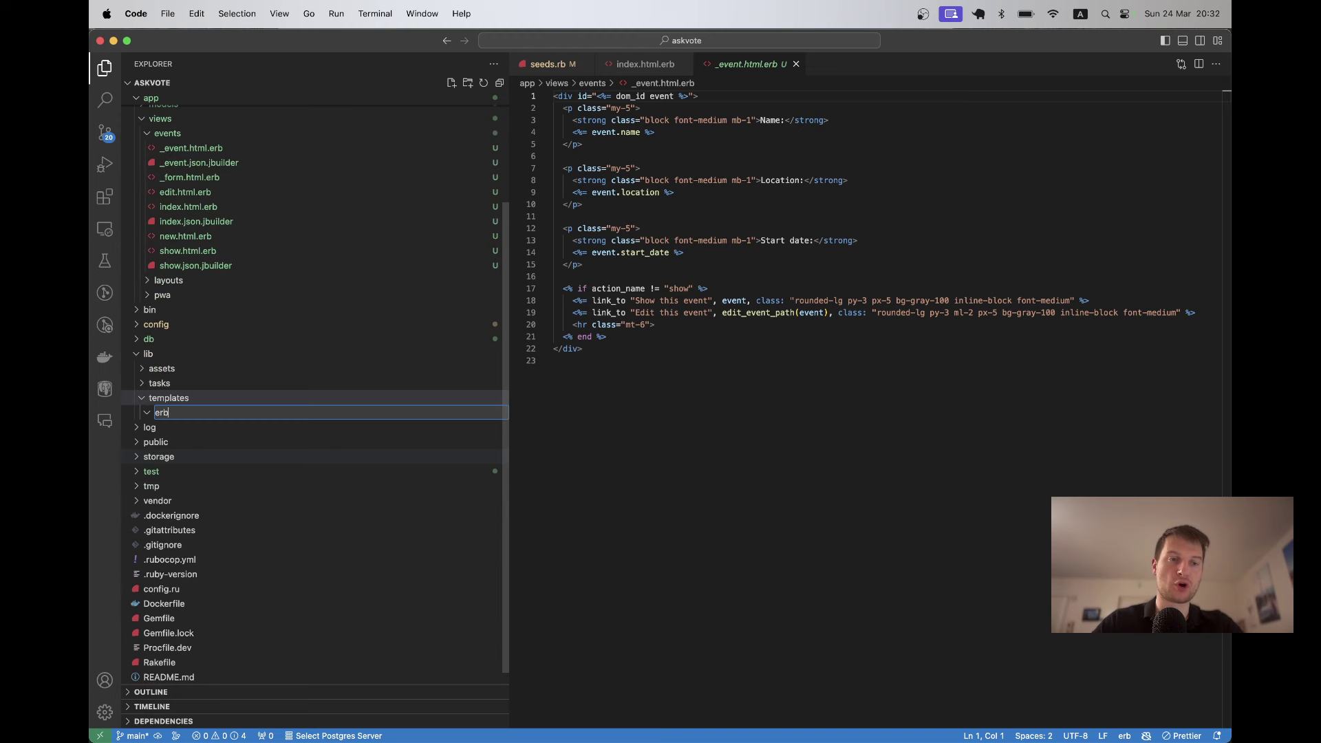
key("Return")
right_click(205, 403)
left_click(238, 426)
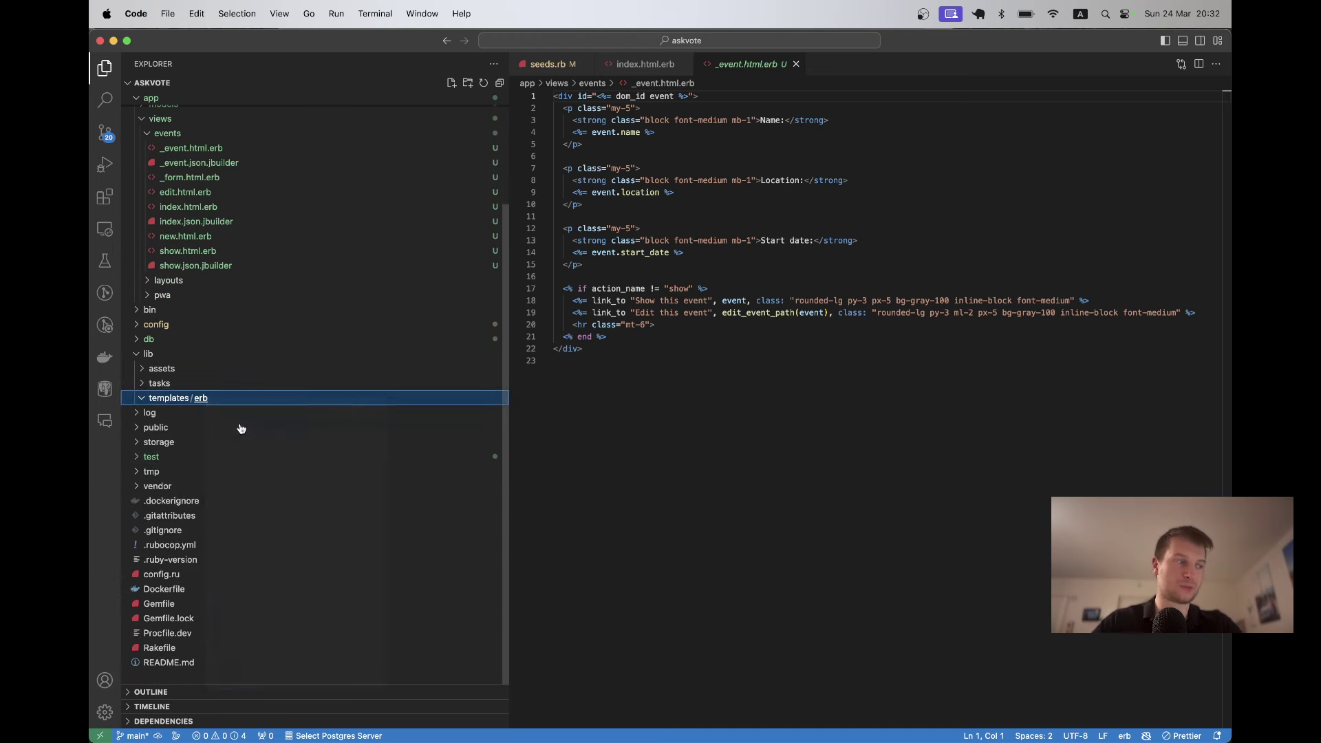
type("scaffold")
key("Return")
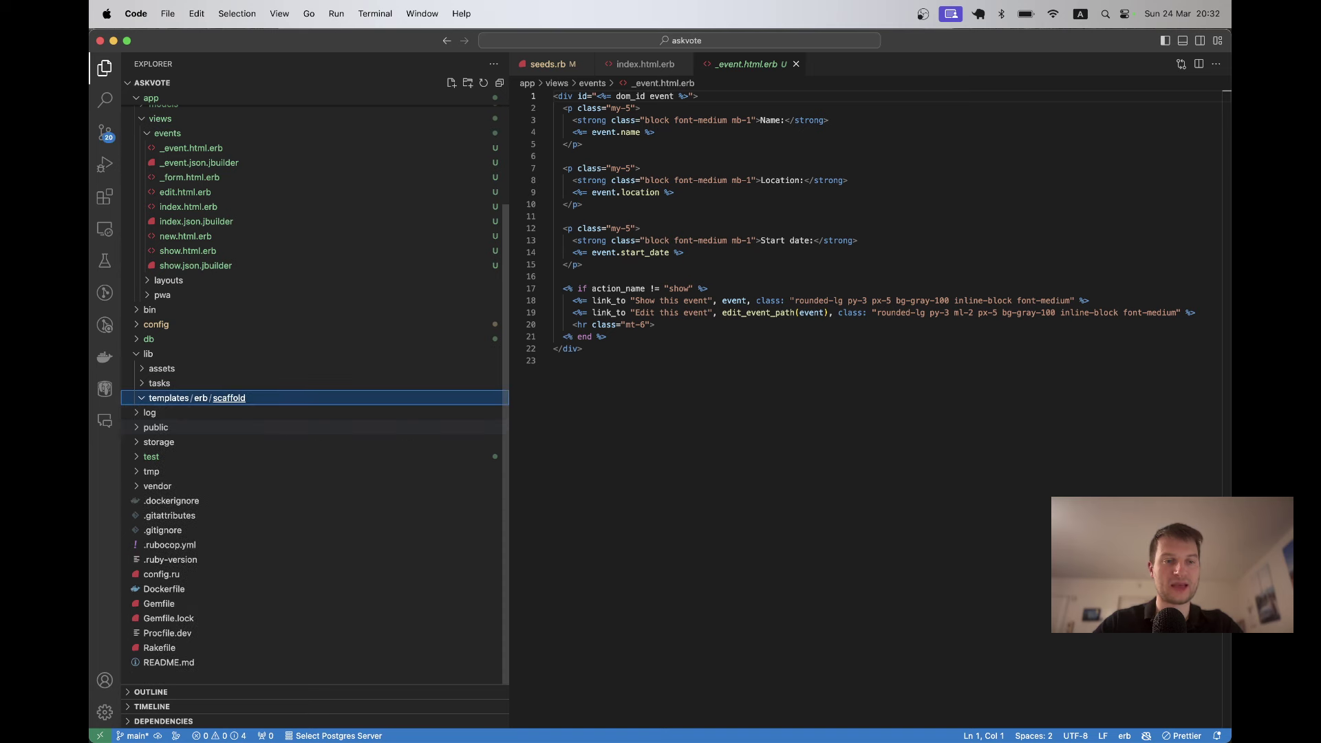
Add index.html.erb.tt inside scaffold and paste the copied template code.
right_click(231, 399)
left_click(249, 405)
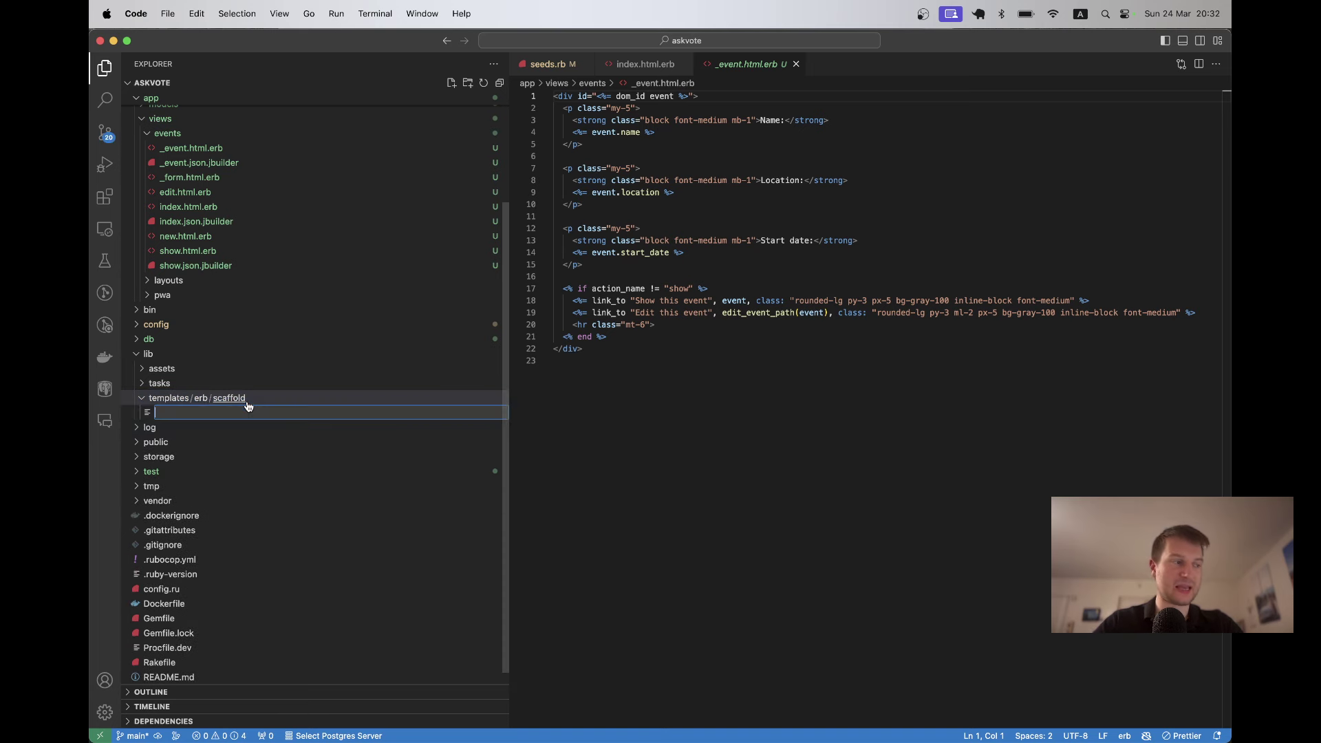
type("index.html.erb")
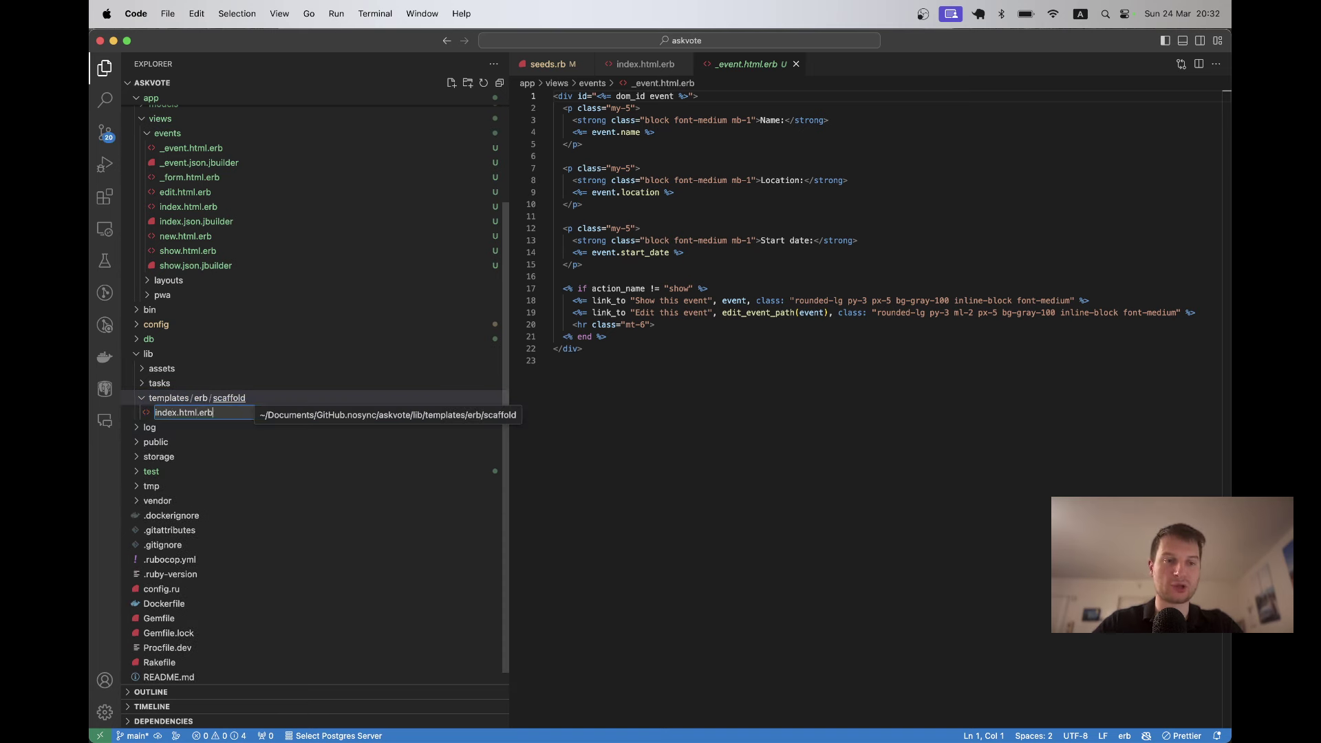
type(".tt")
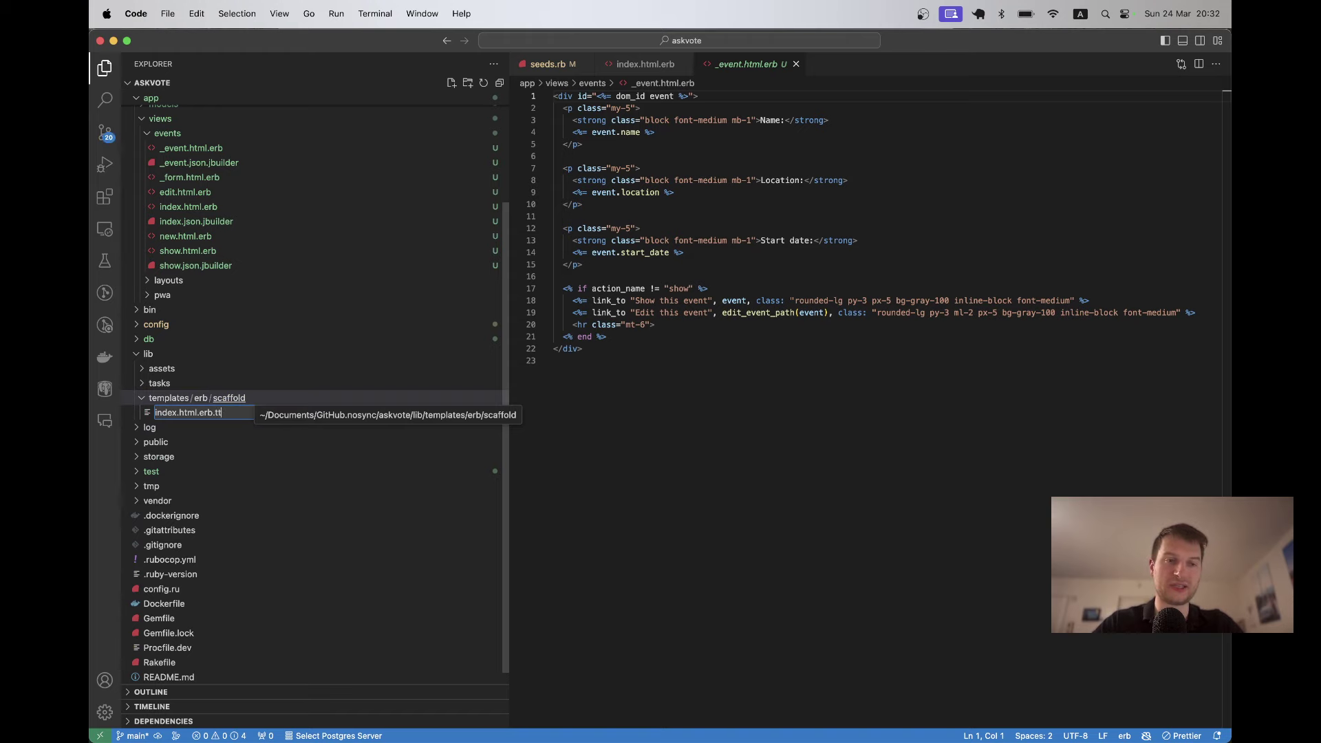
key("Return")
key("super+v")
Move the link_to 'New' line from the bottom to just below the <h1>, then save.
key("super+Tab")
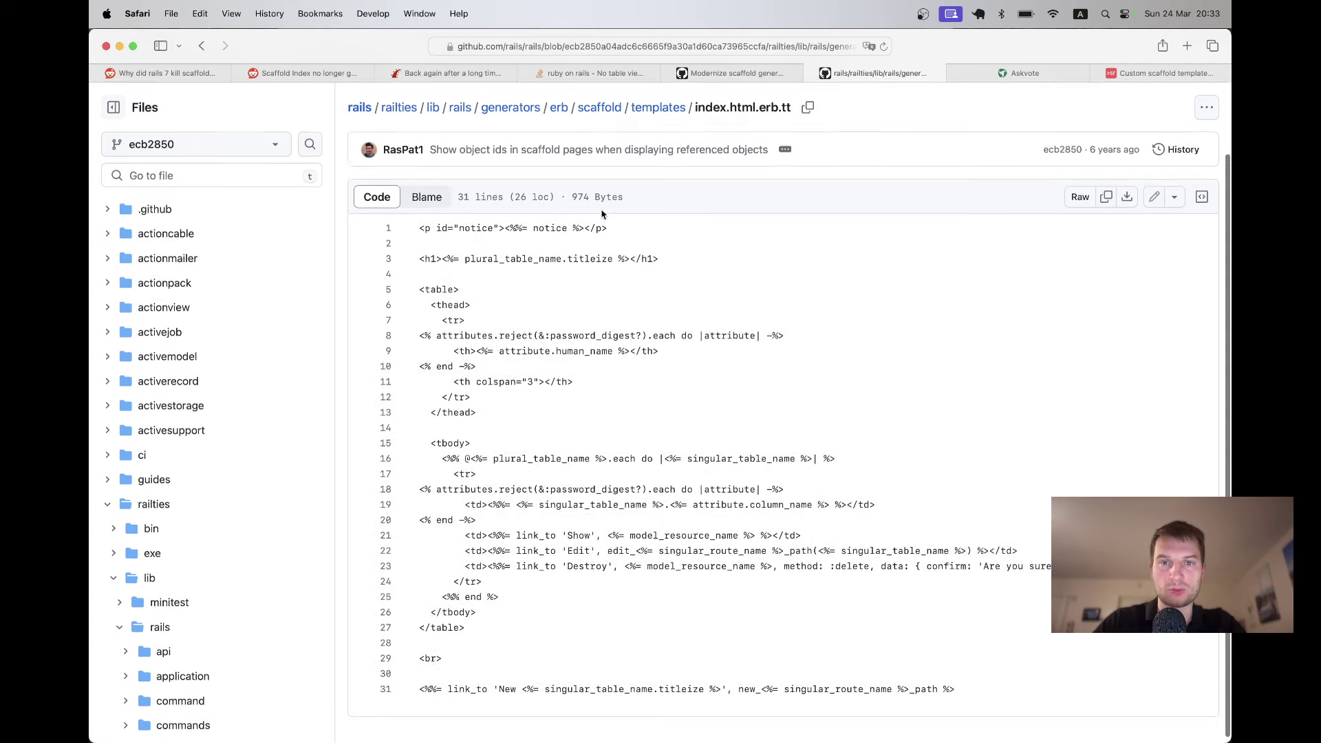
scroll(602, 212, "up", 2)
key("super+Tab")
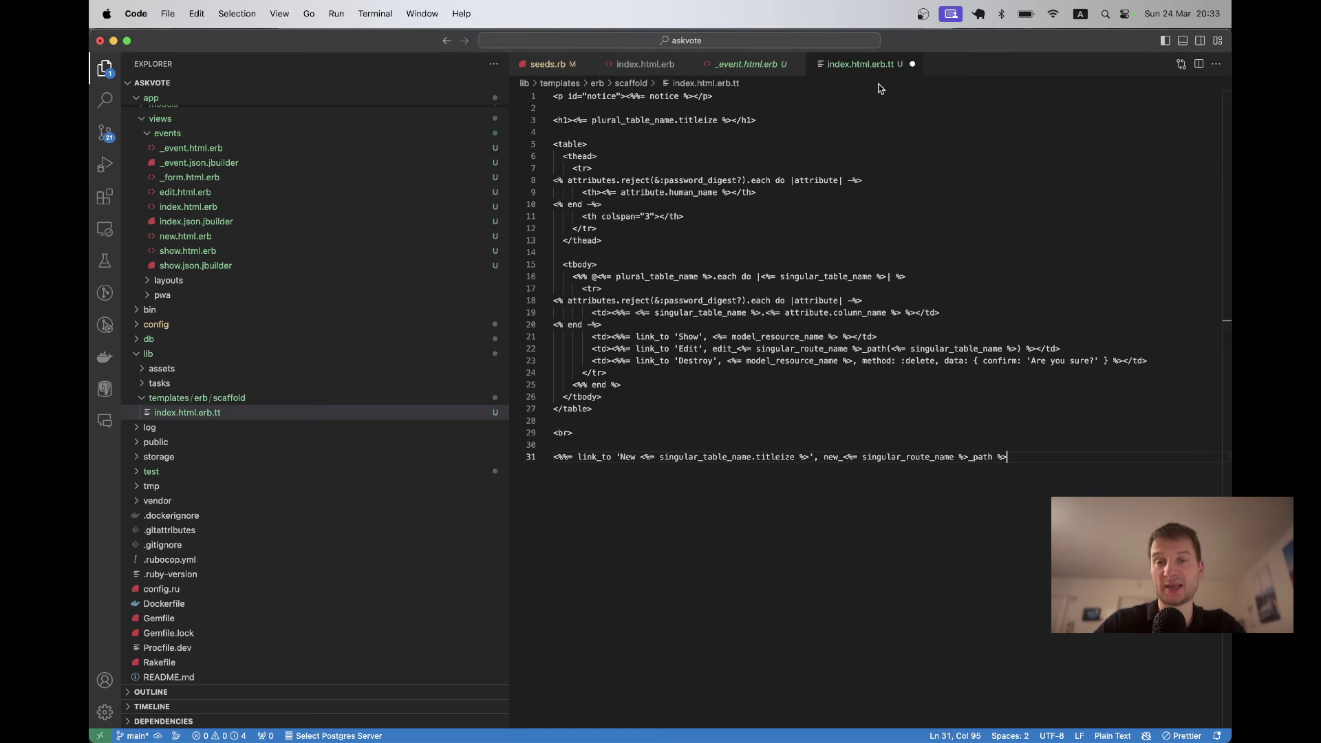
scroll(1042, 417, "down", 1)
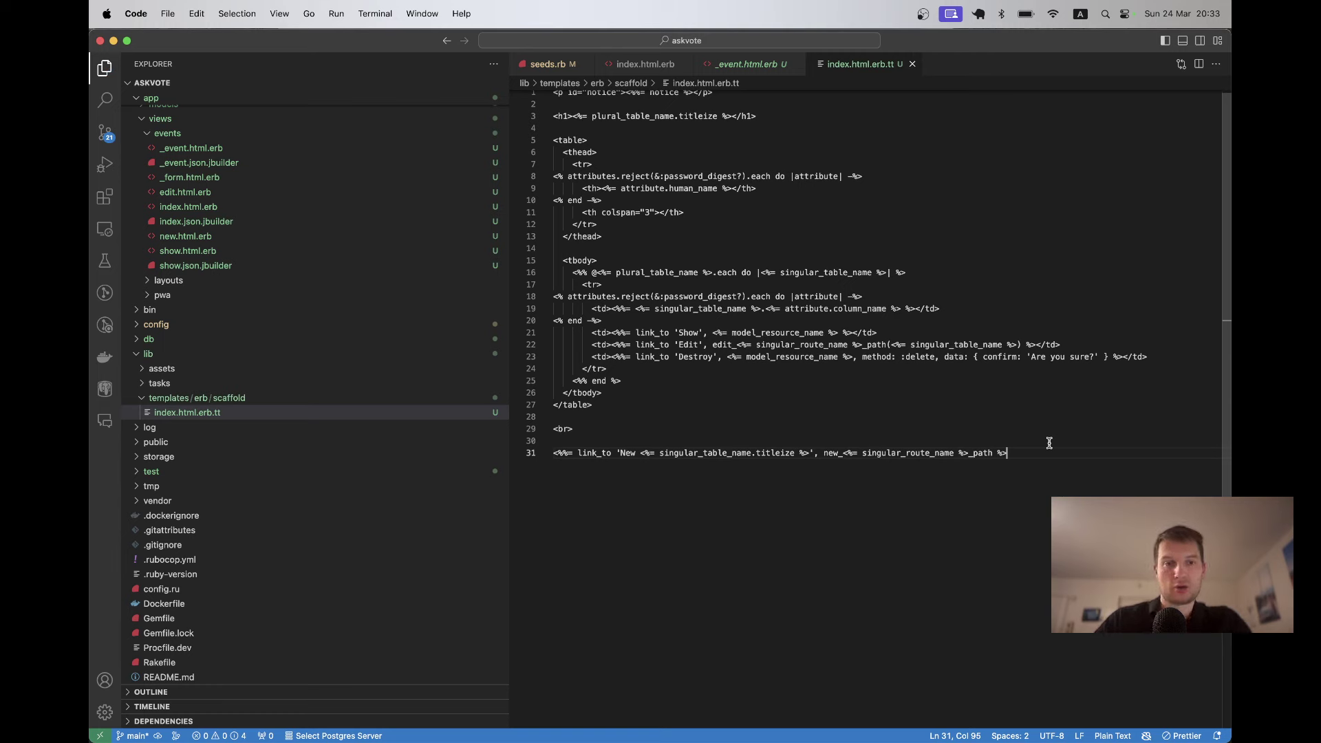
left_click_drag(1008, 453, 555, 441)
key("super+c")
key("BackSpace")
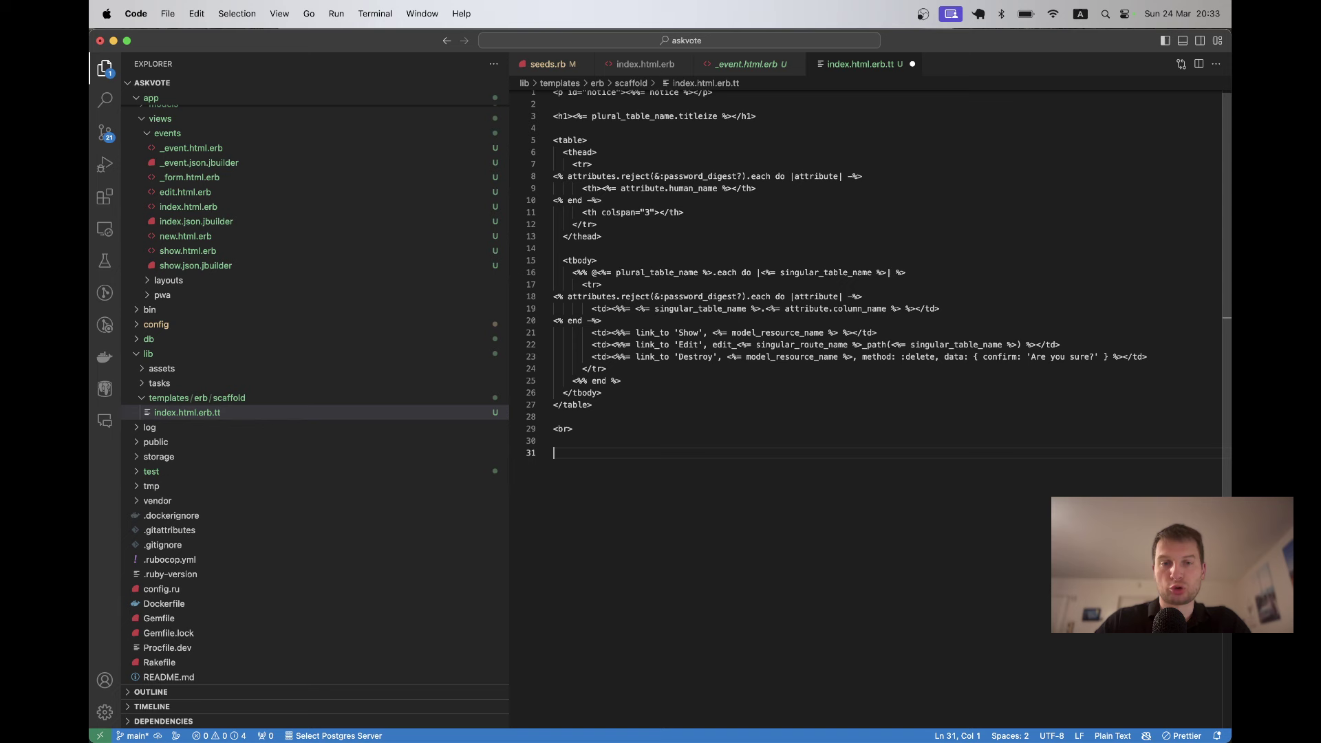
key("super+s")
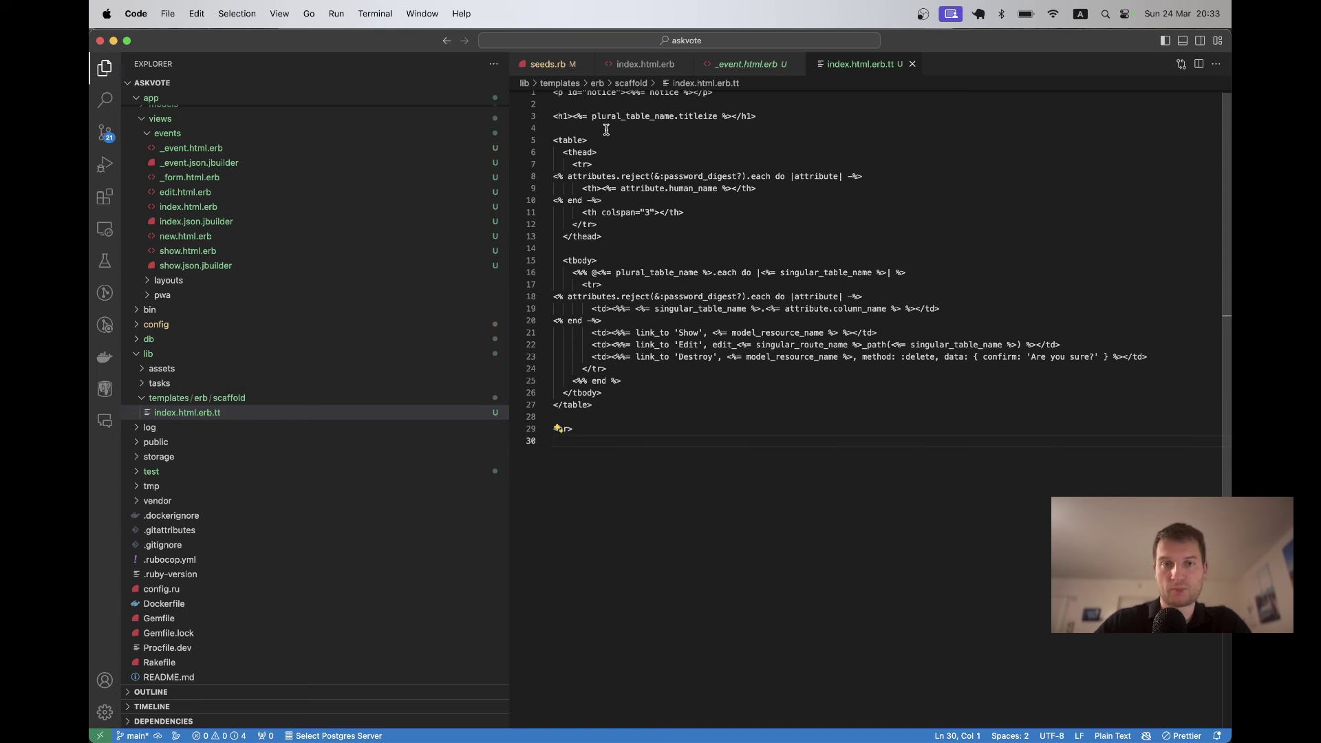
left_click(606, 129)
key("super+v")
key("Return")
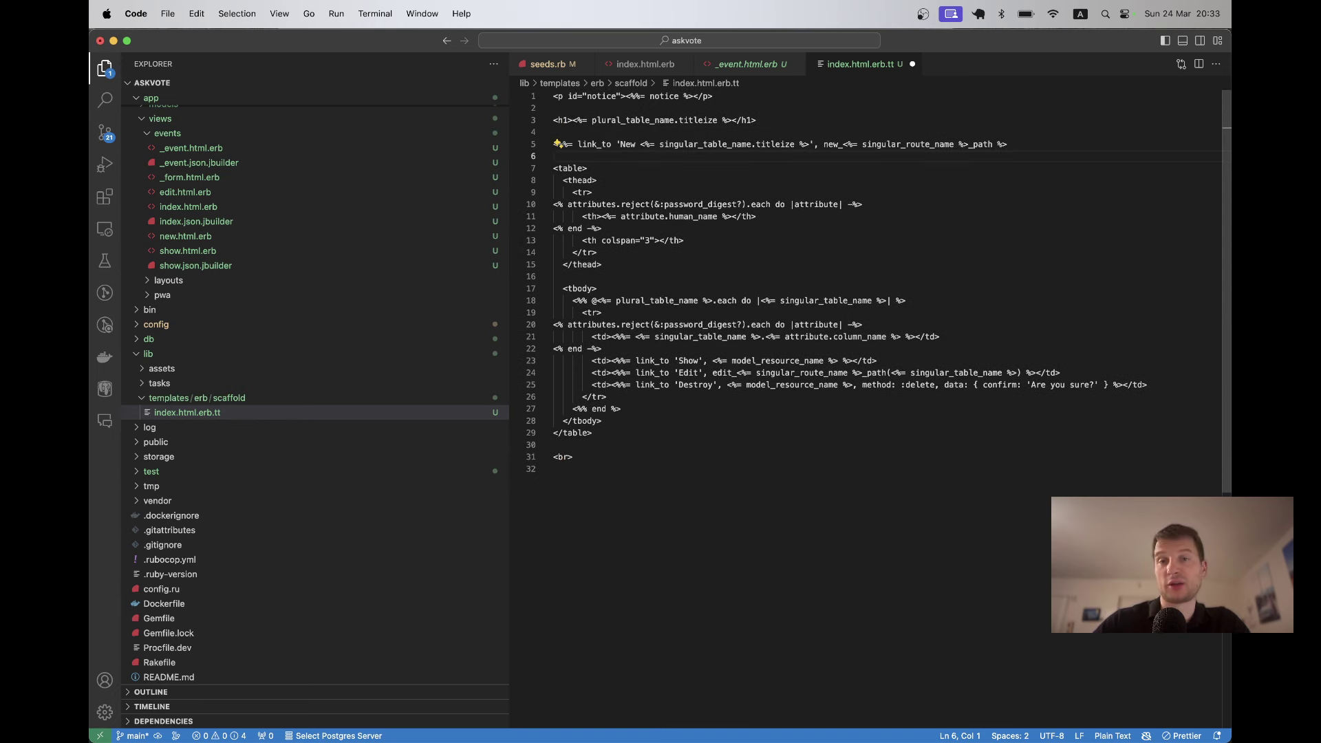
key("super+s")
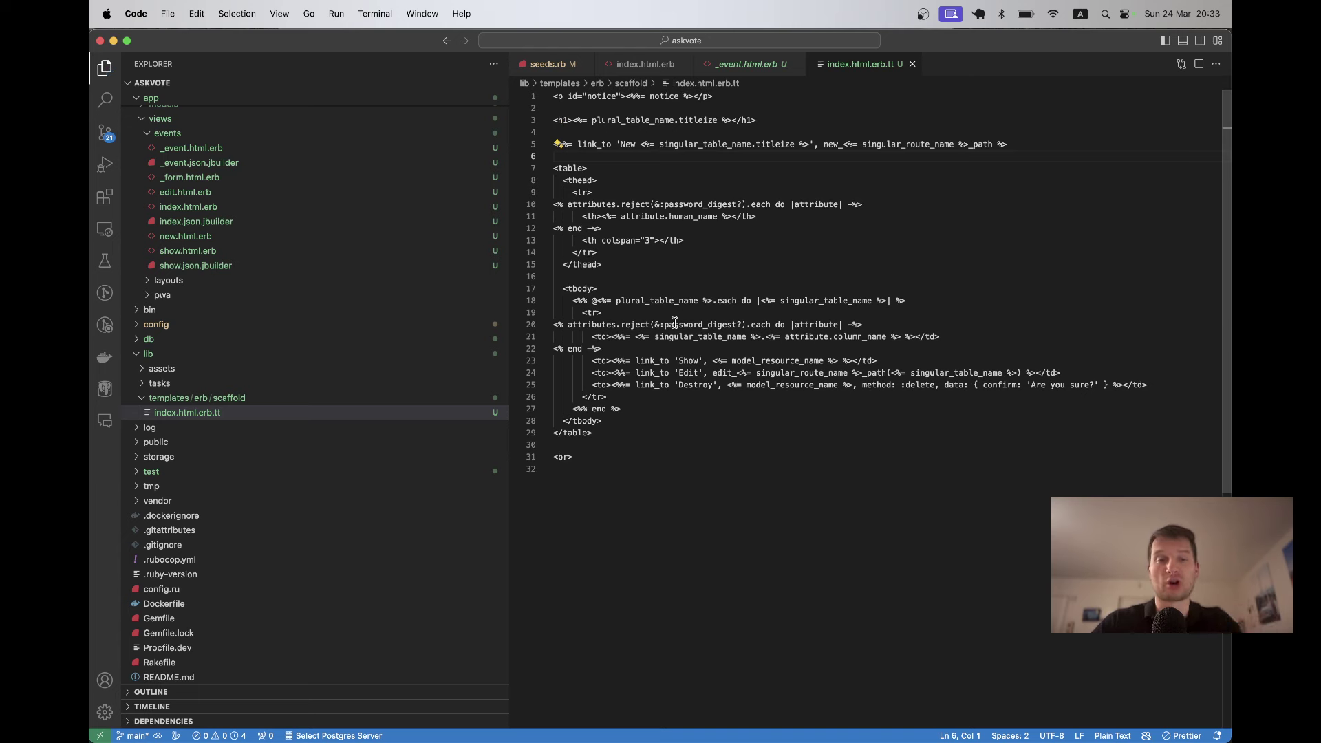
Delete the trailing <br> and blank line, save, and compare with GitHub's template.
left_click(651, 455)
key("super+shift+k")
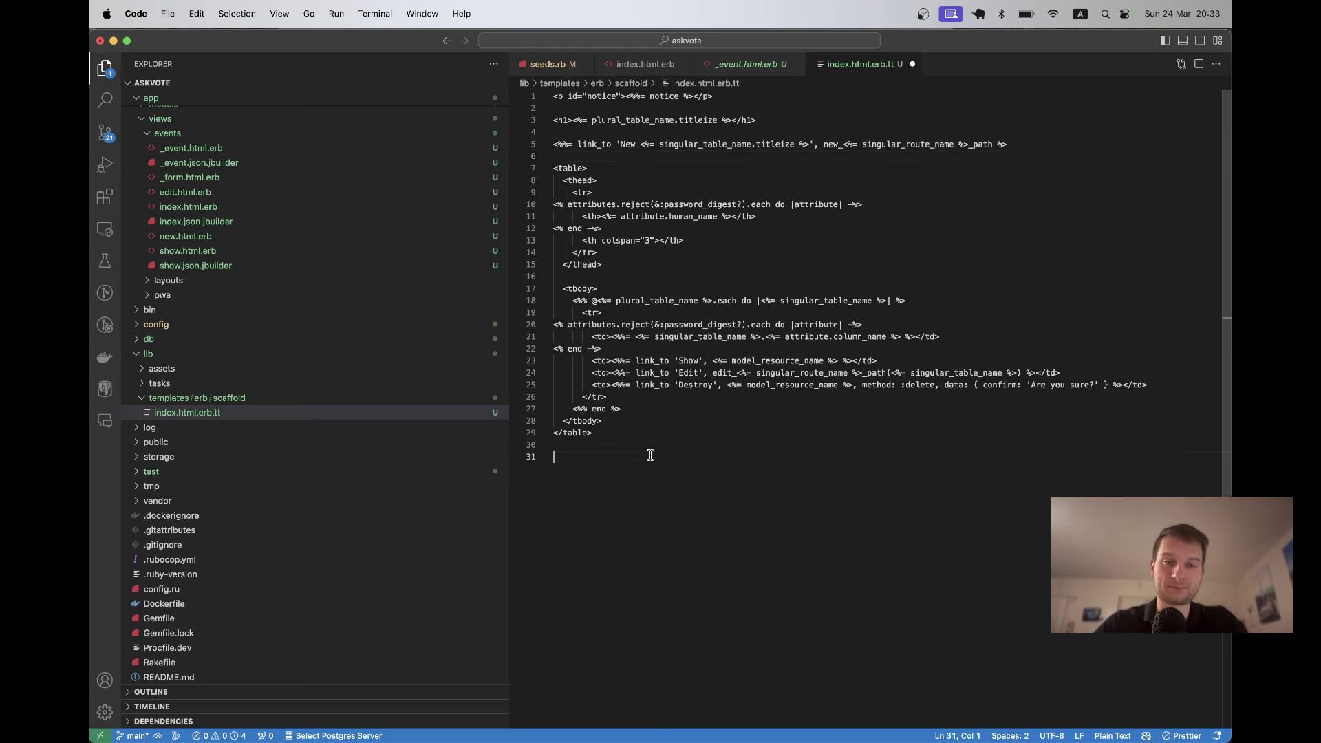
key("BackSpace")
key("super+s")
key("super+Tab")
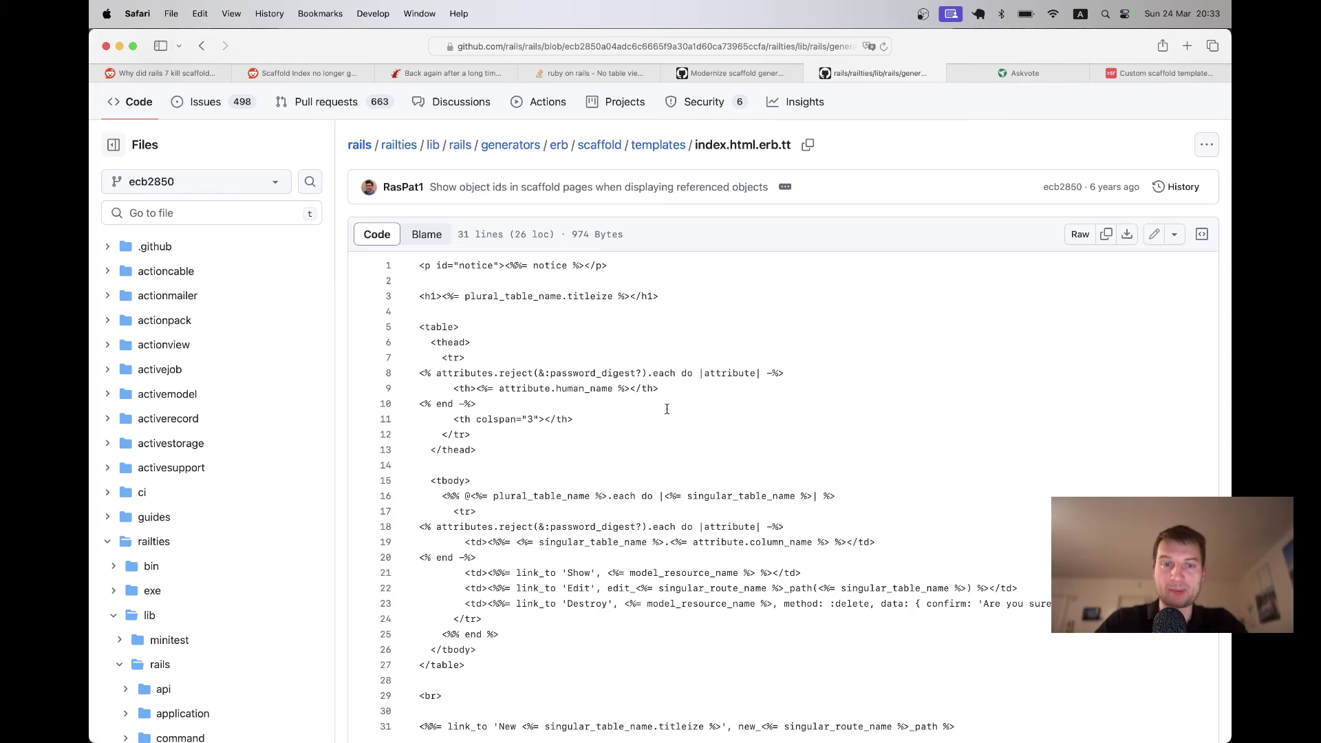
left_click_drag(591, 312, 665, 528)
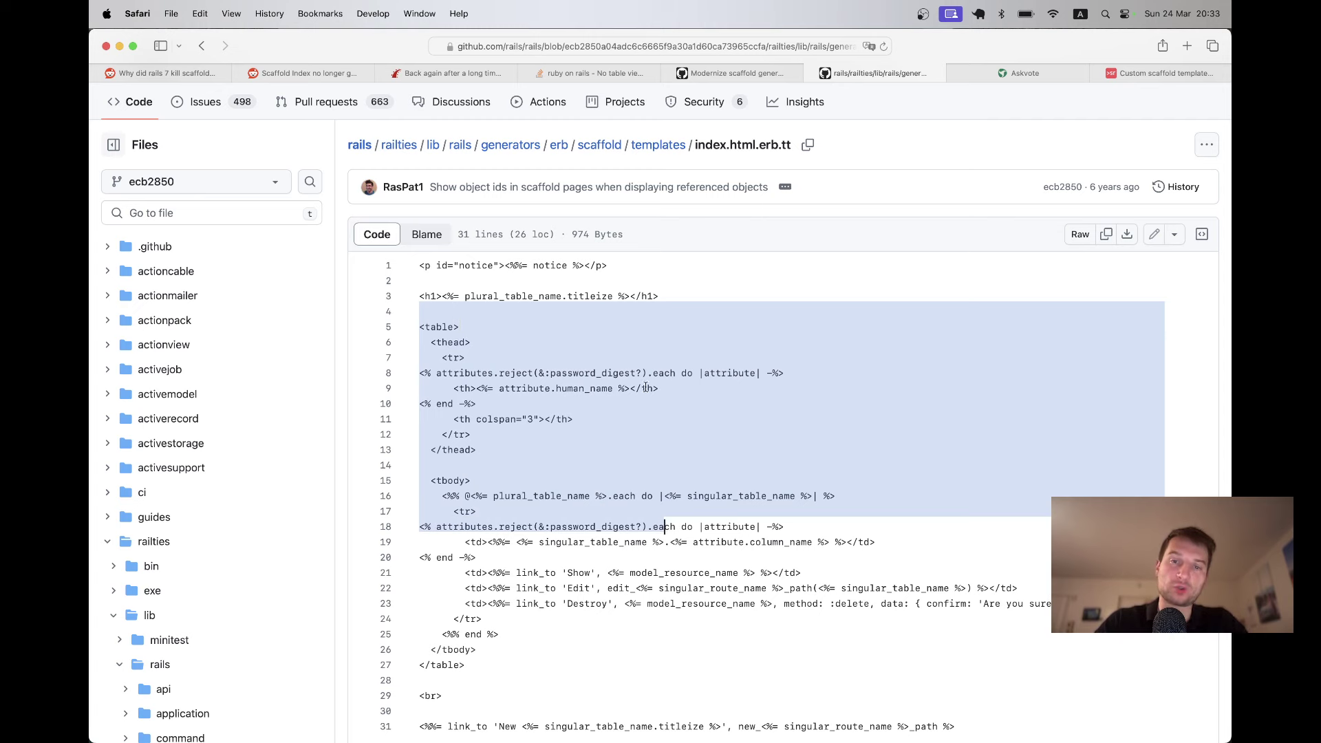
left_click(641, 362)
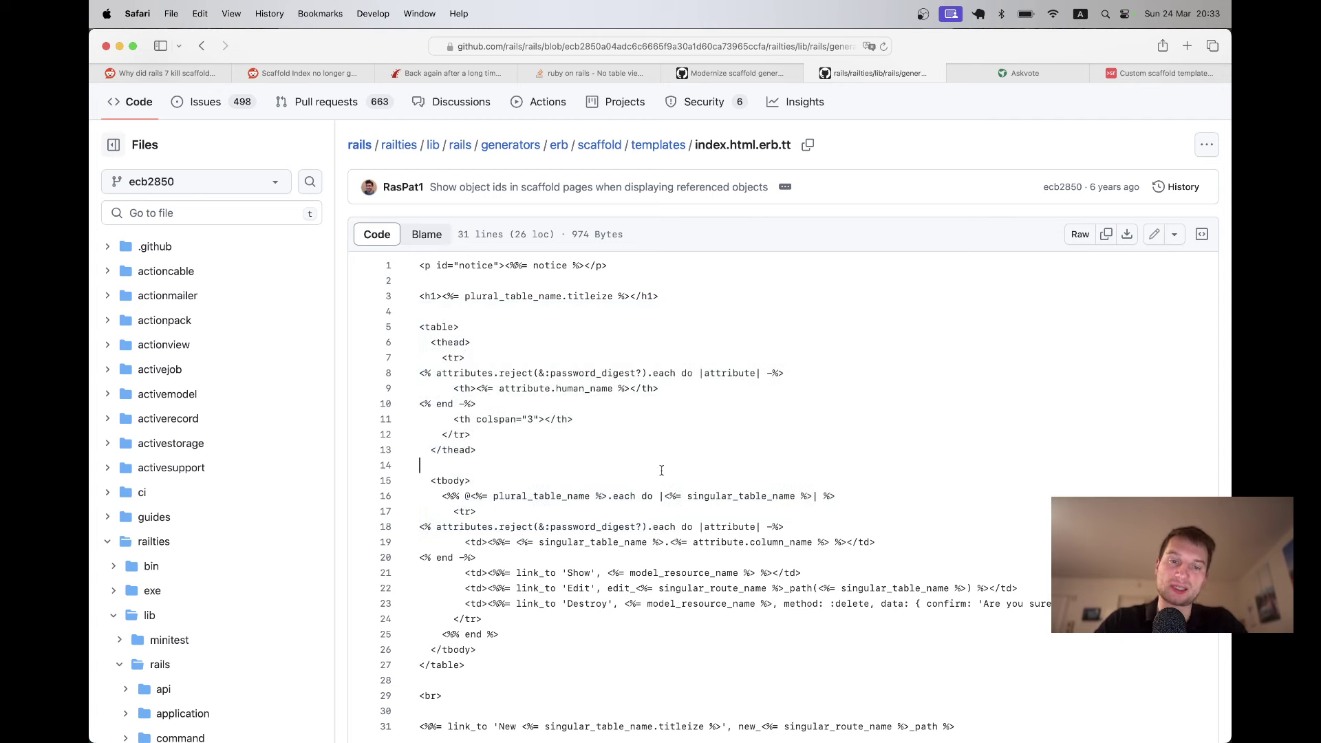
key("super+Tab")
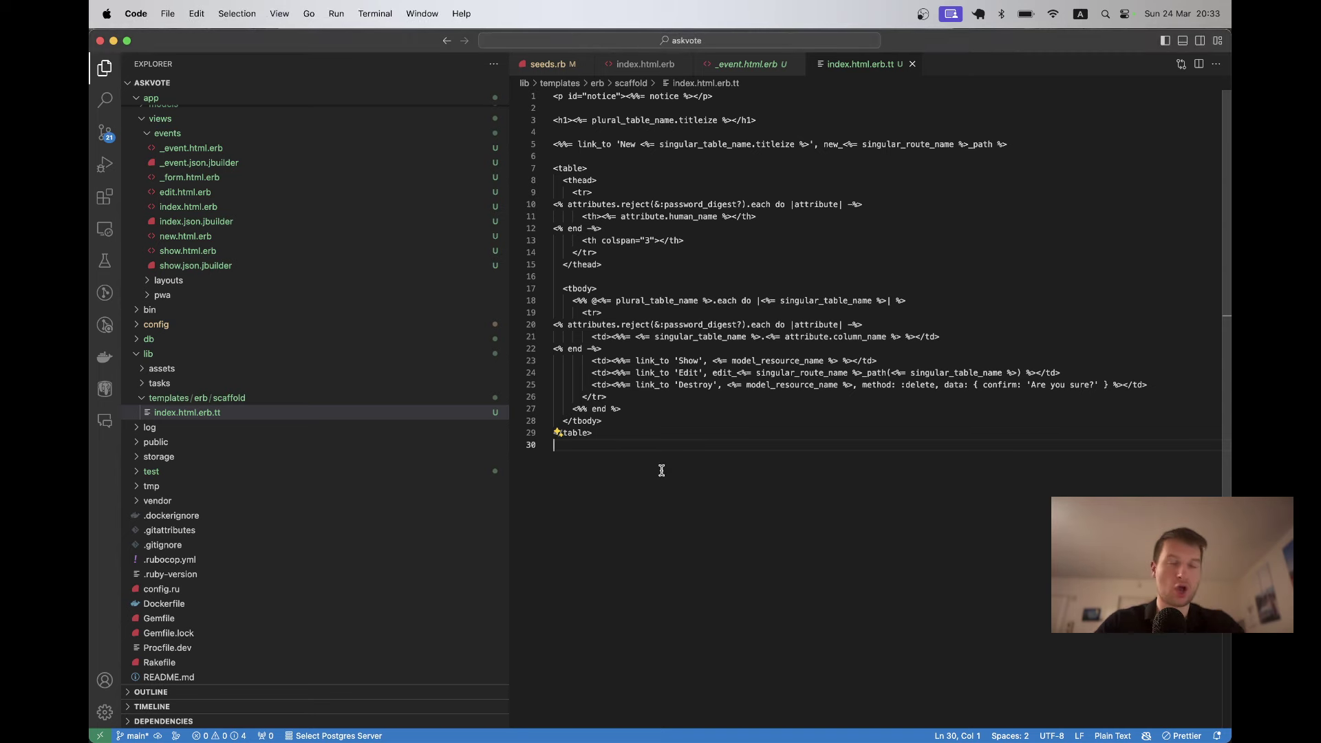
Add config.generators.template_engine = :erb on line 4 of the development.rb configure block.
key("super+p")
type("deve")
key("Return")
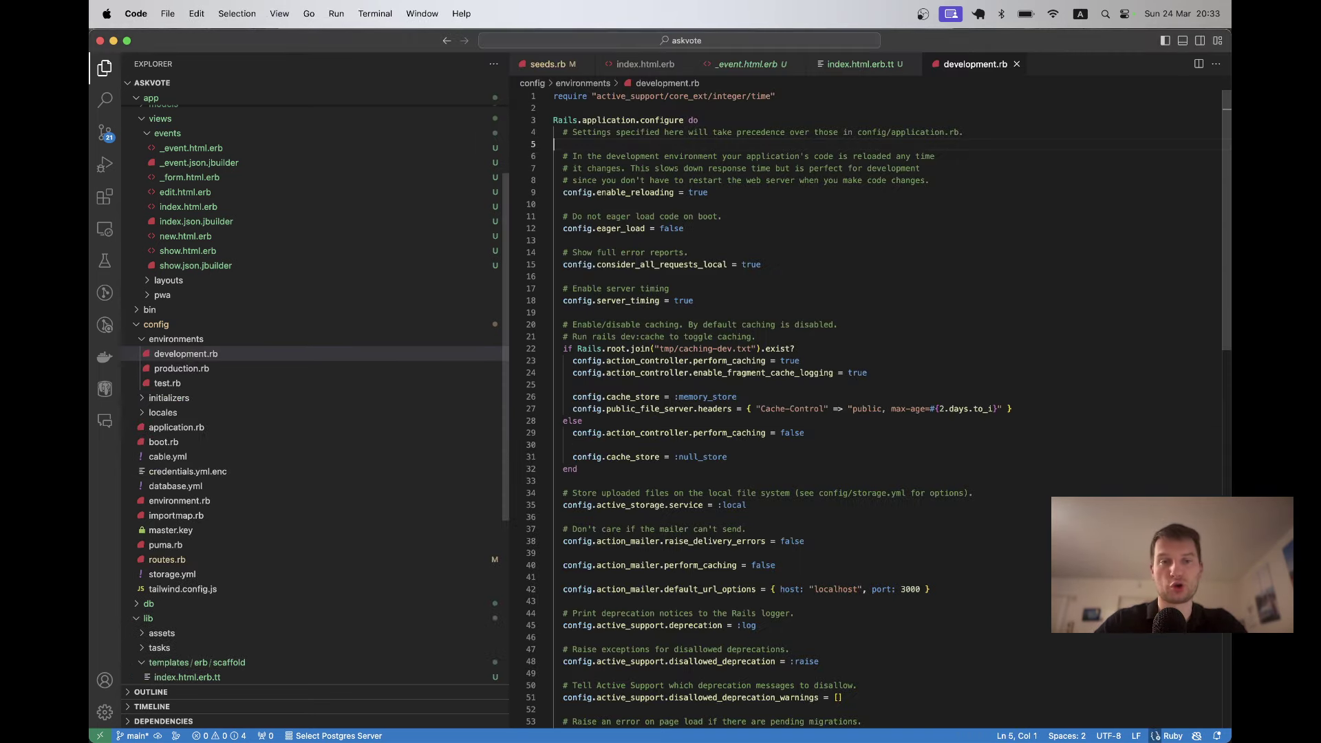
key("Up")
key("super+shift+Return")
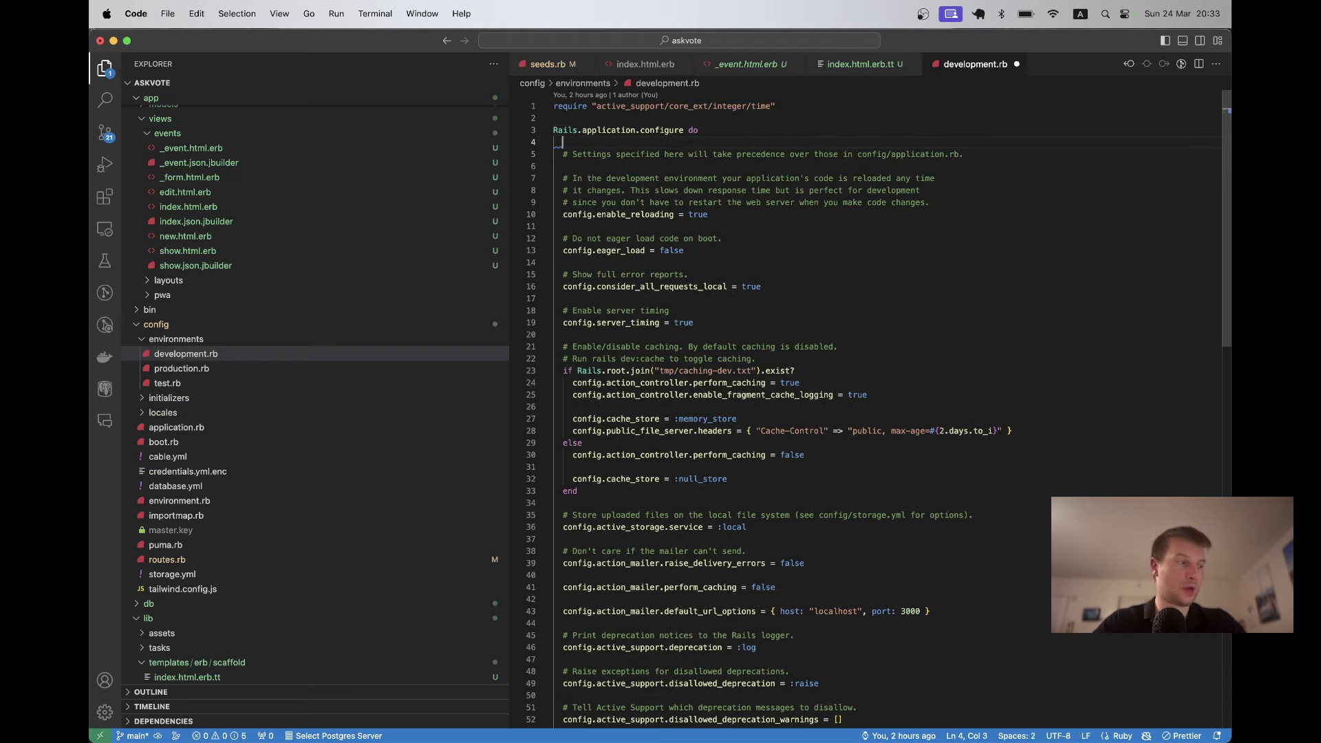
type("config")
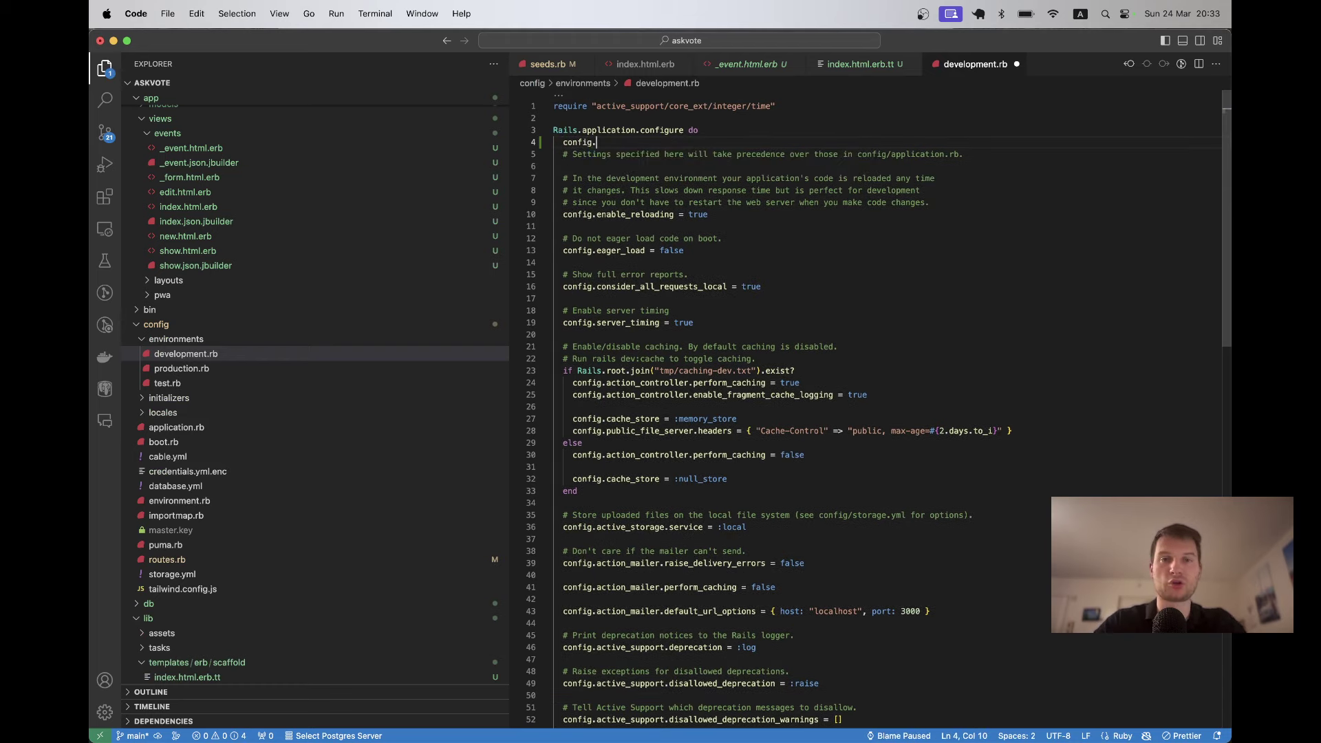
type(".gene")
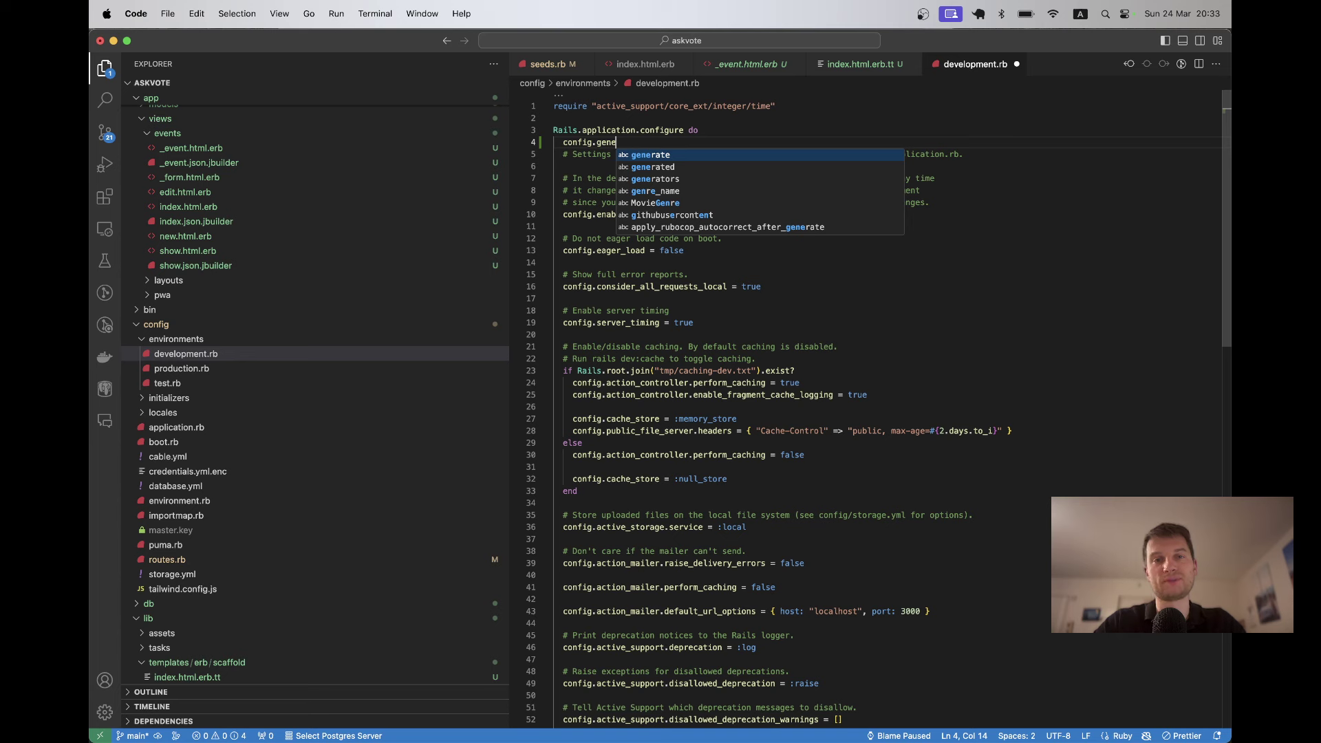
type("rators.")
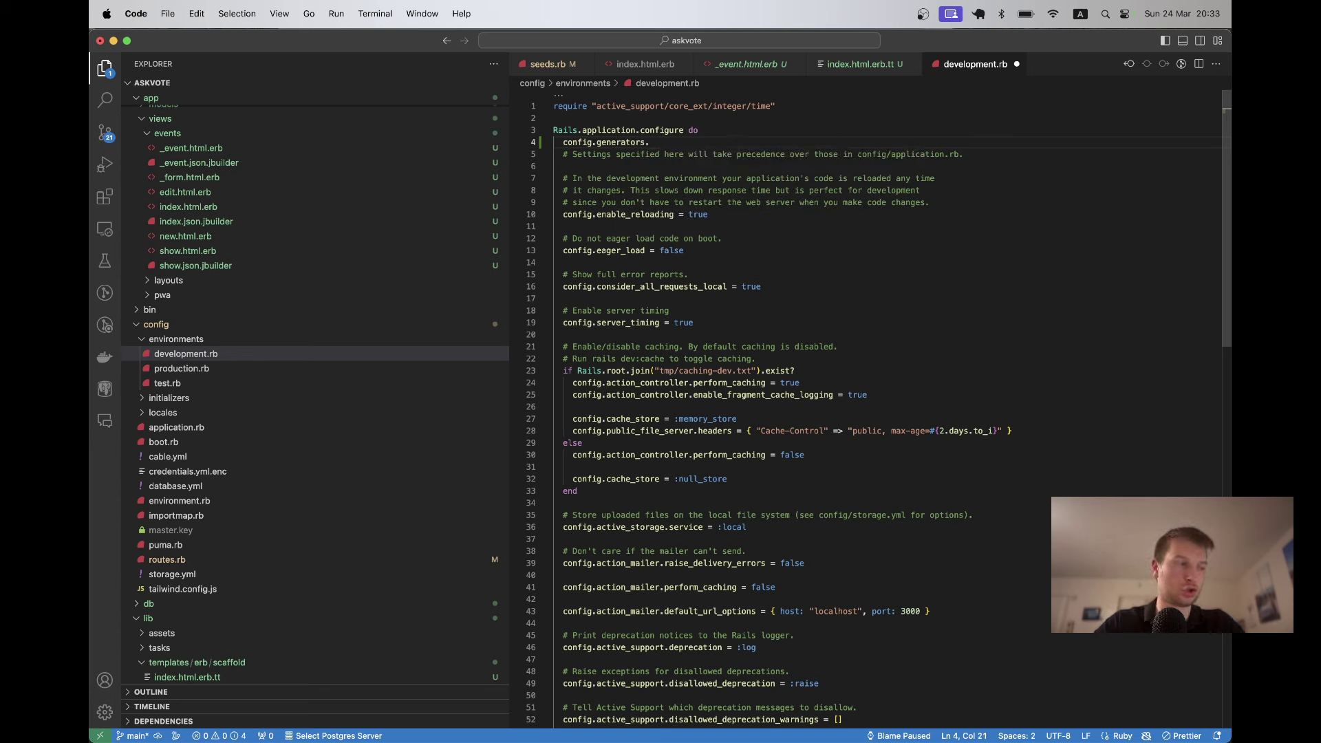
type("template_engine :")
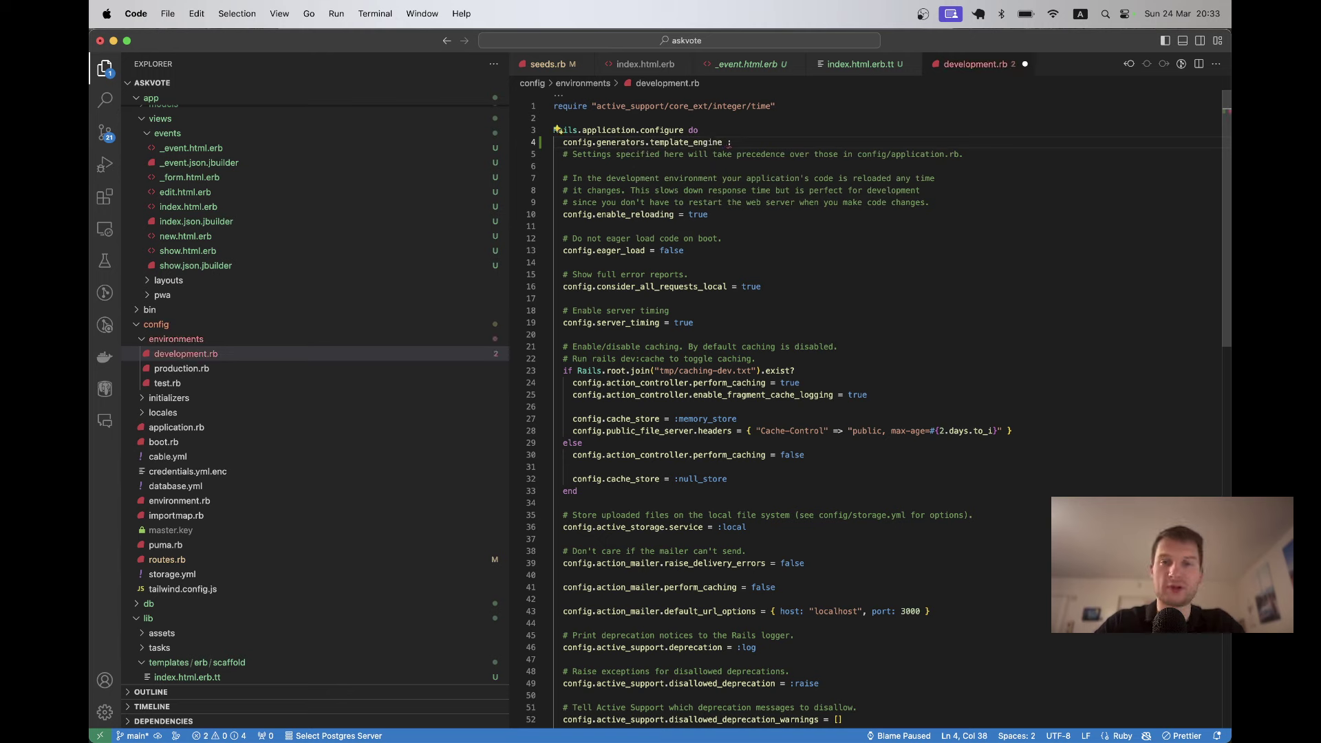
key("BackSpace")
type("= :erb")
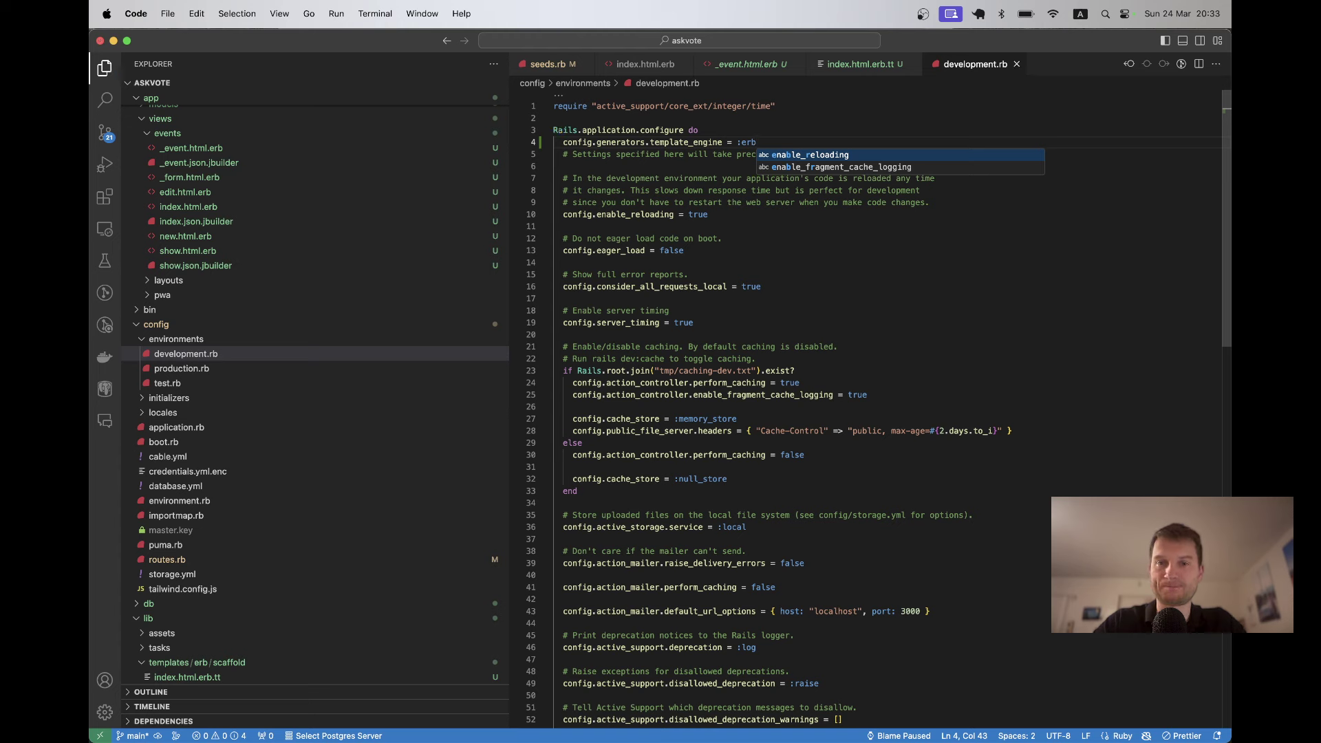
left_click(554, 141)
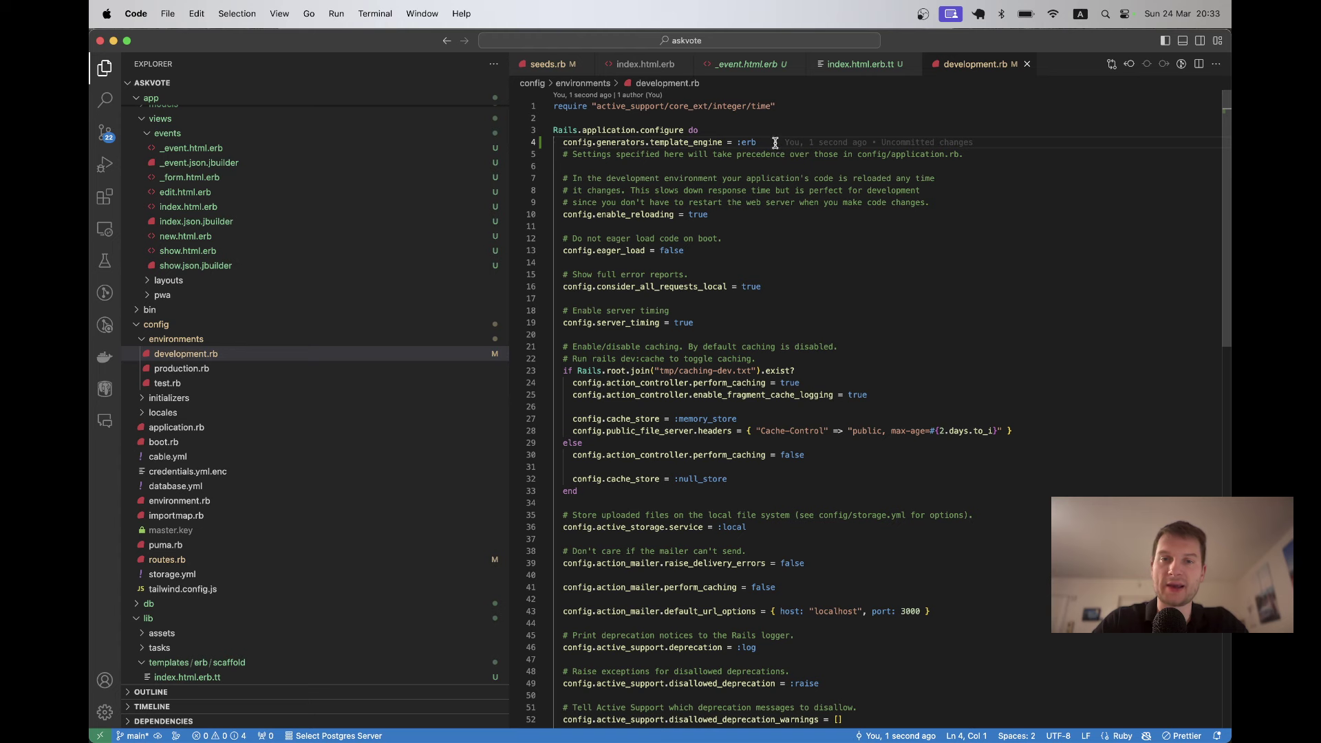
left_click_drag(773, 143, 580, 145)
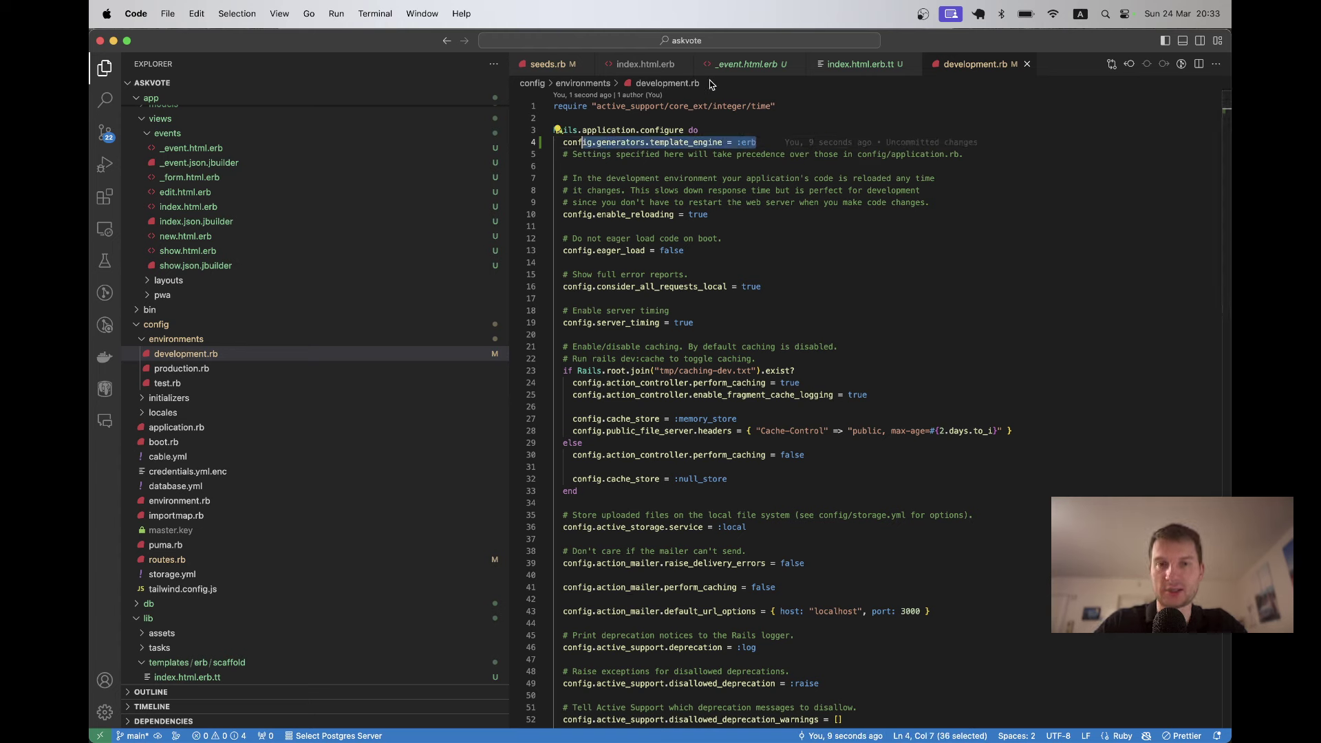
Duplicate the seeds.rb scaffold comment as 'rails g erb:scaffold Event name location start_date:datetime' and select it.
left_click(545, 66)
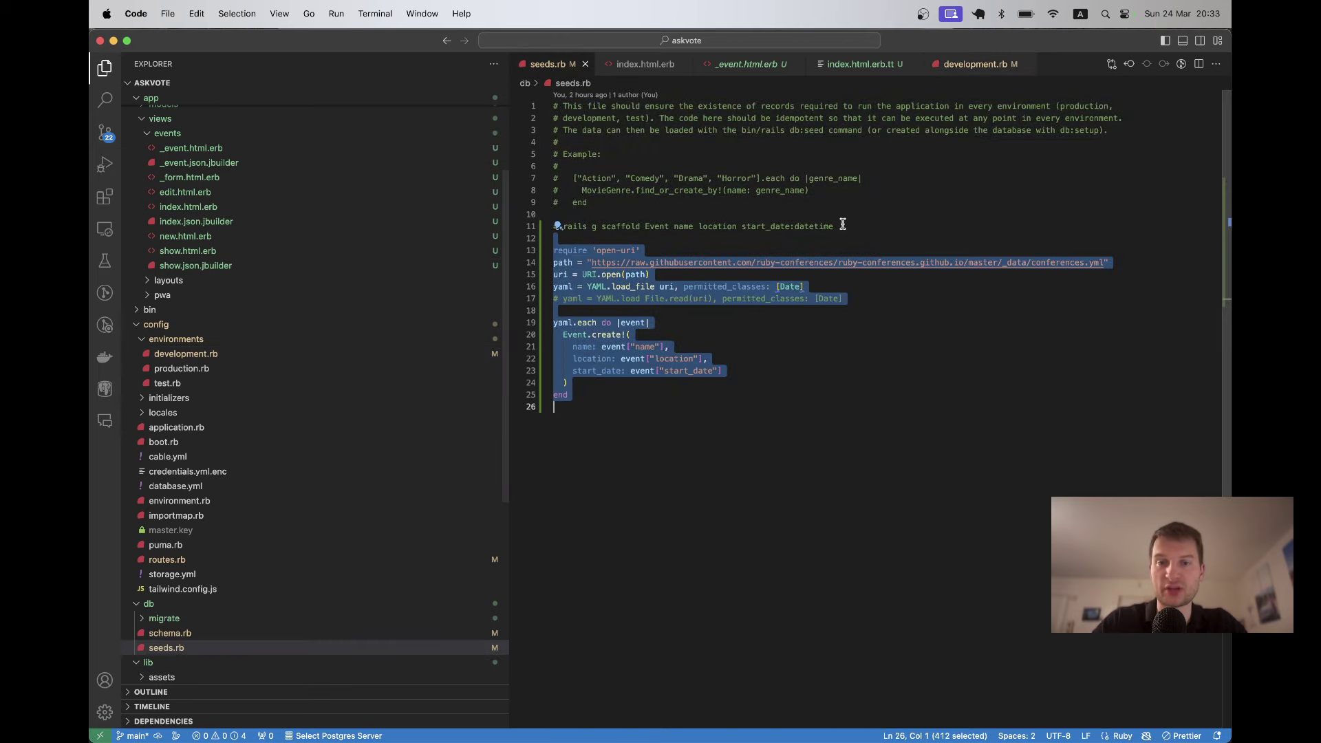
left_click_drag(843, 224, 566, 228)
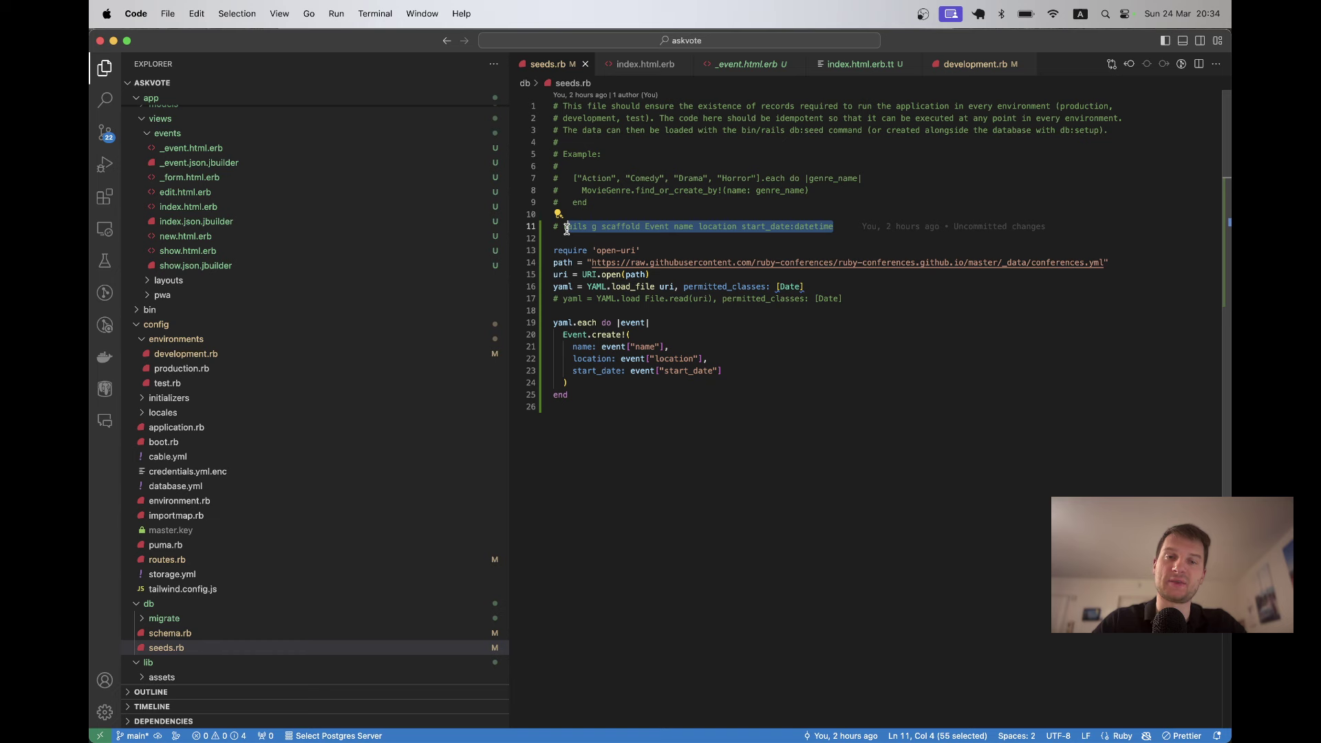
key("shift+alt+Down")
left_click(595, 238)
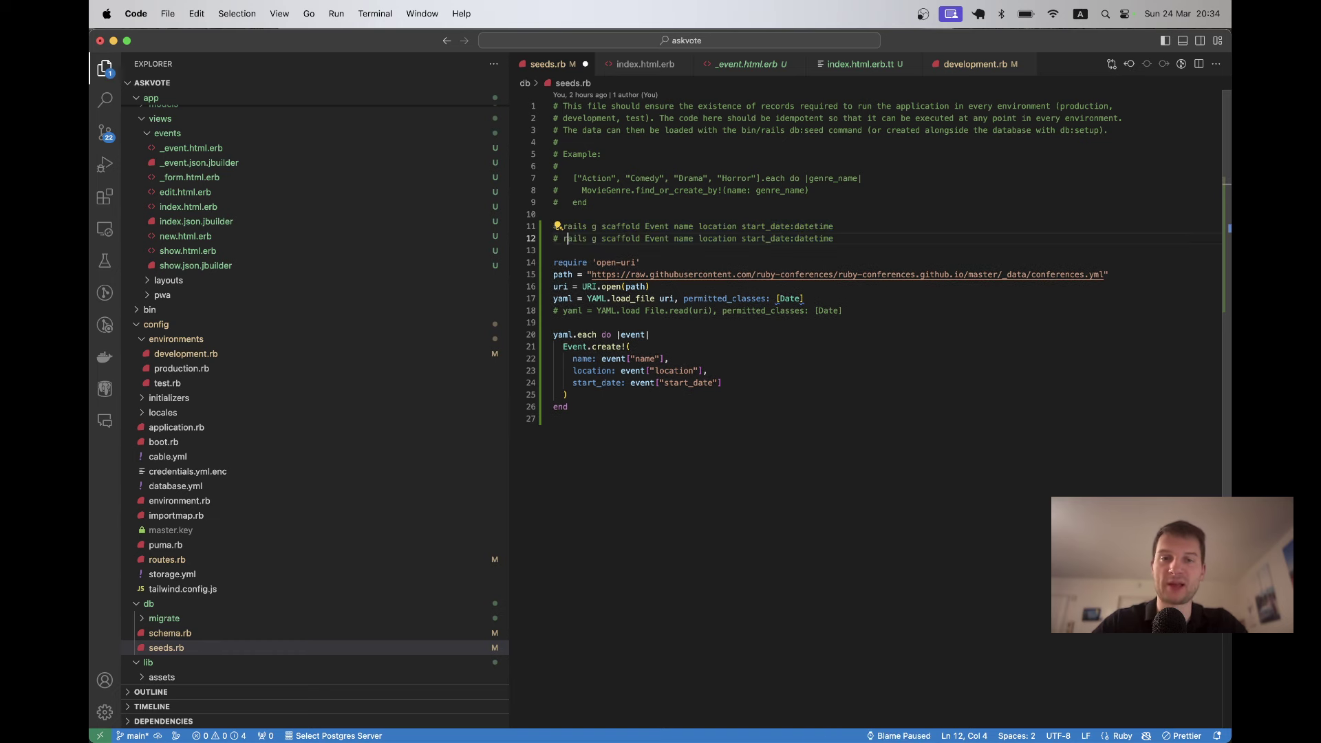
type("erb:")
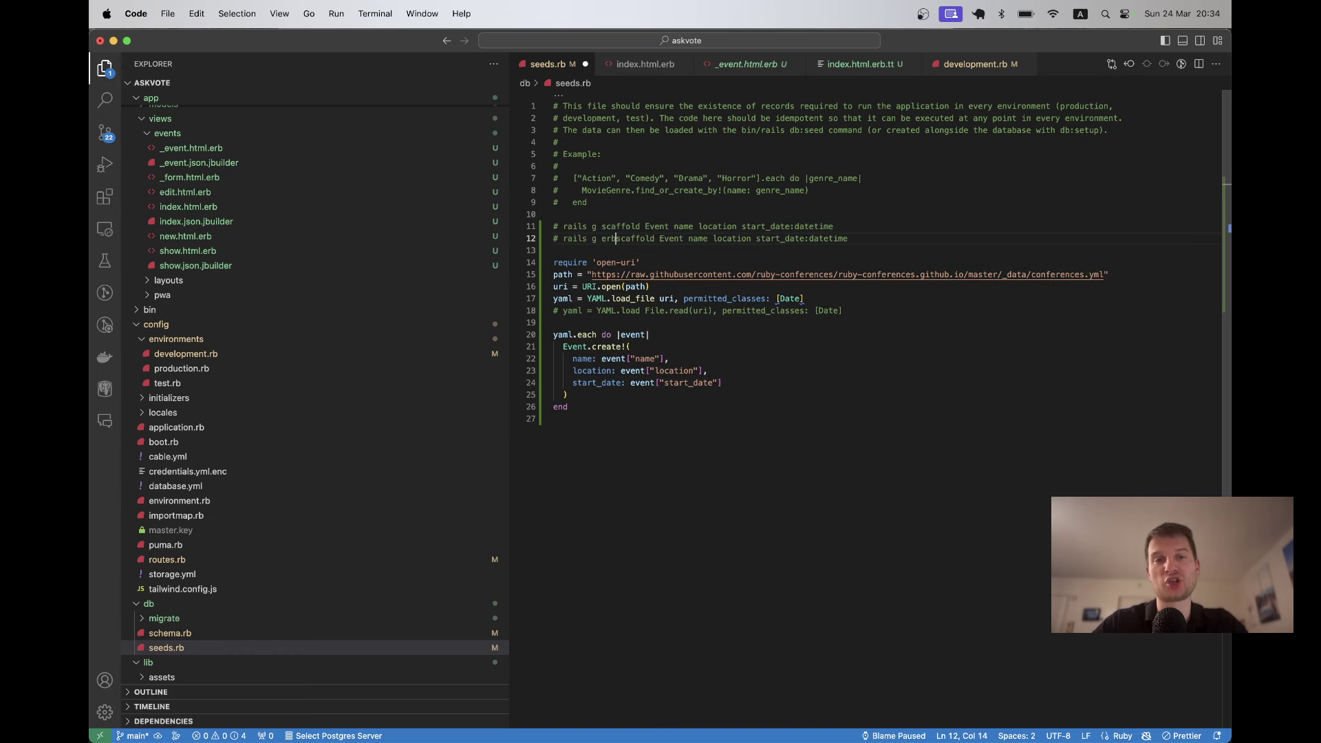
left_click(593, 239)
key("shift+End")
key("super+c")
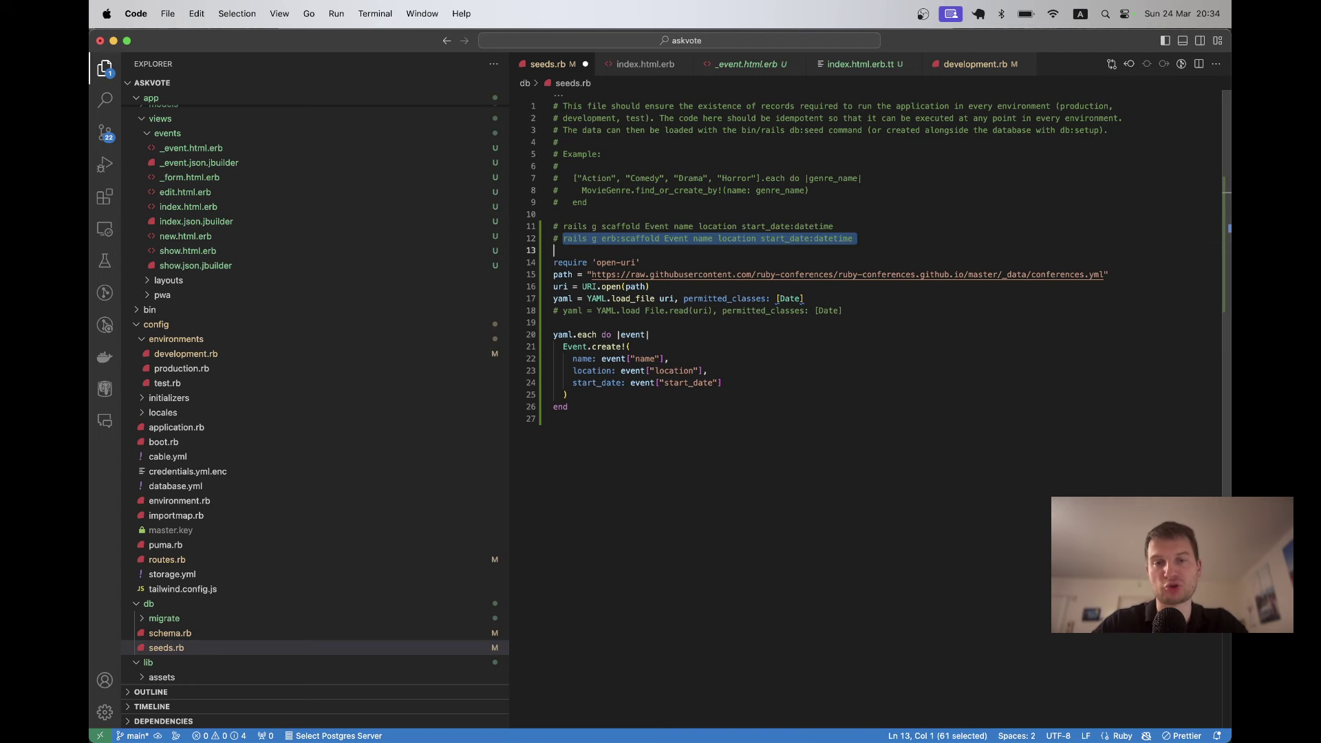
Run 'rails g erb:scaffold Event name location start_date:datetime' in iTerm2, accepting every view overwrite.
key("super+Tab")
key("super+Tab")
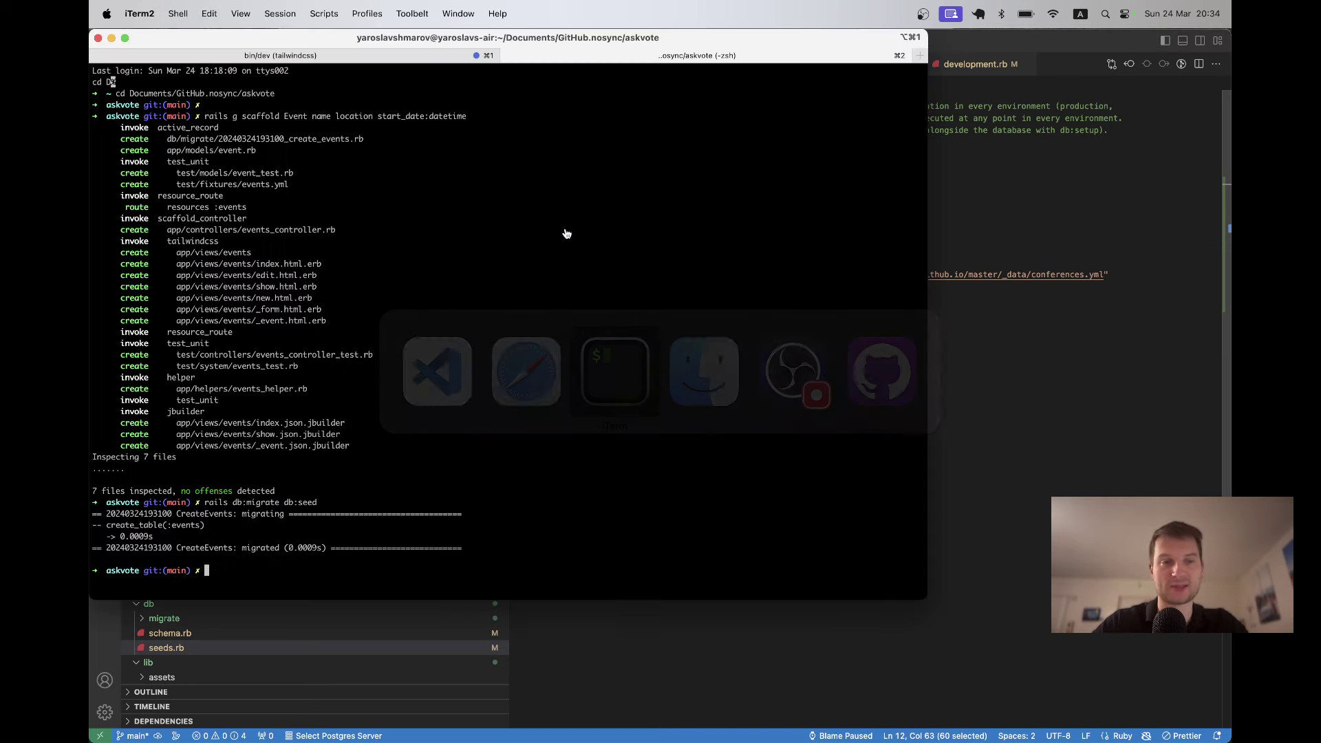
key("super+v")
key("Return")
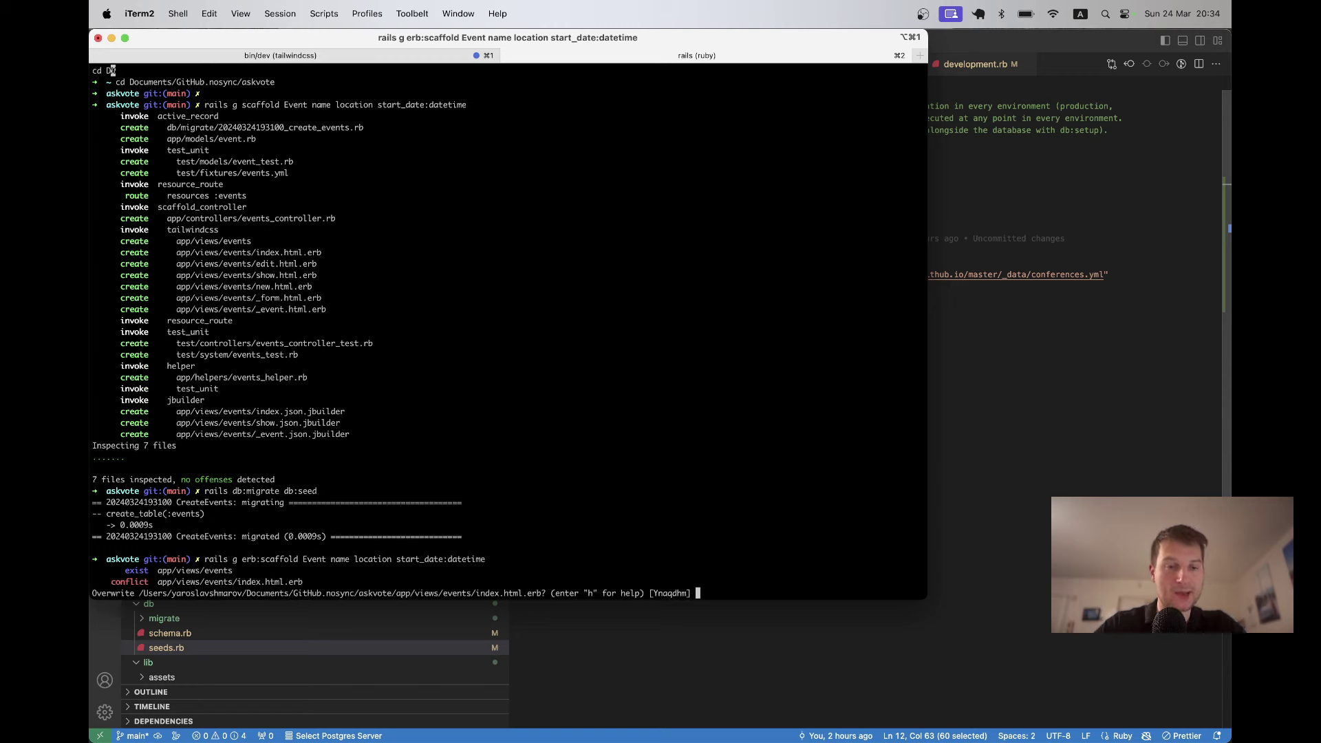
type("y")
key("Return")
type("y")
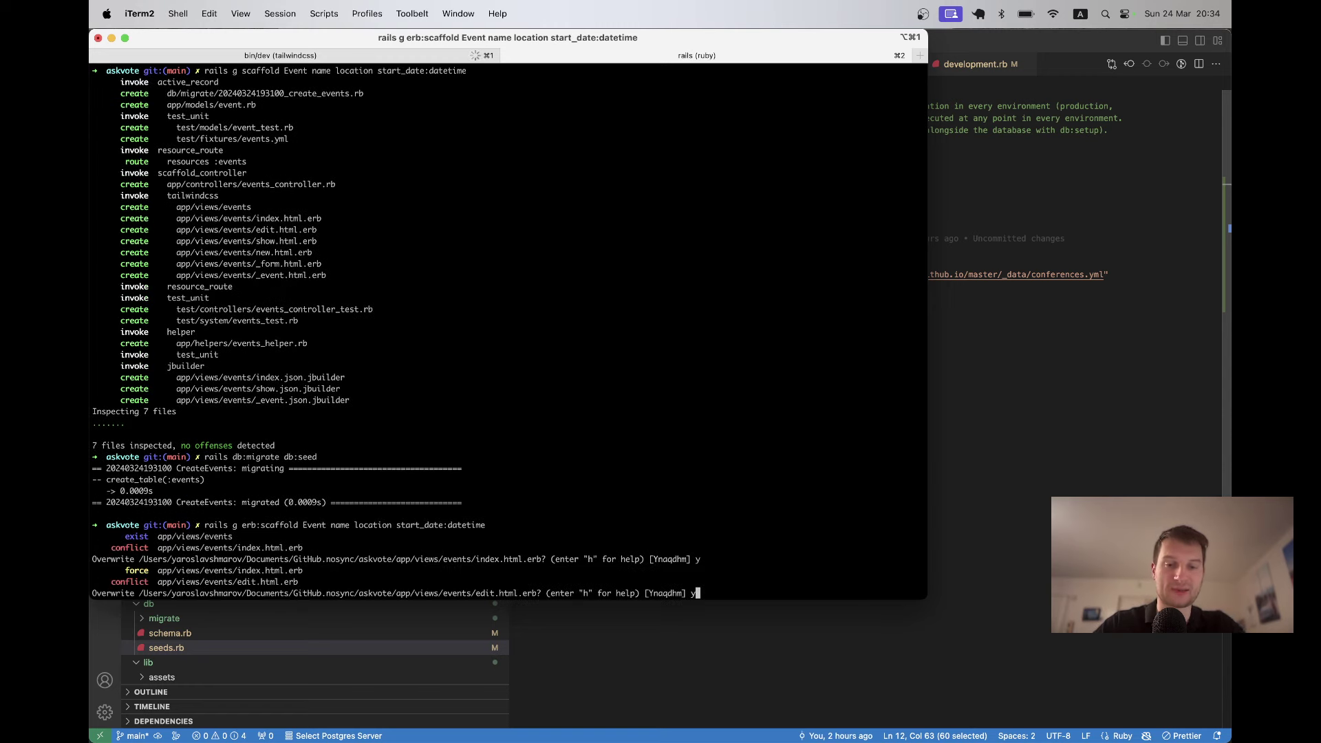
key("Return")
type("y")
key("Return")
key("Return")
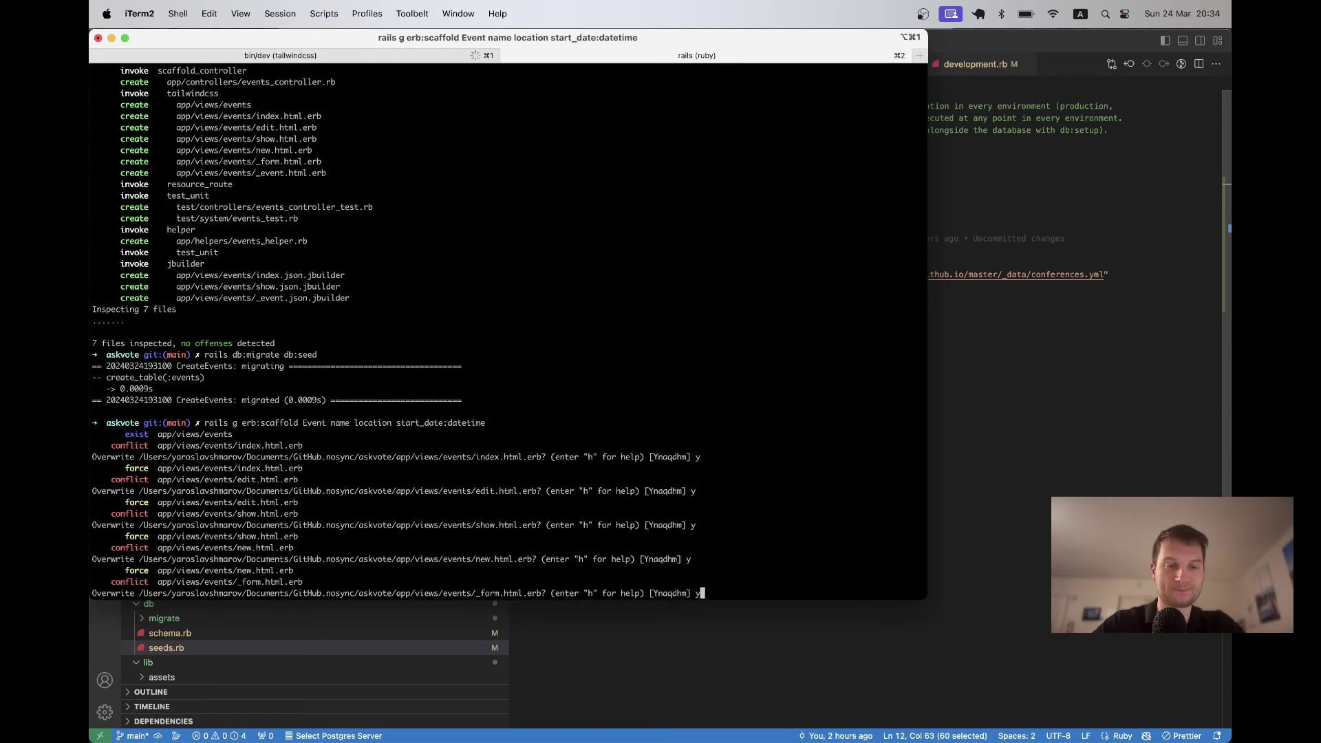
type("y")
key("Return")
key("Return")
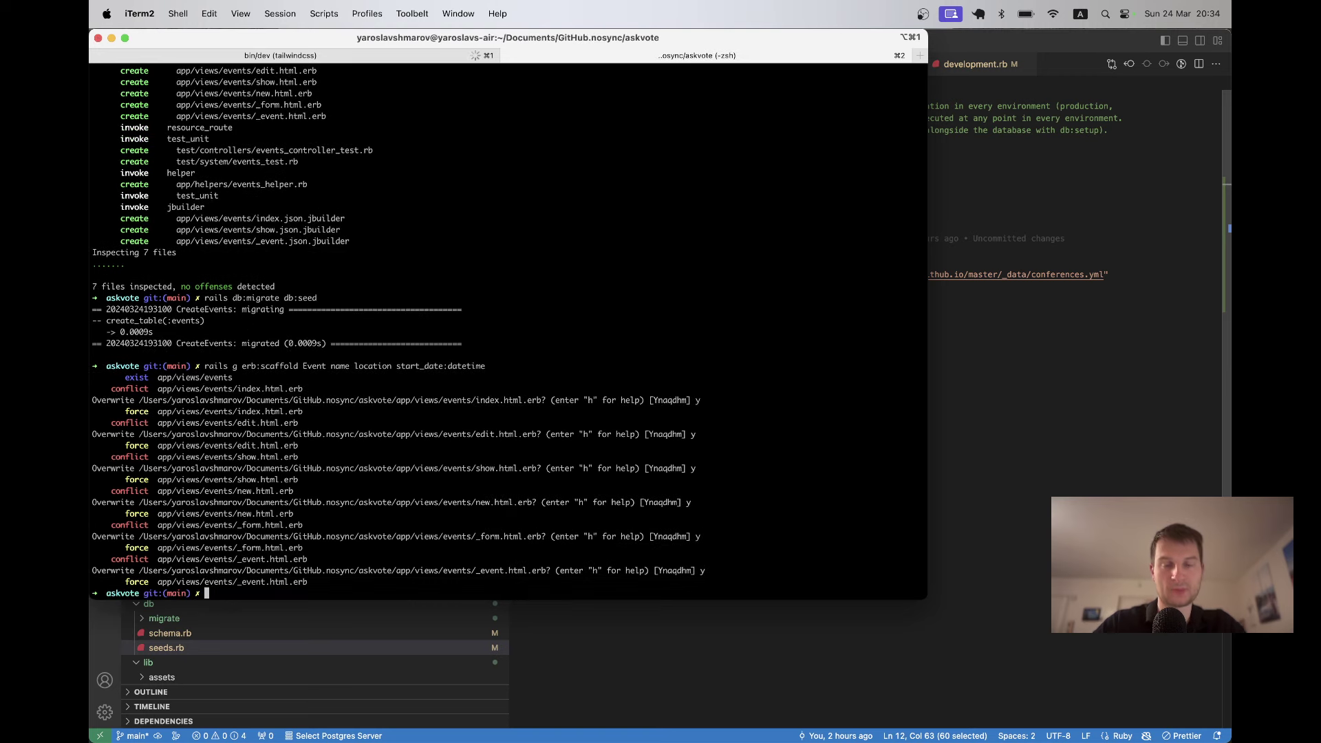
key("super+Tab")
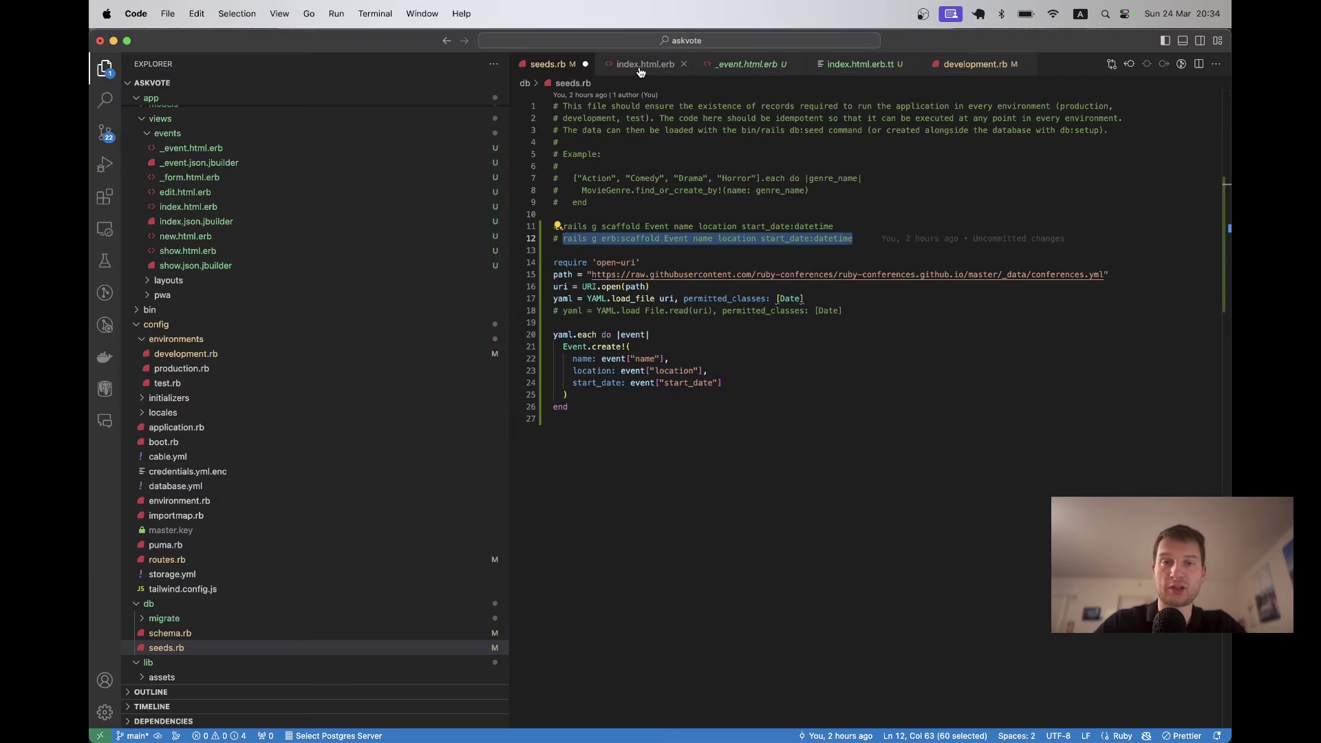
Open the regenerated events index.html.erb, compare it with index.html.erb.tt, and select the Destroy link_to.
left_click(635, 64)
left_click(684, 64)
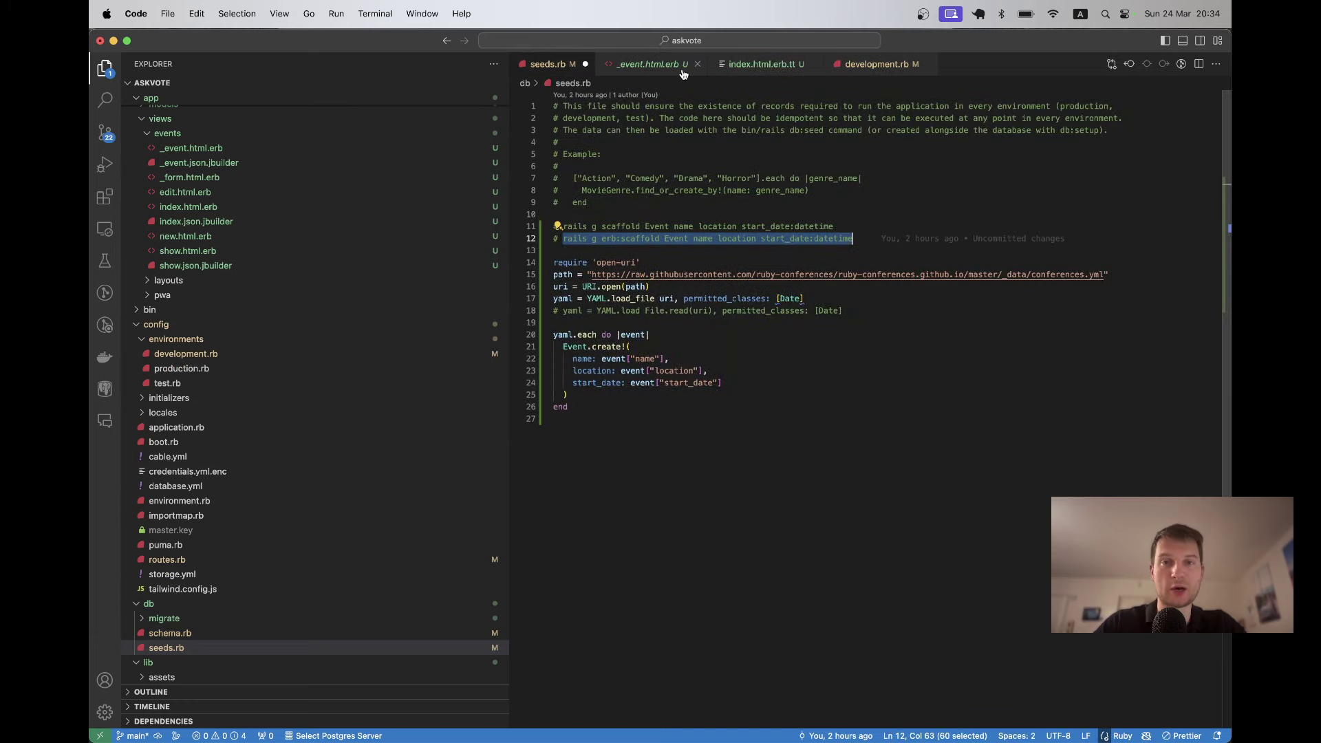
left_click(186, 206)
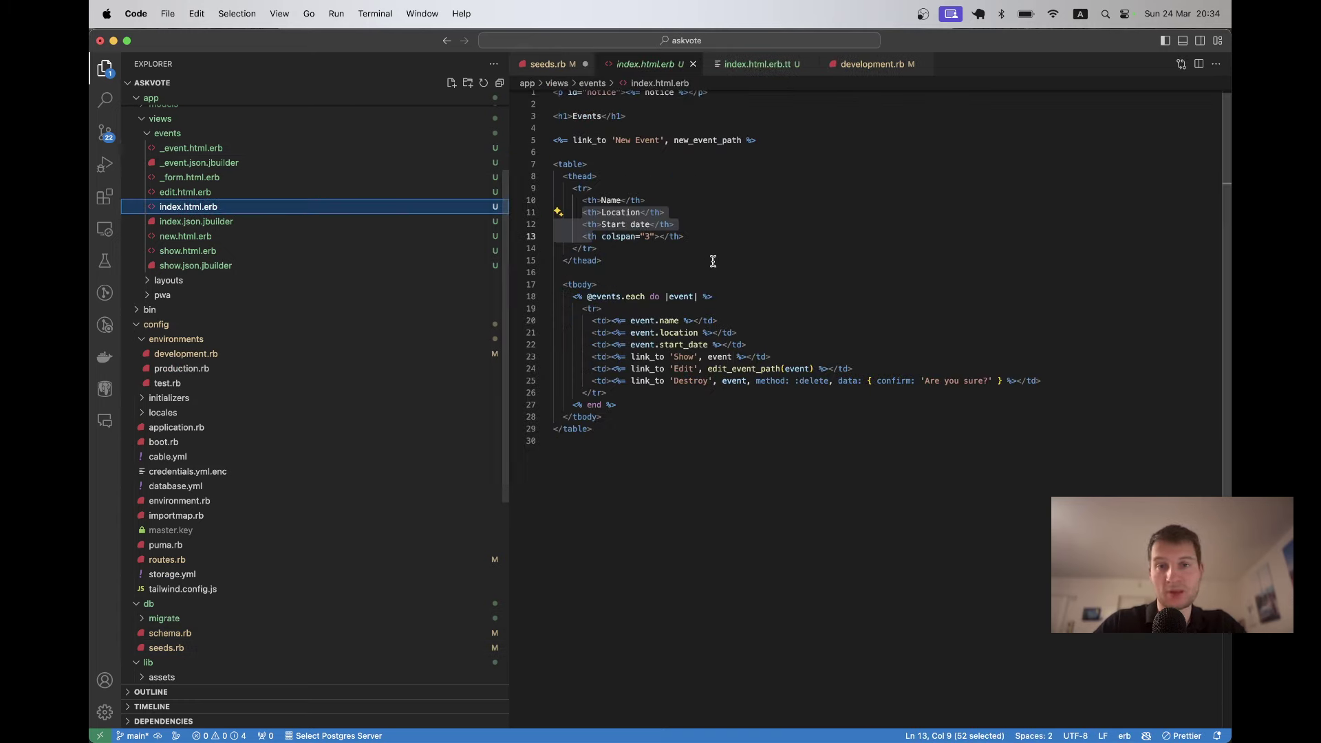
left_click(729, 169)
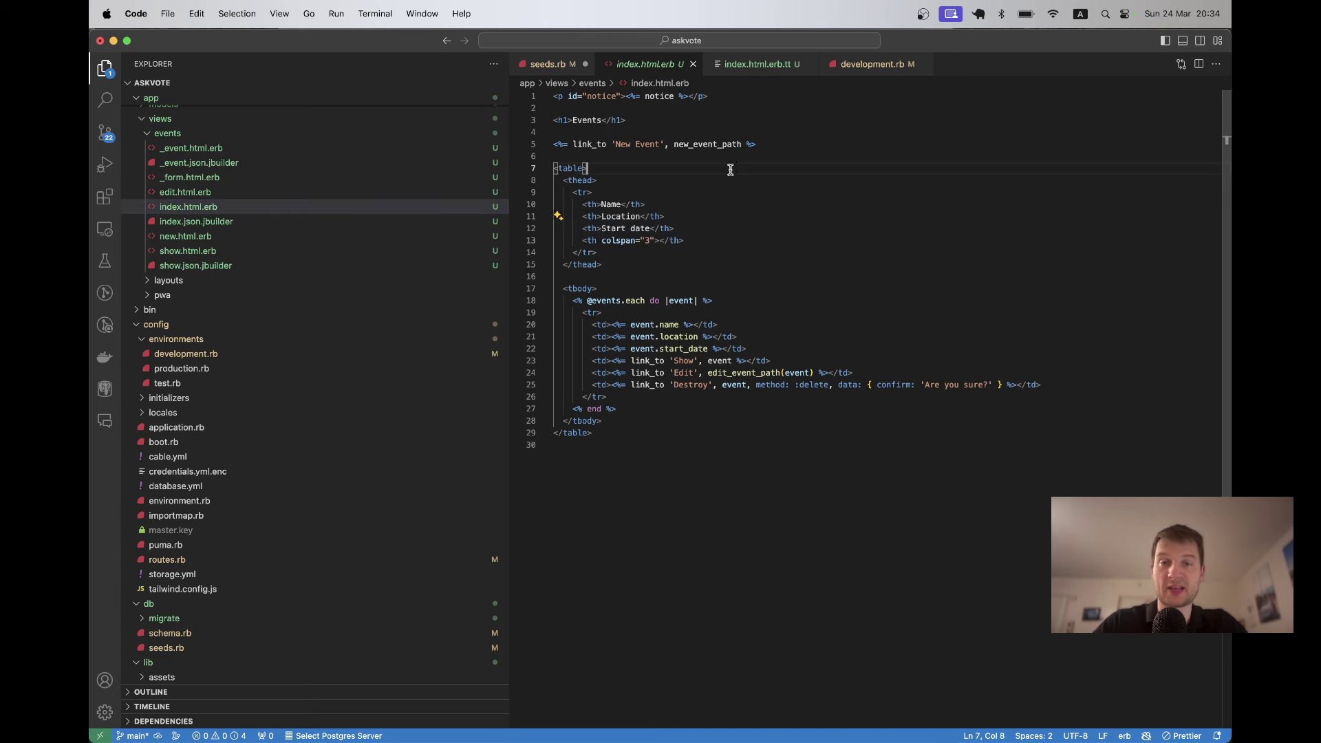
left_click(742, 70)
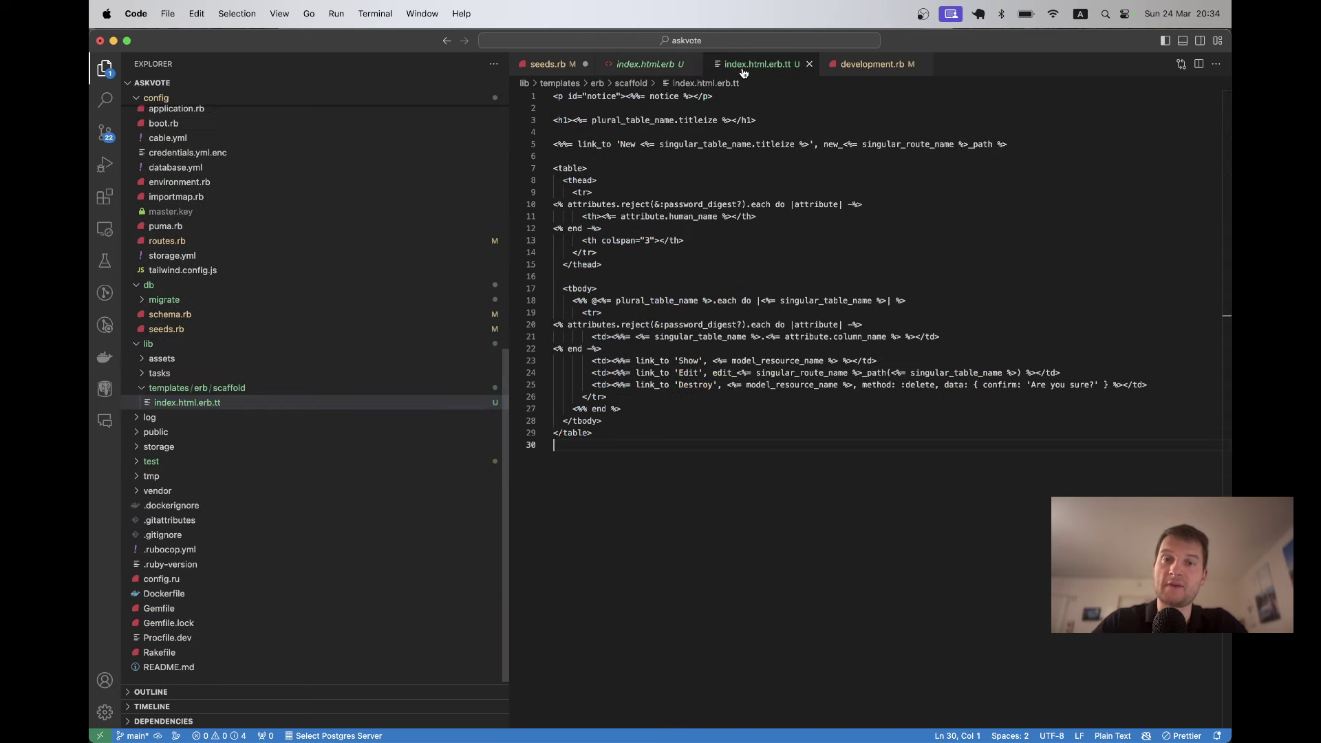
left_click(661, 64)
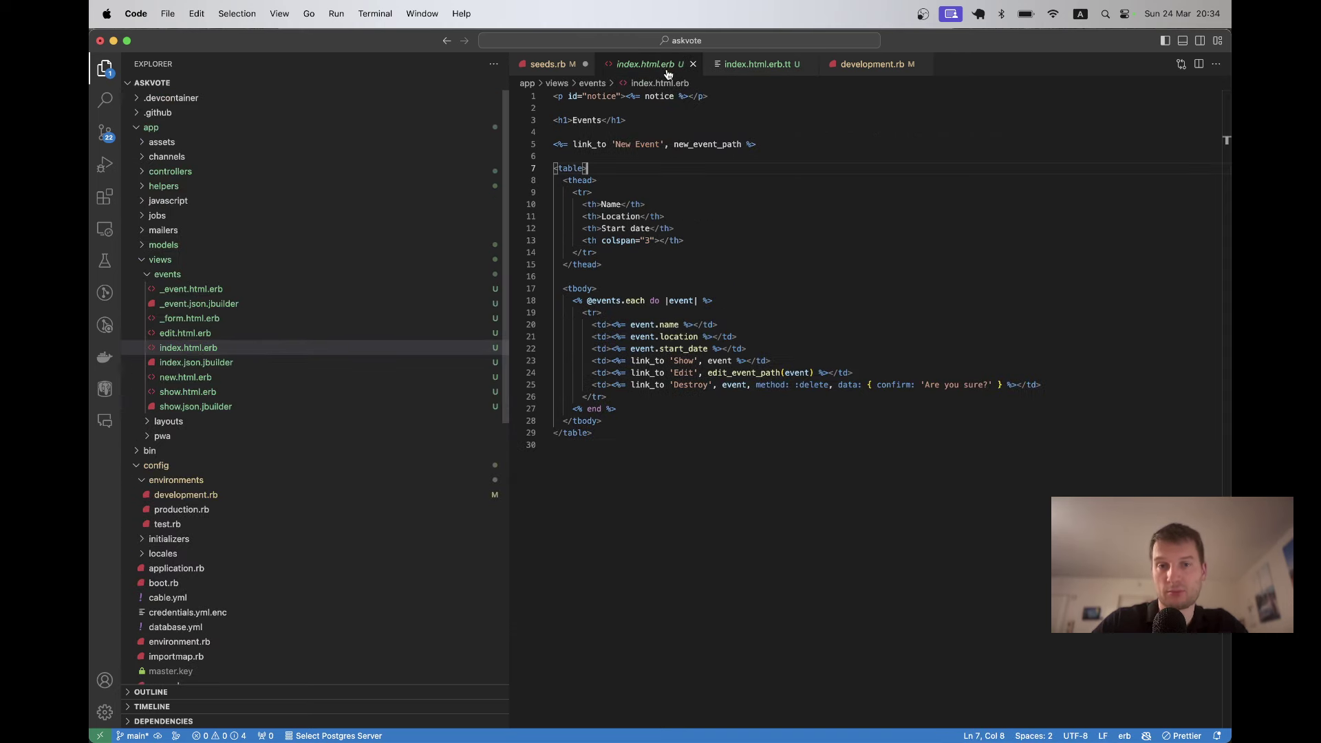
left_click(736, 200)
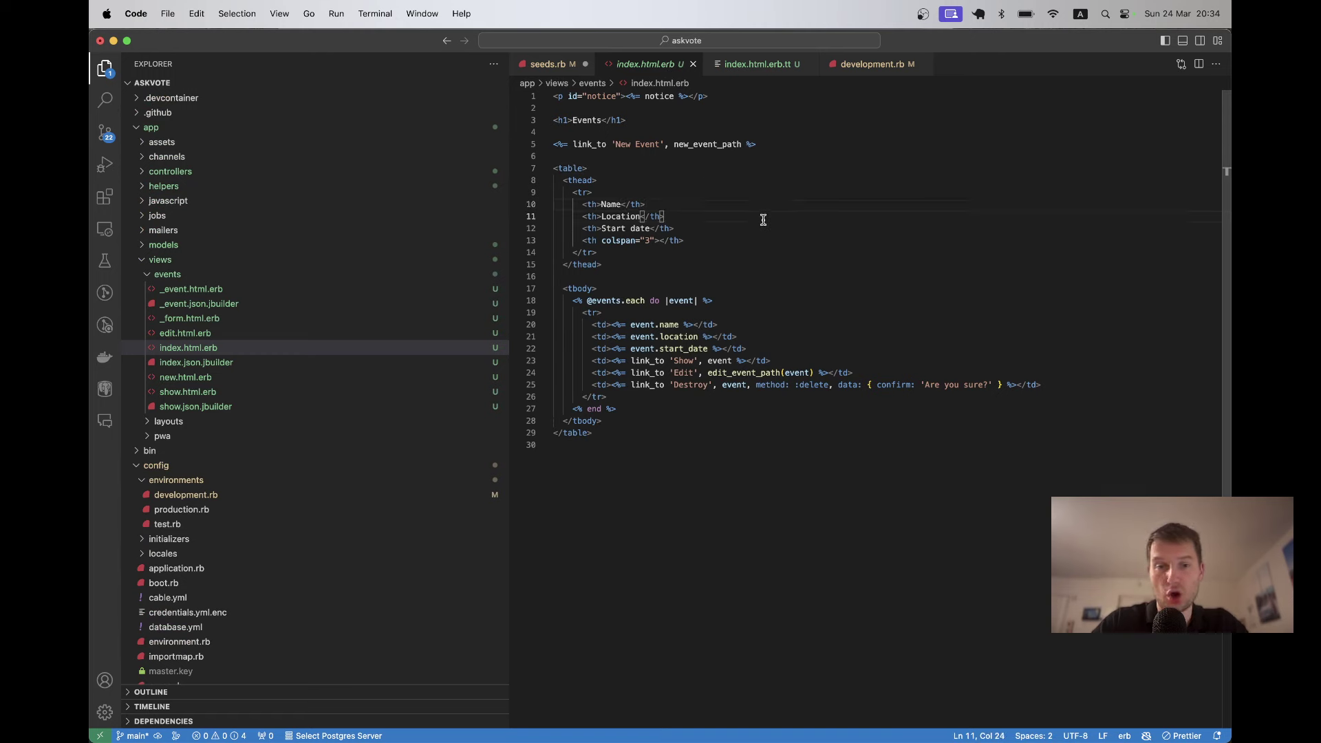
left_click(650, 385)
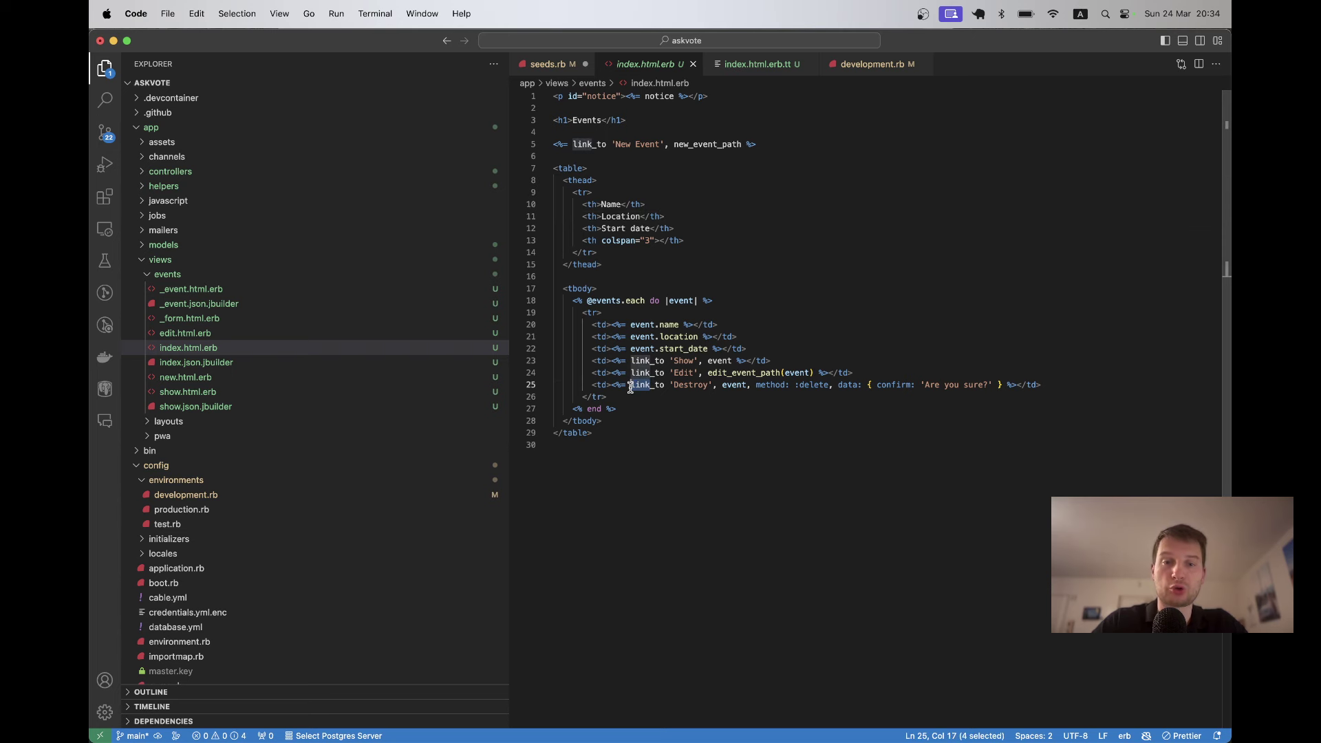
left_click_drag(651, 385, 630, 387)
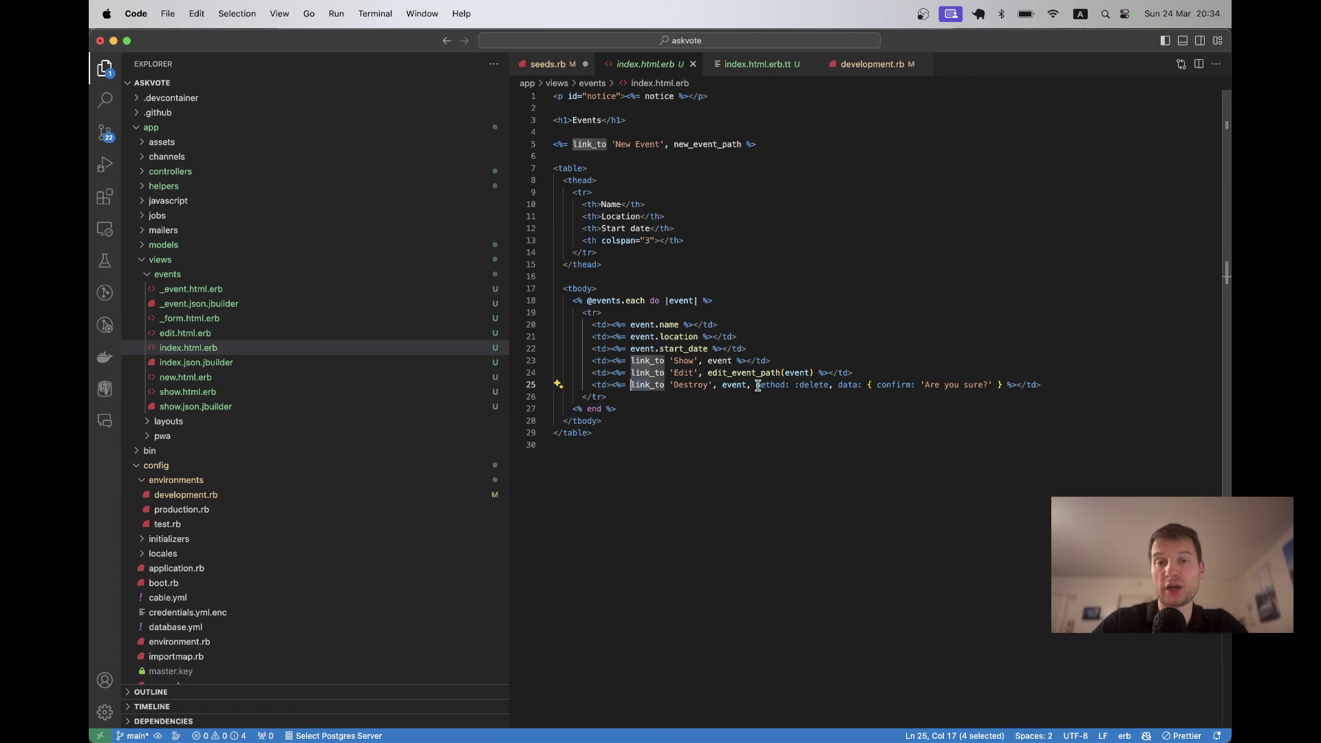
Change the template's Destroy call to button_to with turbo_confirm in index.html.erb.tt.
key("super+p")
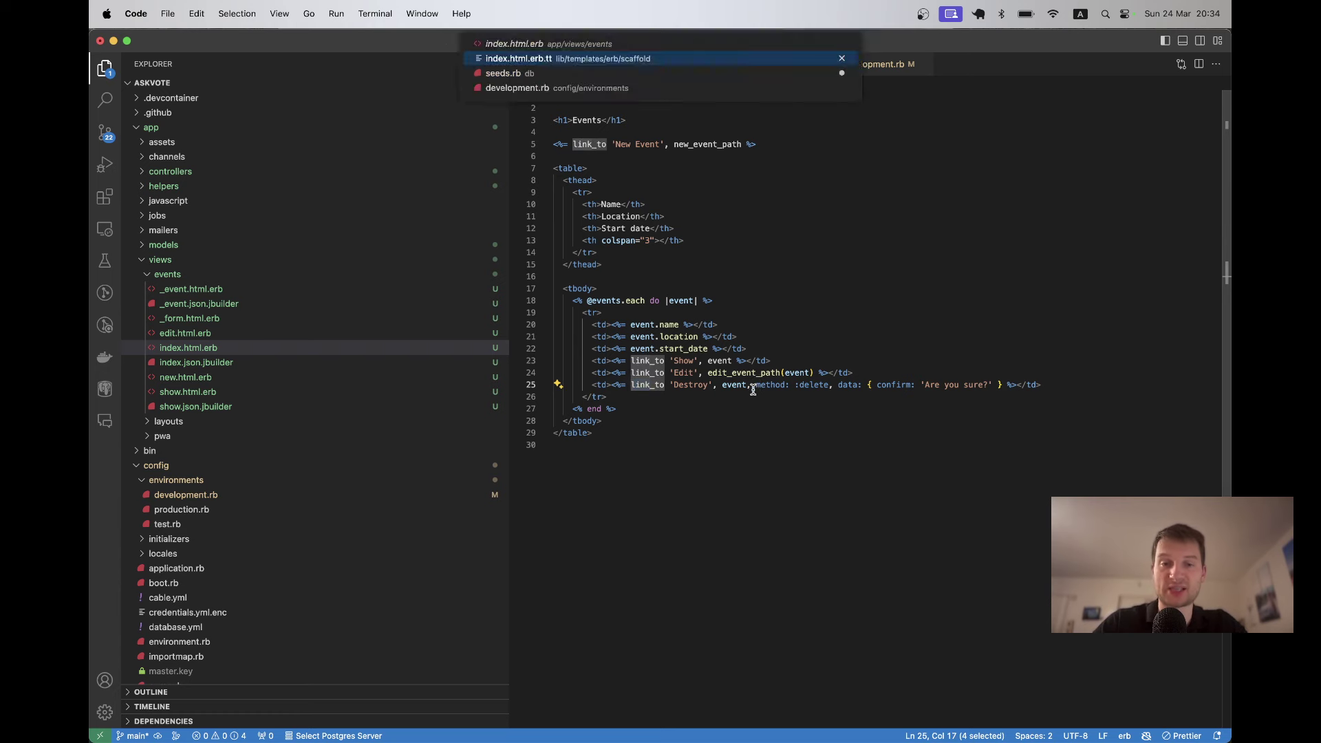
key("Return")
left_click_drag(653, 386, 635, 385)
key("BackSpace")
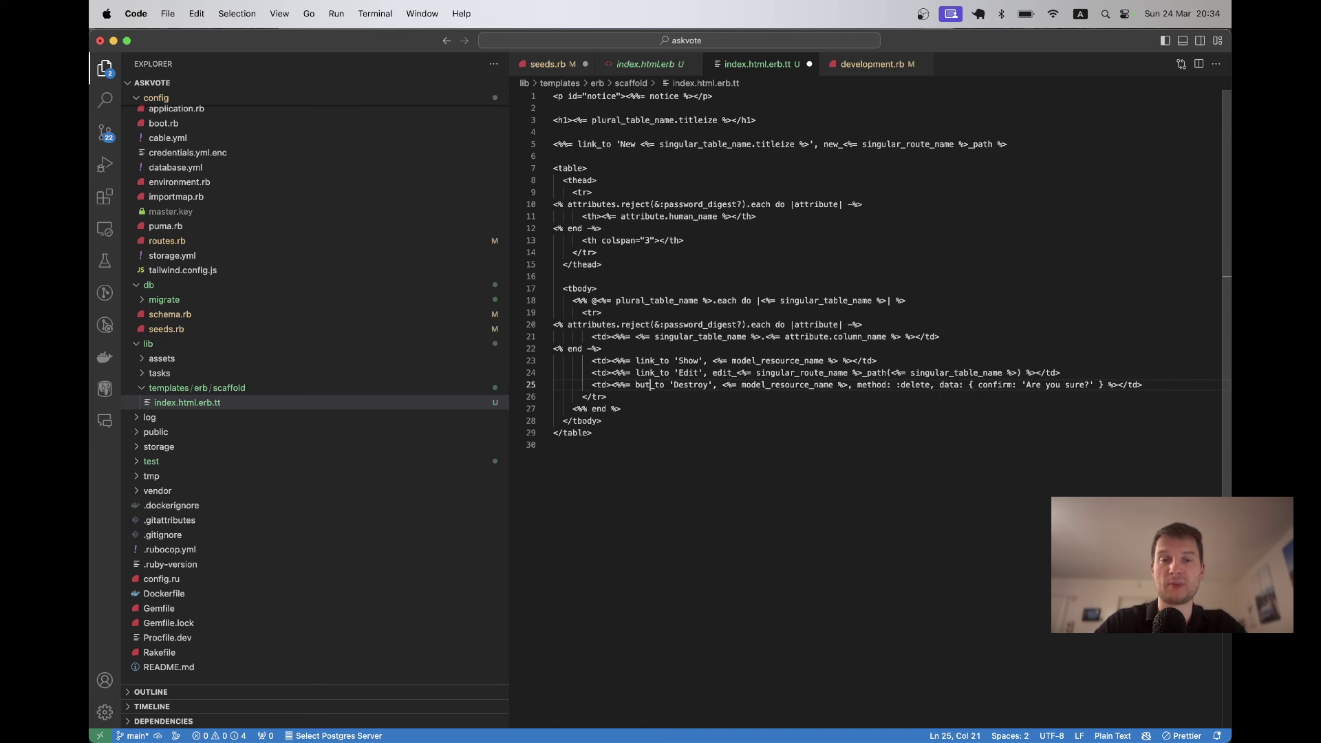
type("button")
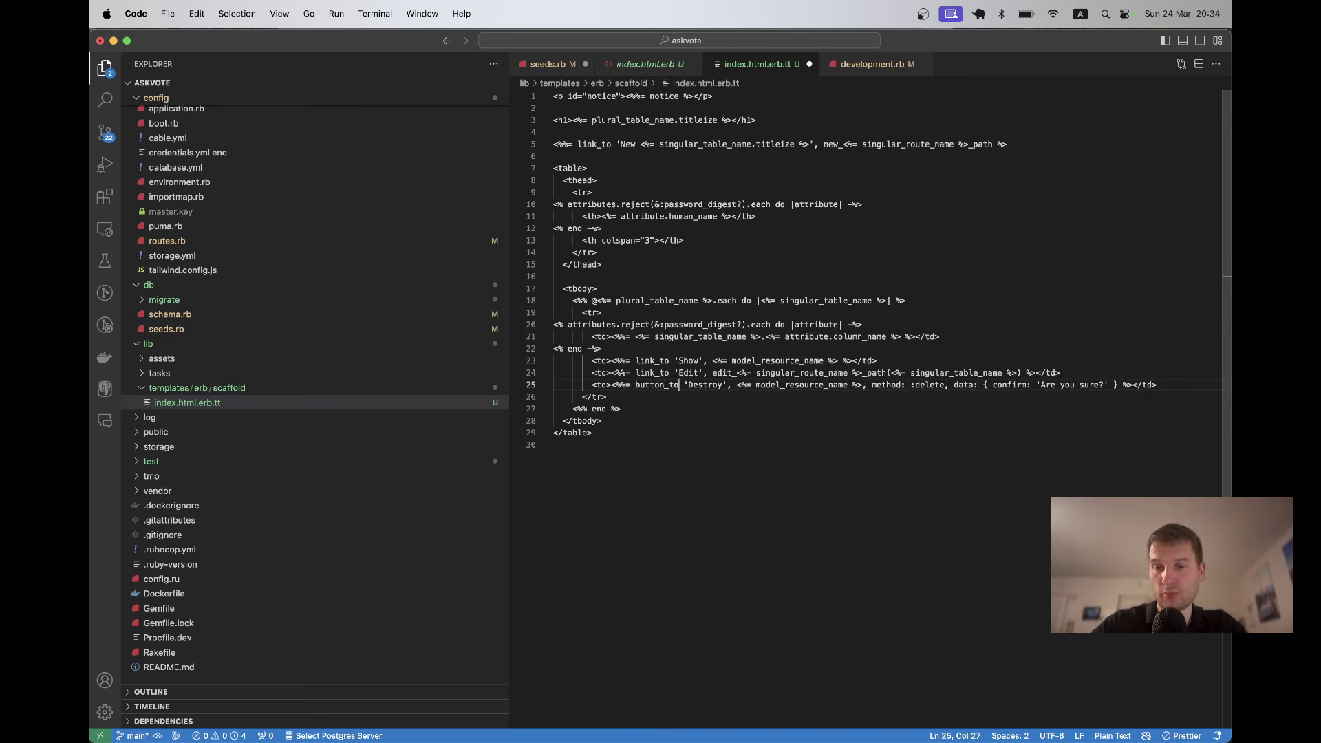
key("alt+Right")
key("alt+Right")
key("alt+Right")
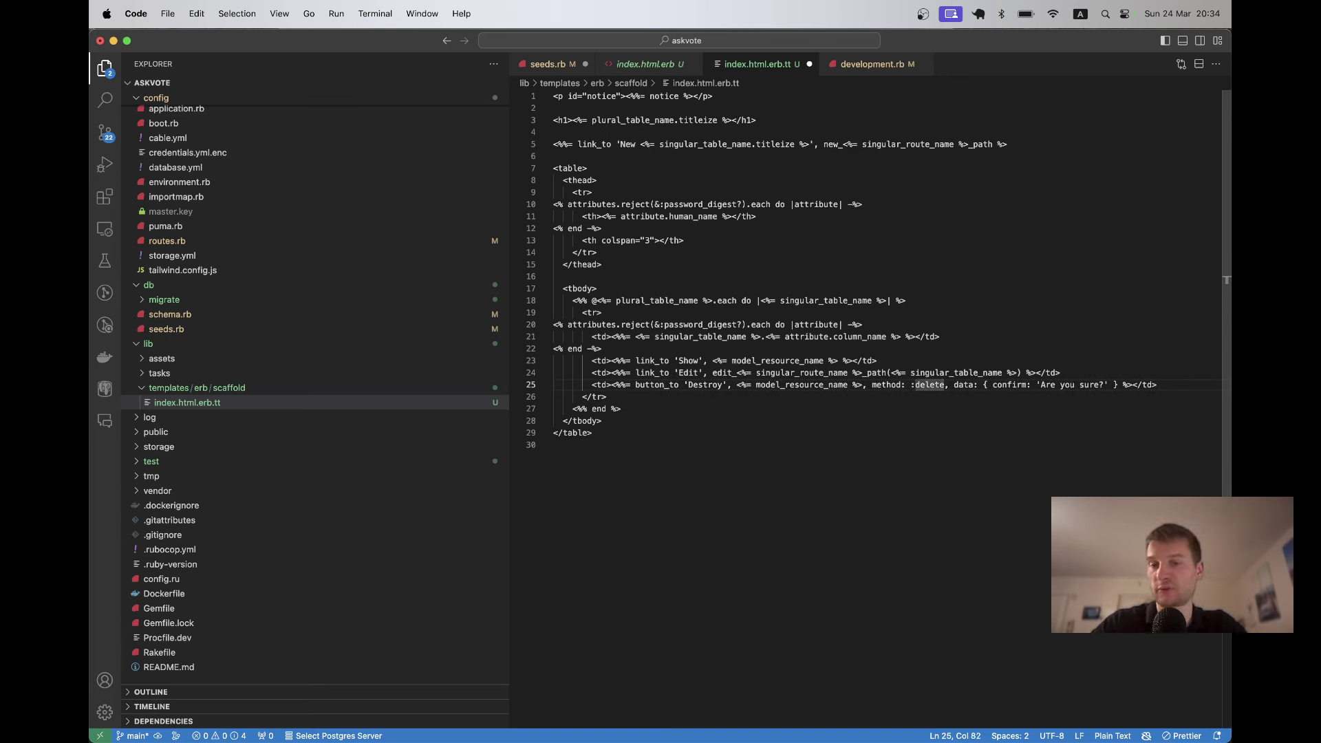
key("alt+Right")
type("t")
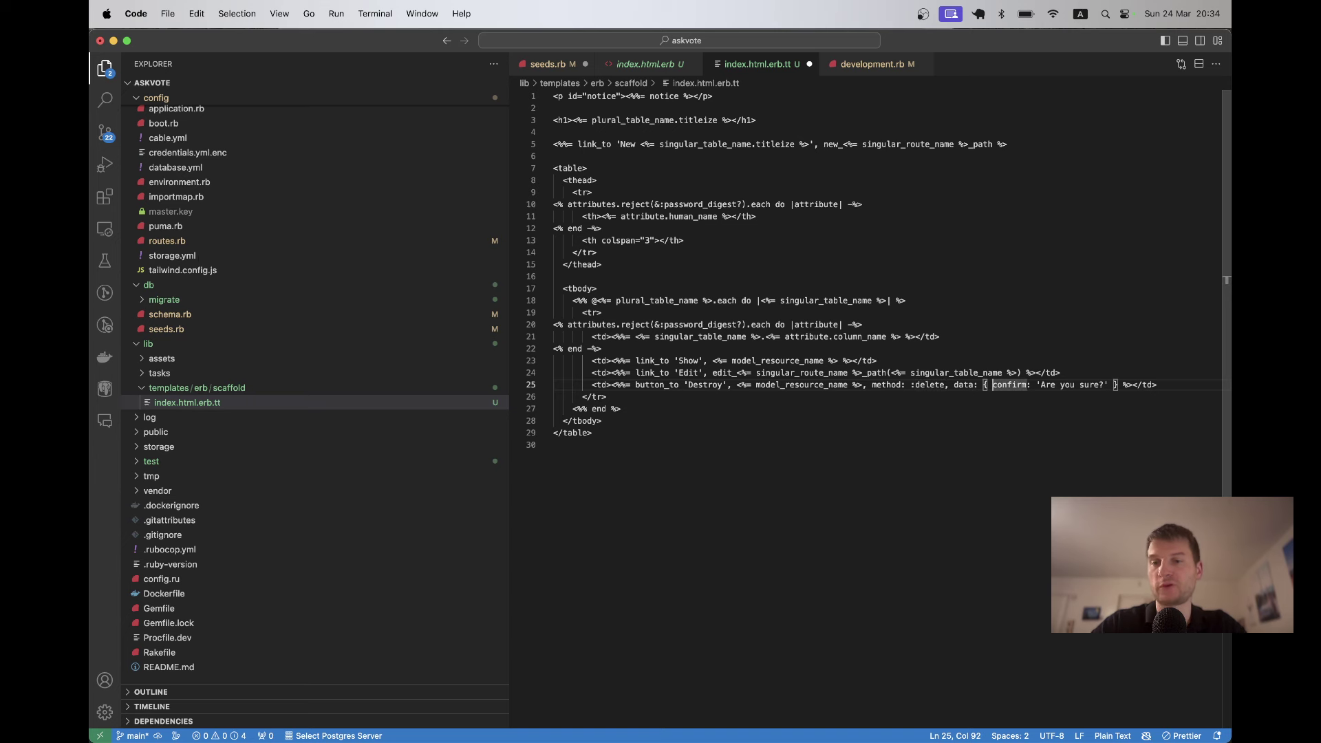
type("urbo_")
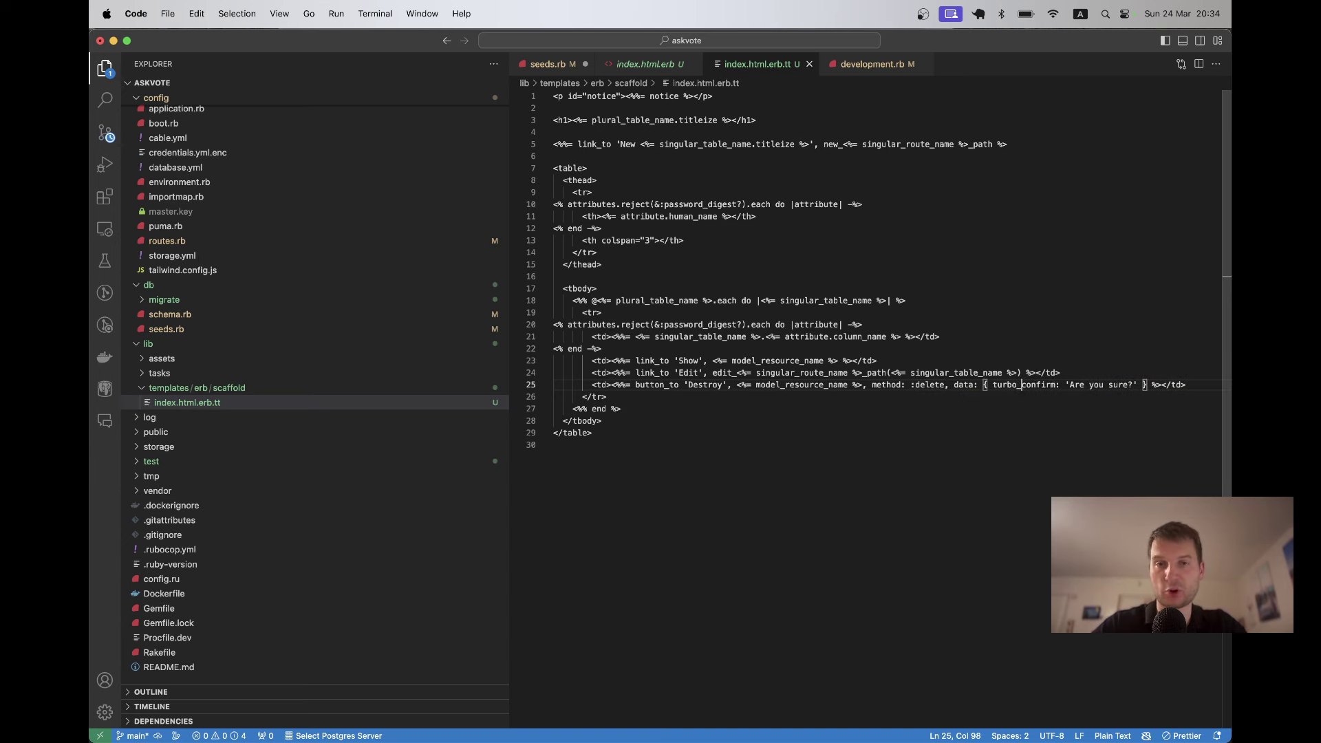
Rerun the erb scaffold generator in iTerm2, overwriting the events index view.
key("super+Tab")
key("Up")
key("Return")
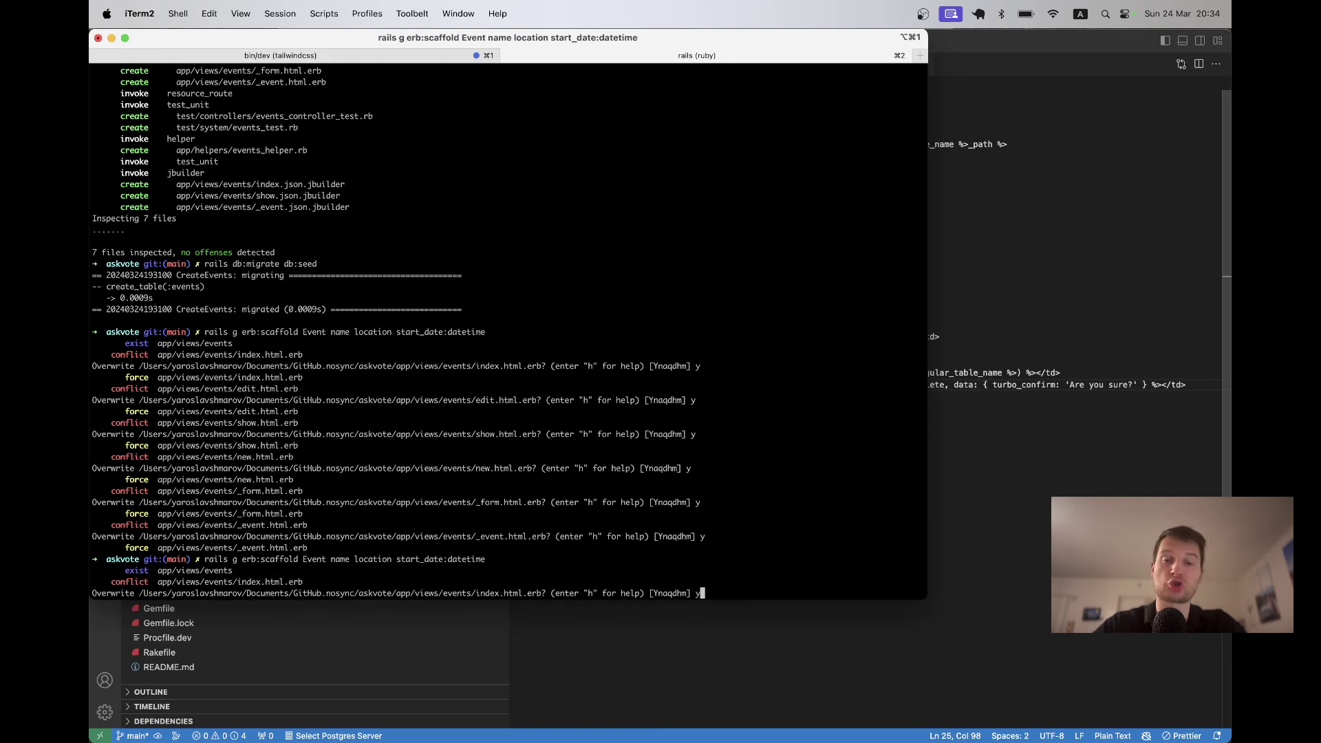
key("Return")
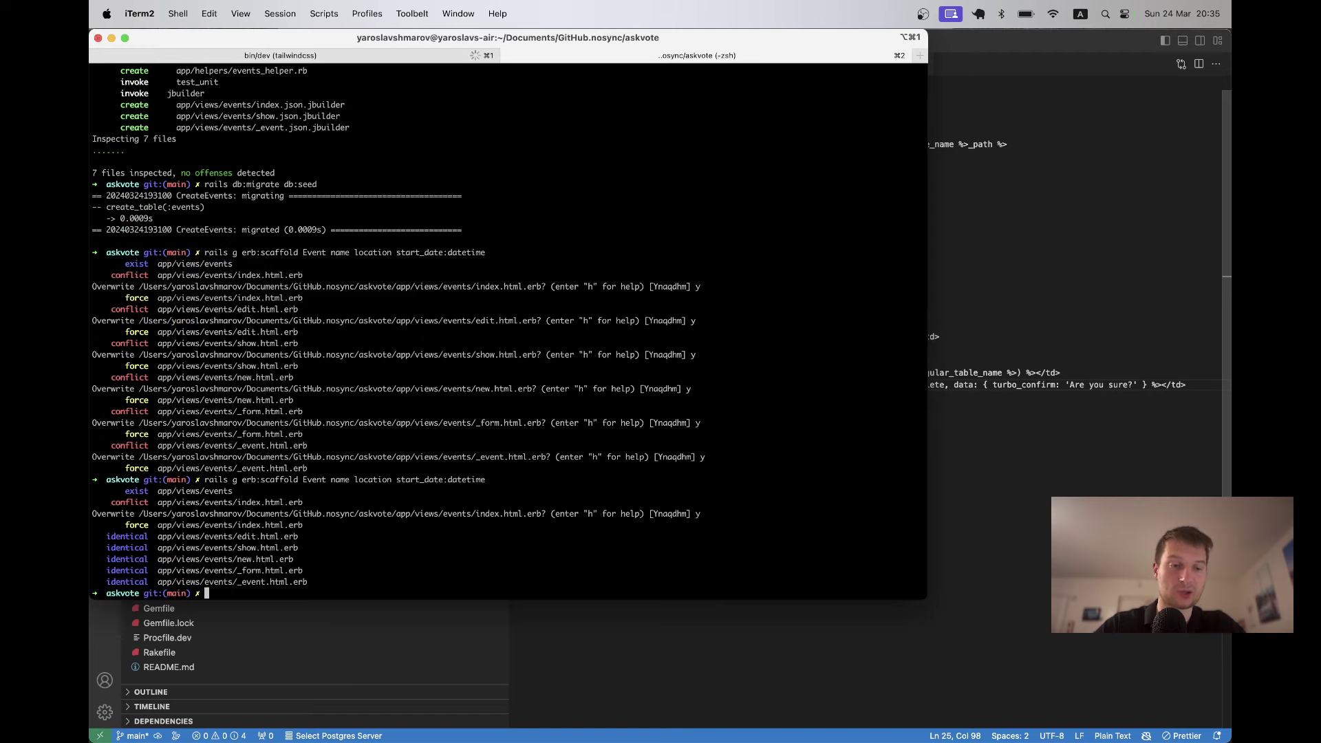
key("super+Tab")
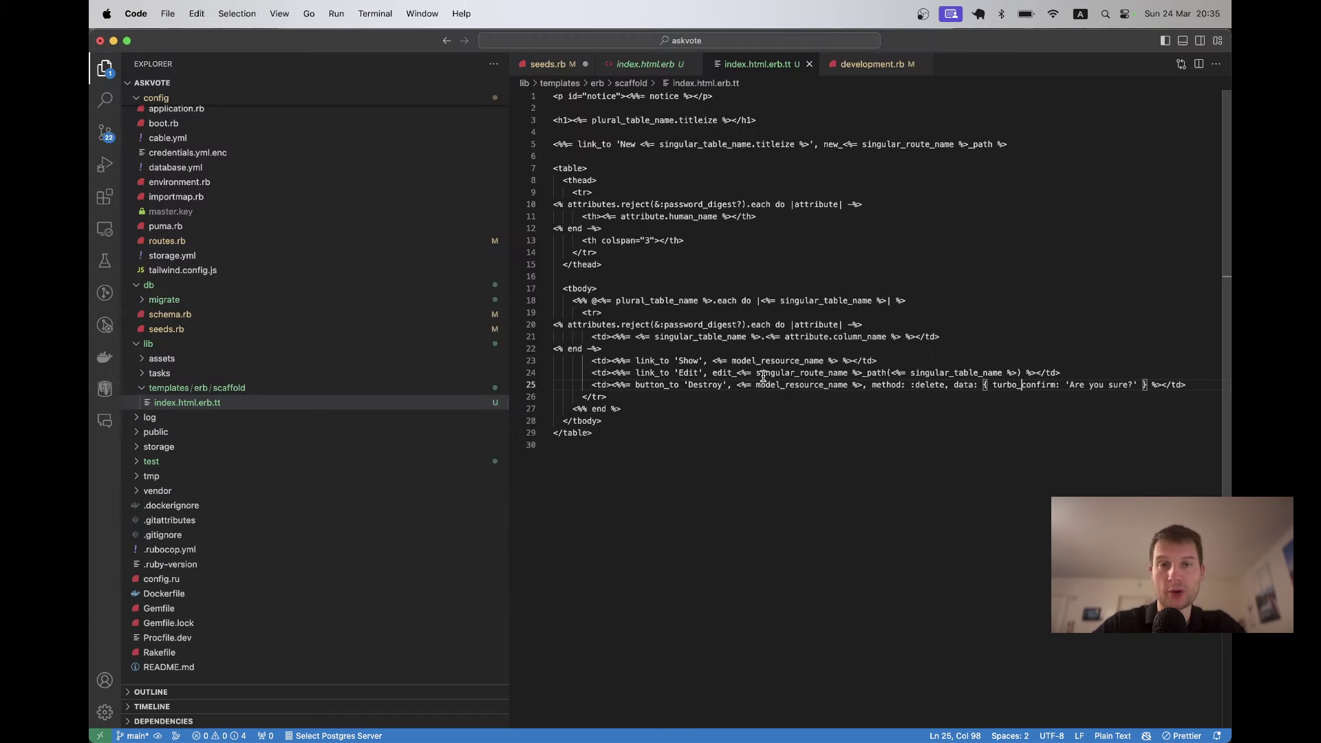
Reload localhost:3000/events in Safari to show the events table.
key("super+Tab")
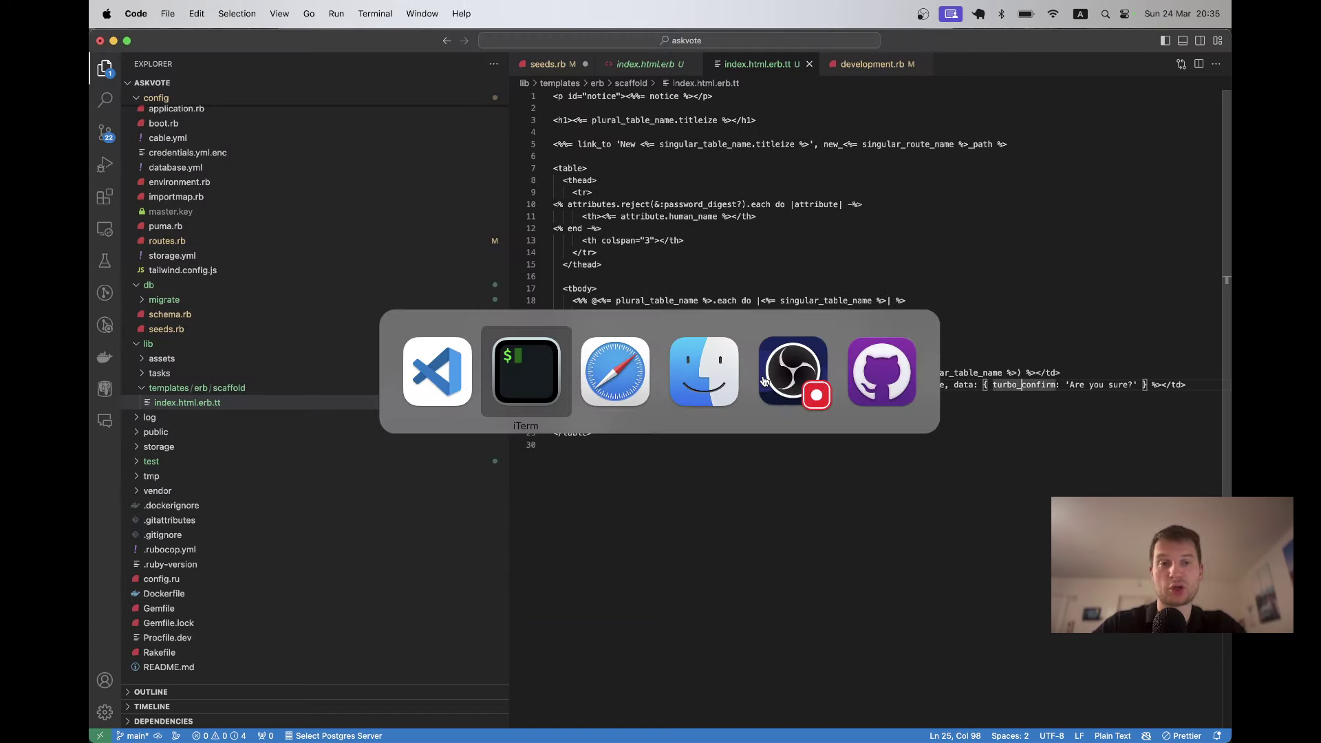
key("super+1")
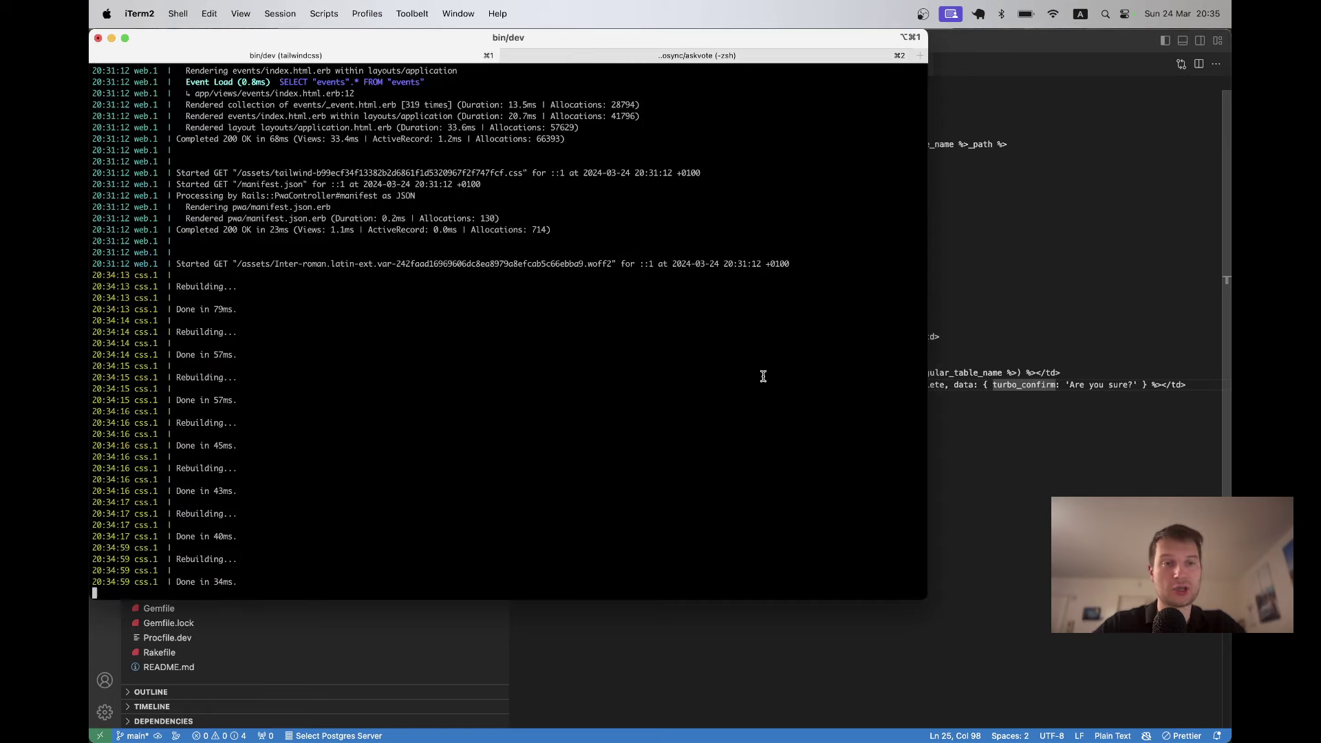
key("super+Tab")
key("super+Tab")
key("ctrl+Tab")
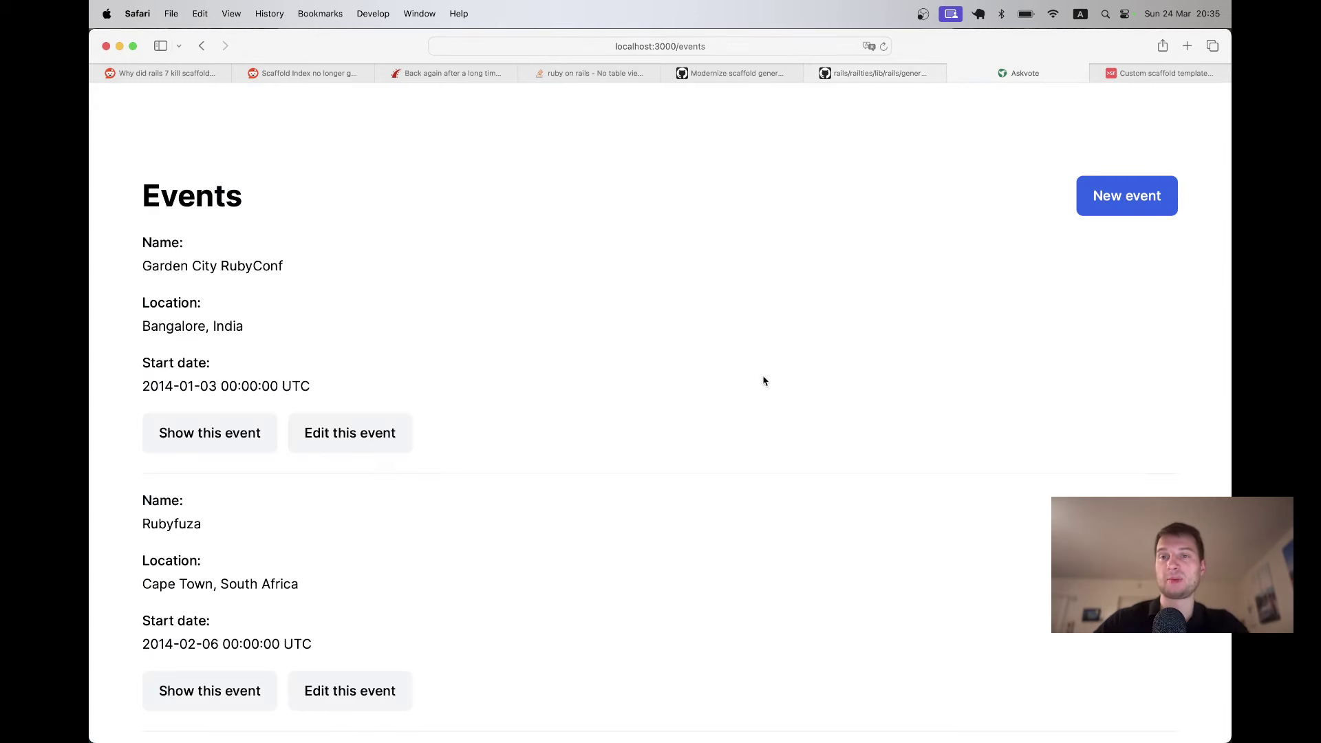
key("super+r")
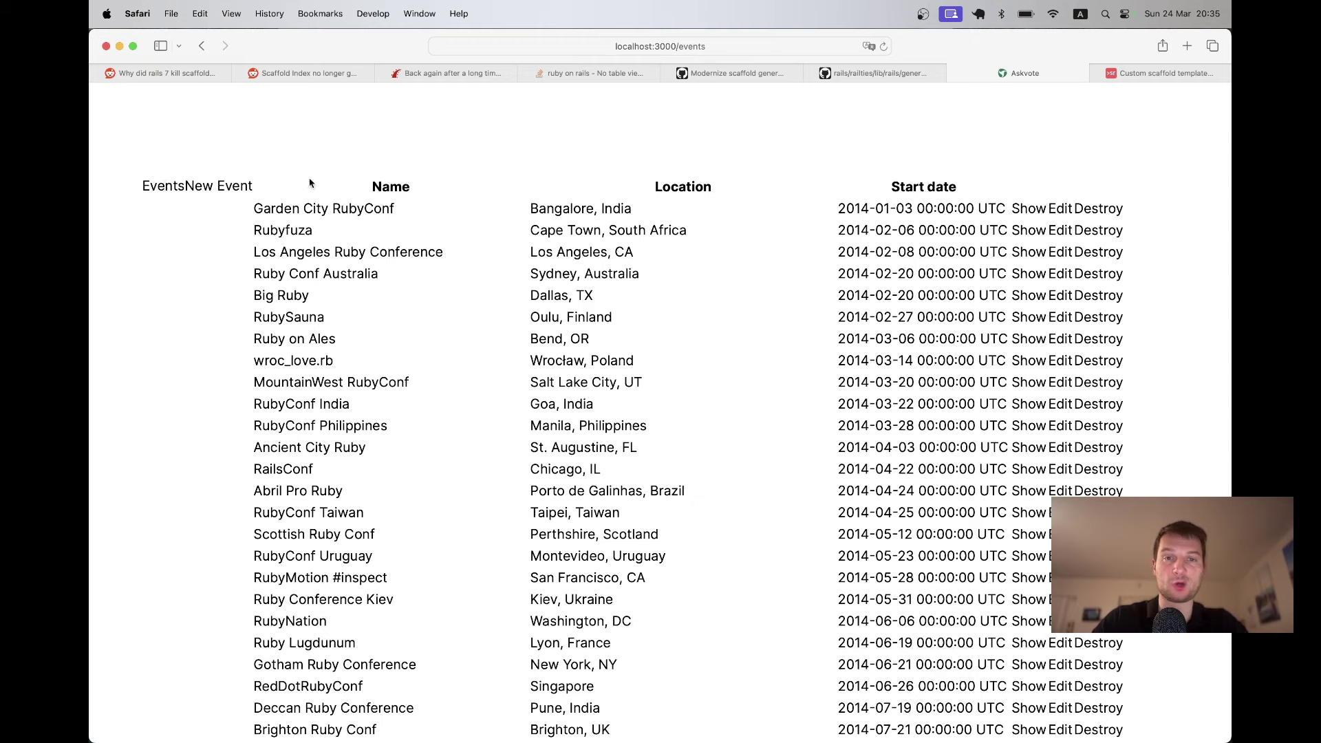
left_click_drag(334, 210, 309, 541)
left_click(826, 411)
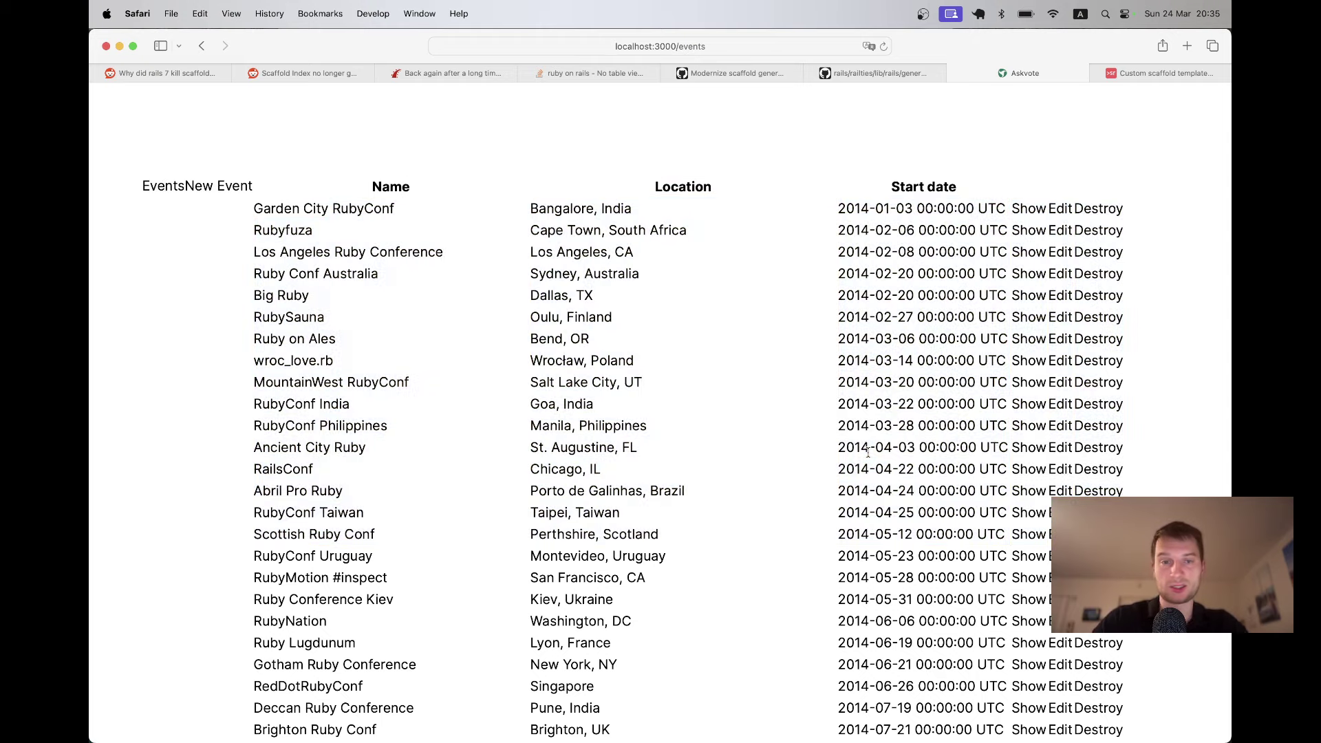
scroll(797, 407, "down", 3)
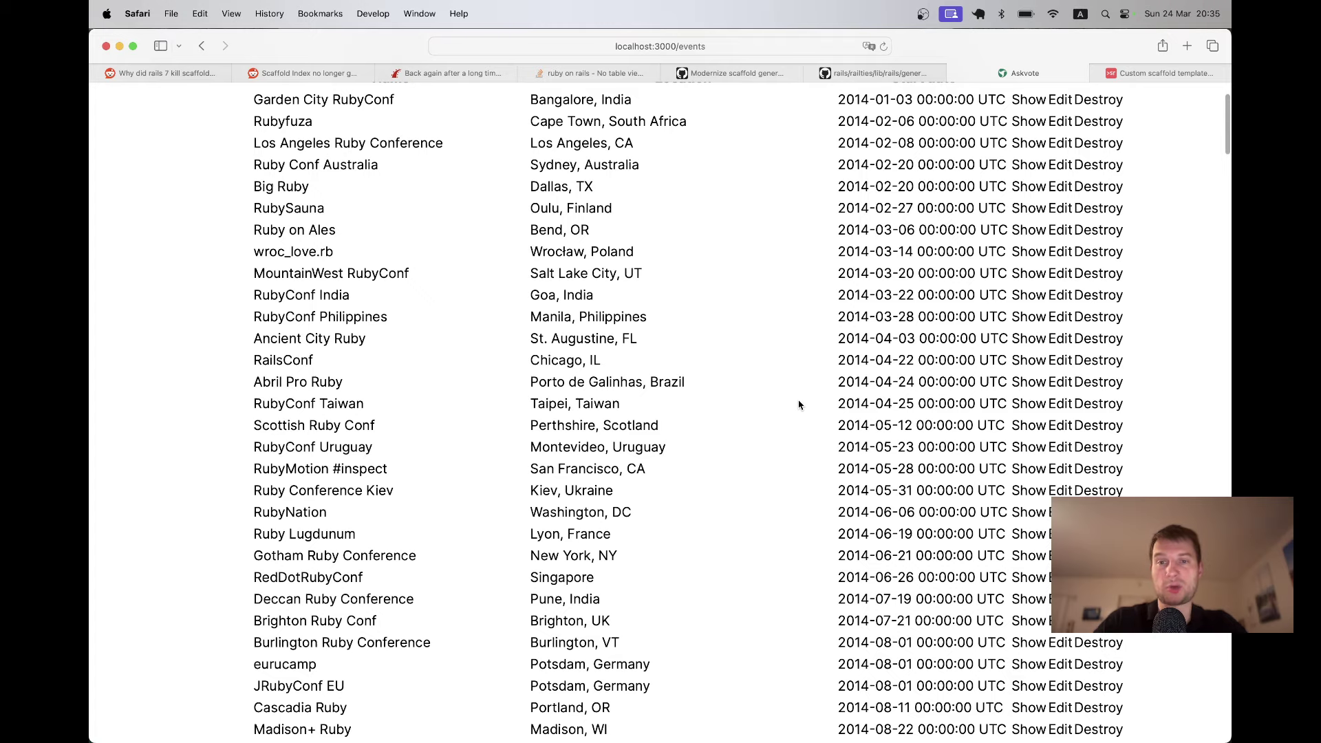
scroll(800, 404, "up", 3)
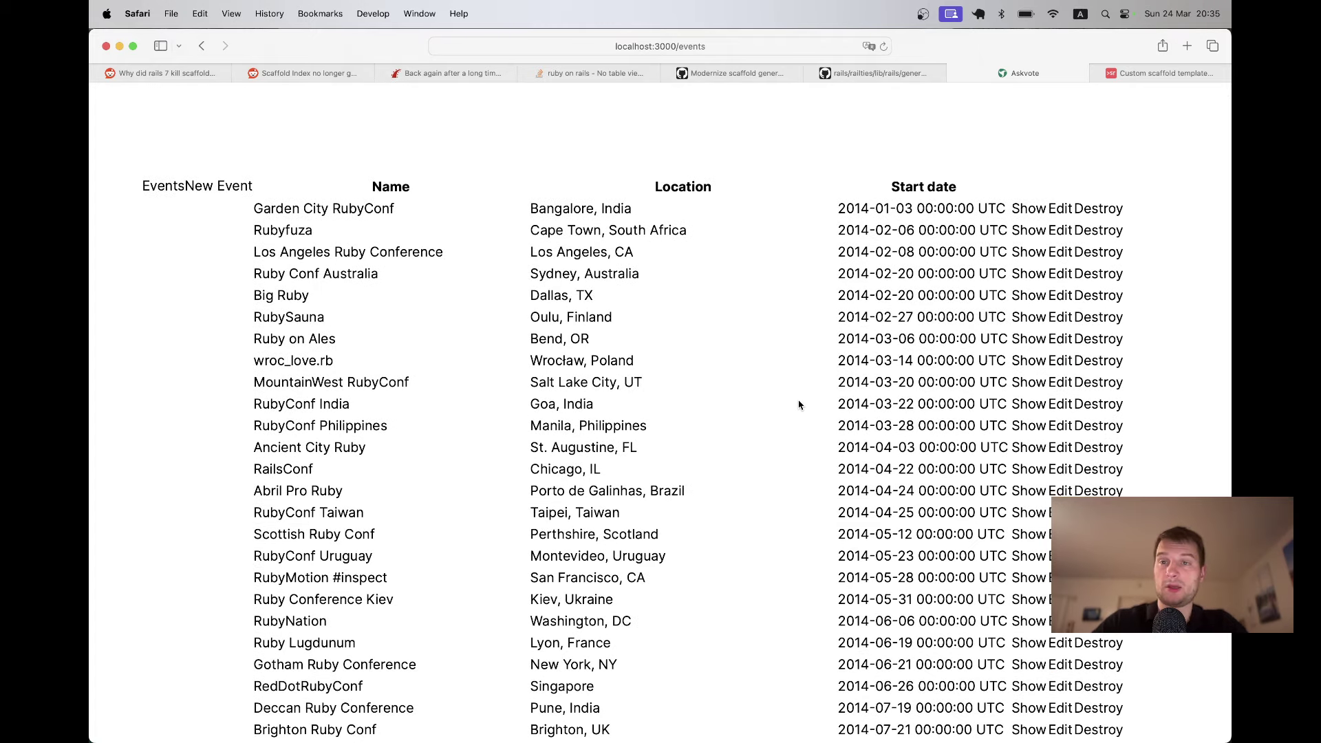
Destroy the Garden City RubyConf event and confirm the deletion.
left_click(1099, 209)
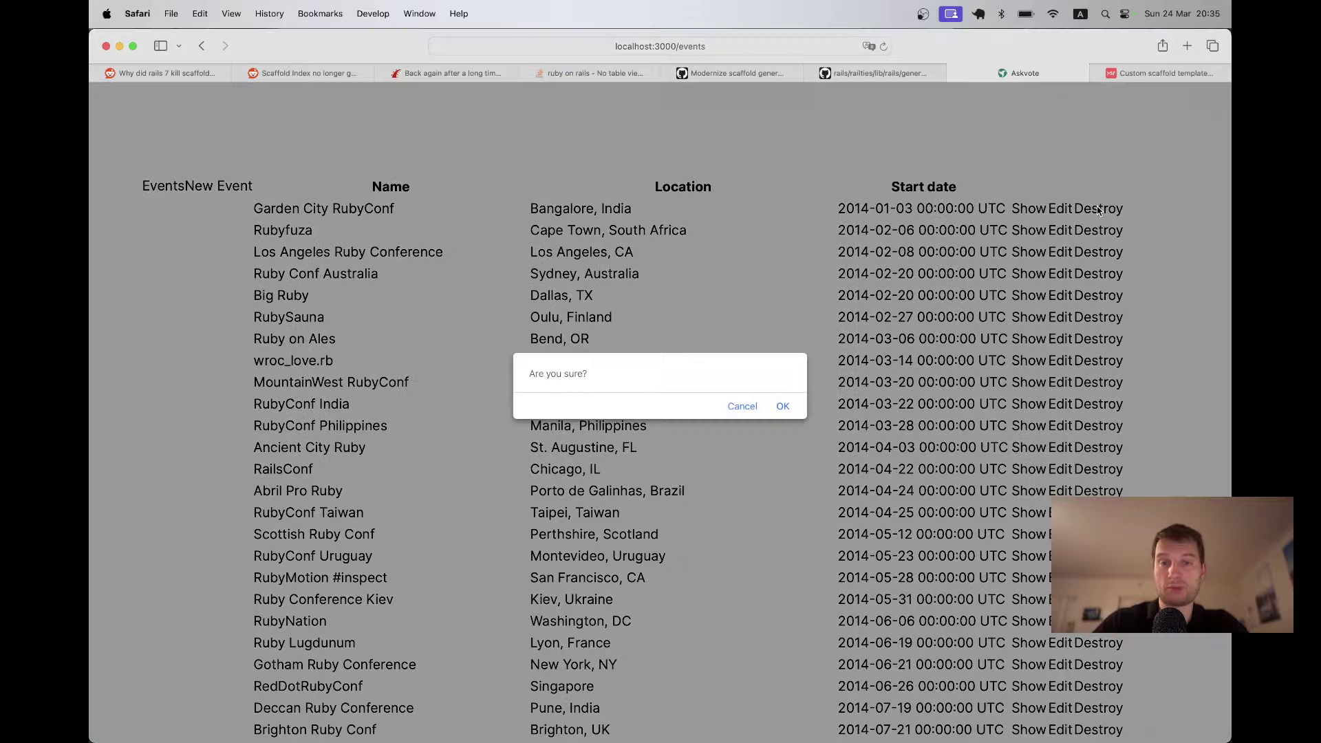
left_click(784, 409)
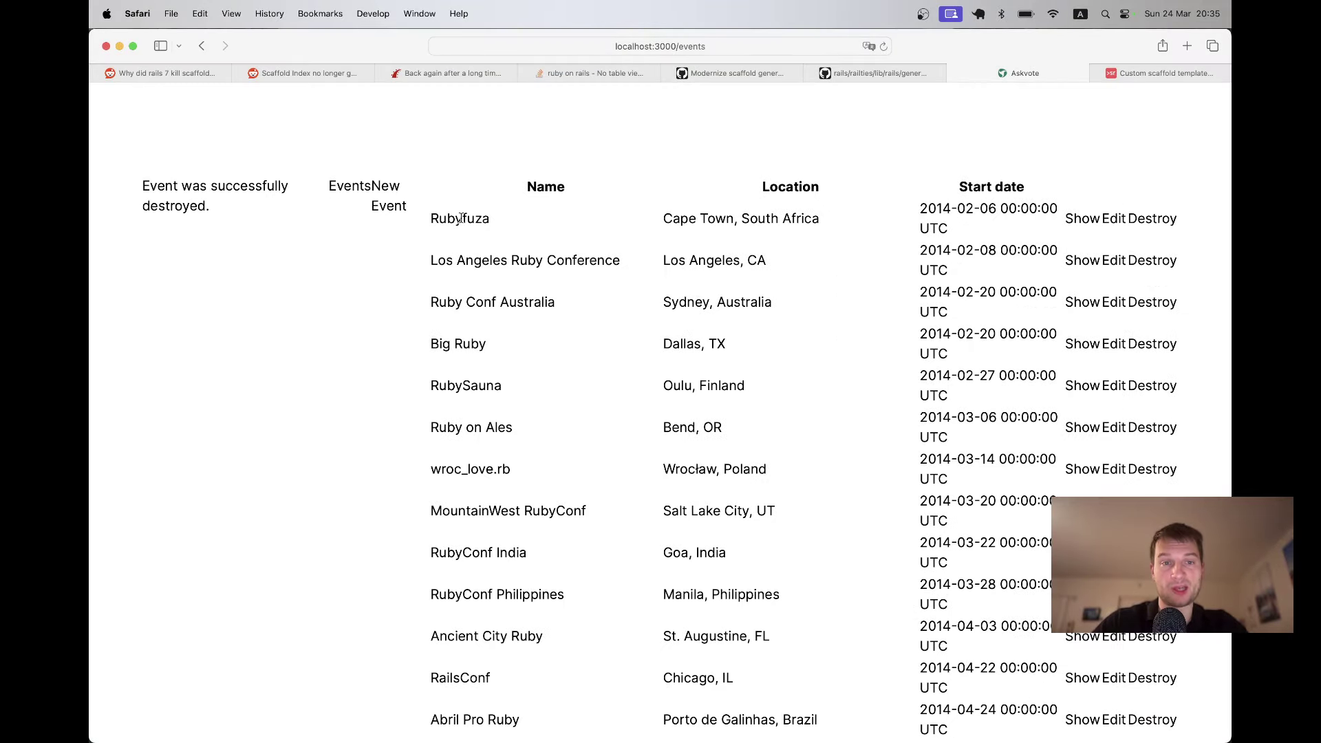
left_click_drag(461, 218, 712, 343)
left_click_drag(142, 180, 1186, 210)
Add flex-col after flex on the main tag in application.html.erb and save.
left_click(592, 161)
key("super+Tab")
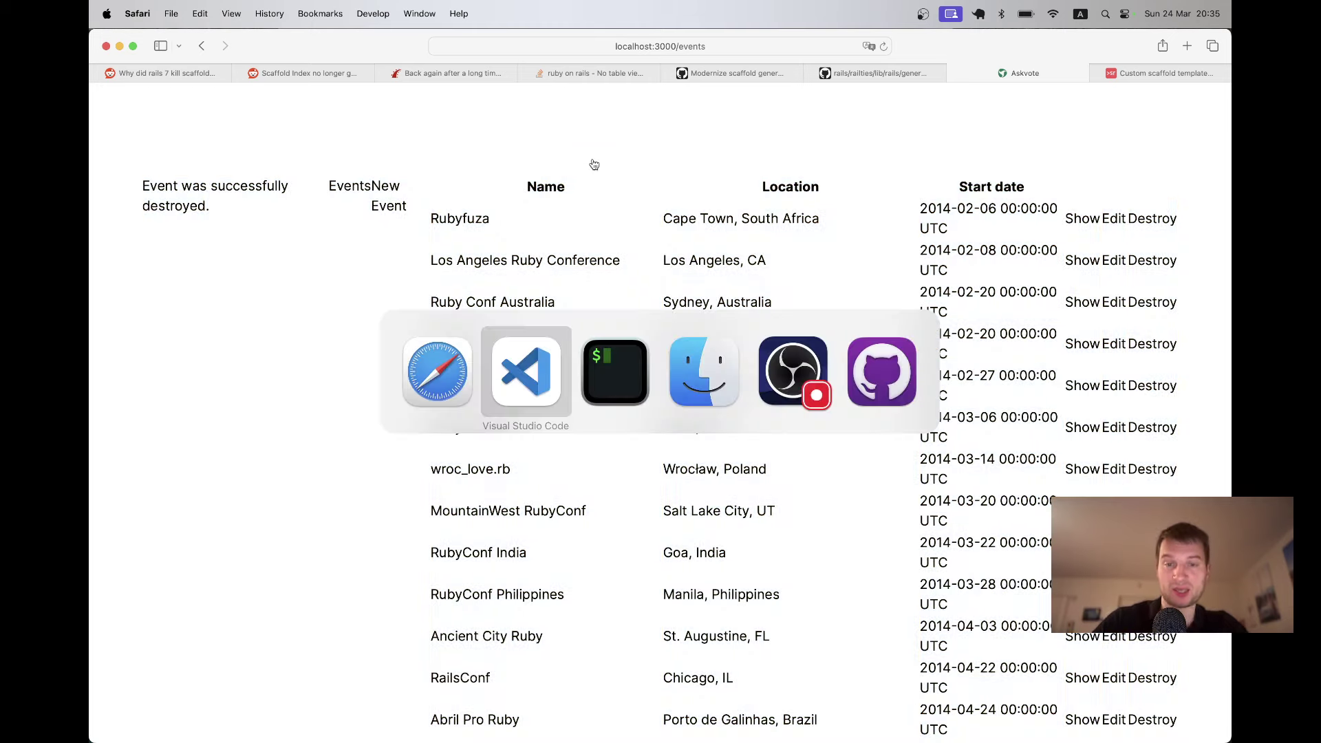
key("super+p")
type("tin")
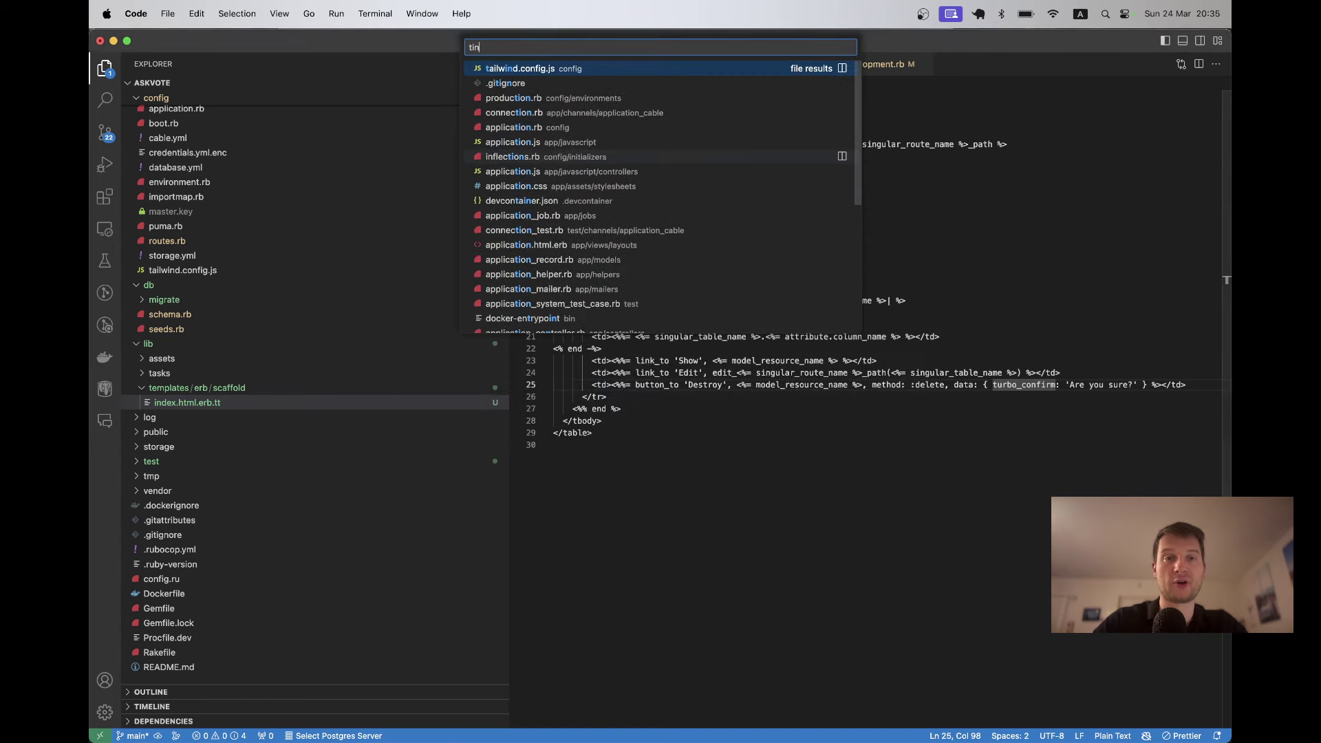
type("application")
key("Return")
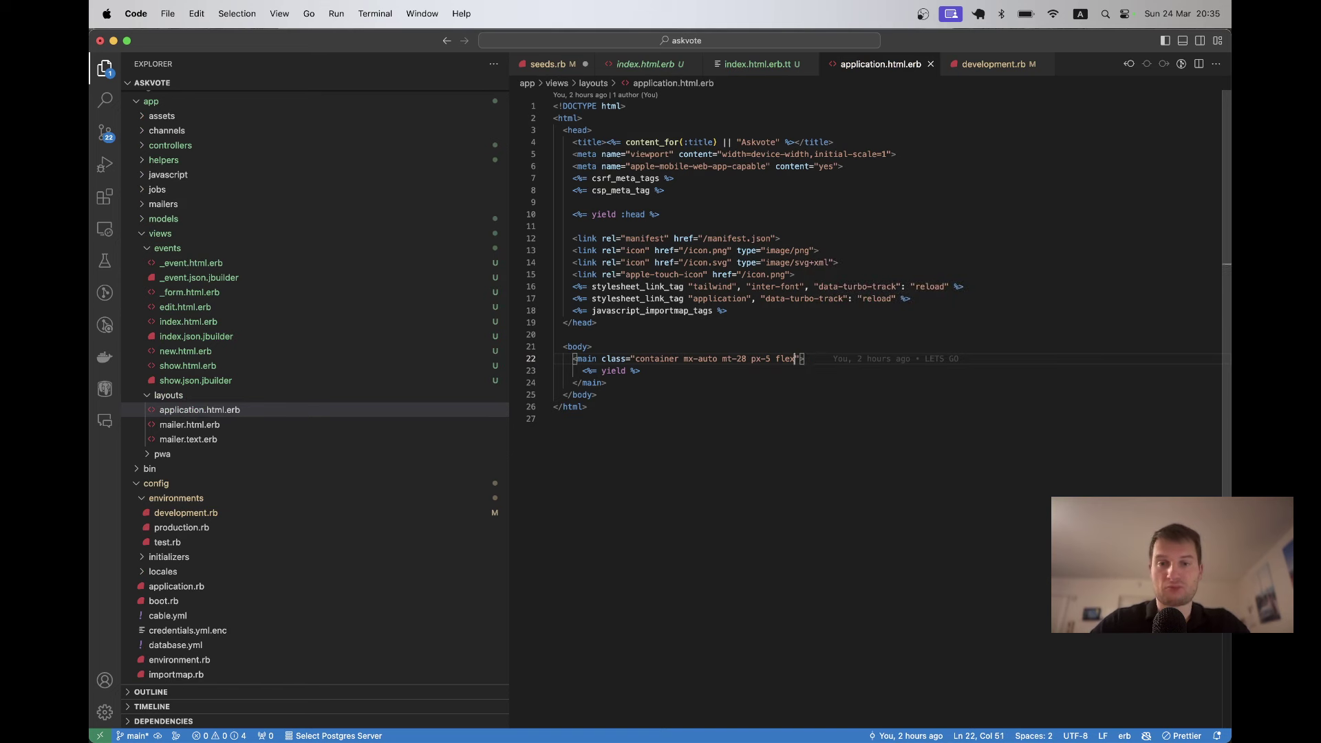
key("Left")
key("Left")
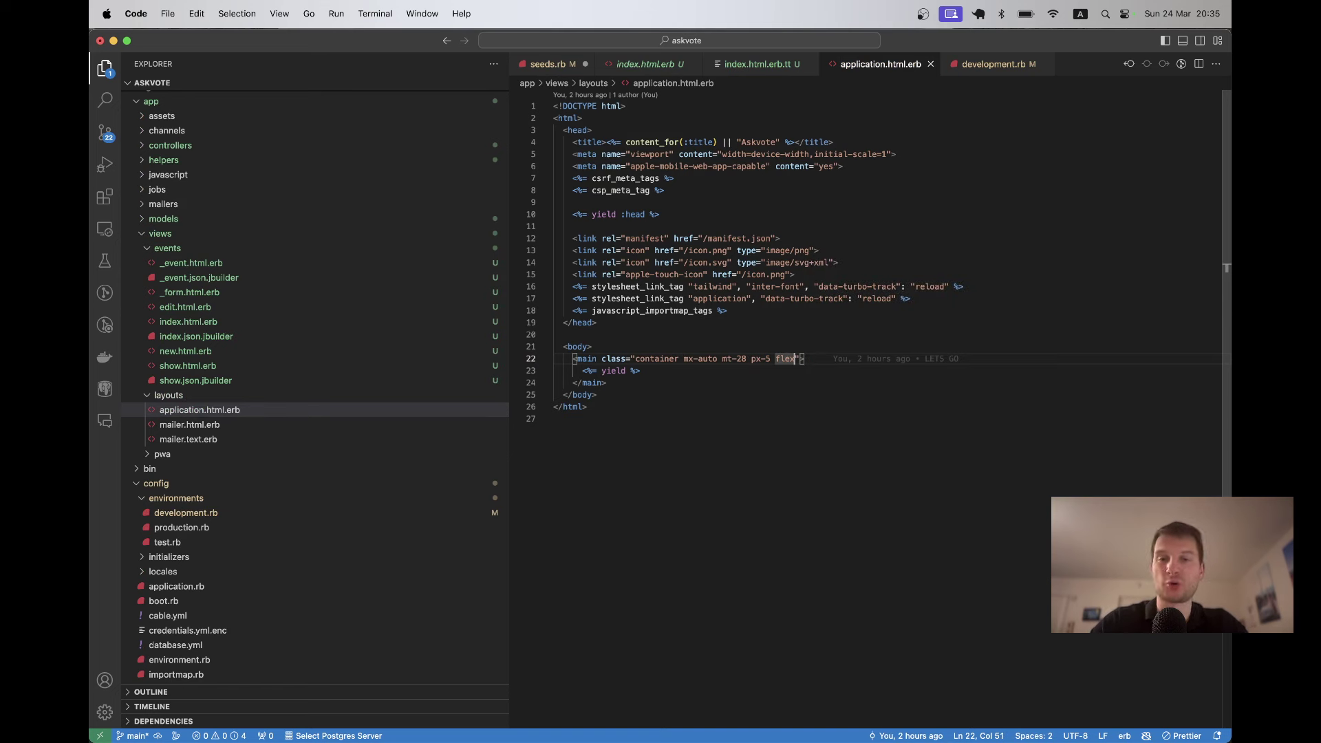
type("flex-col")
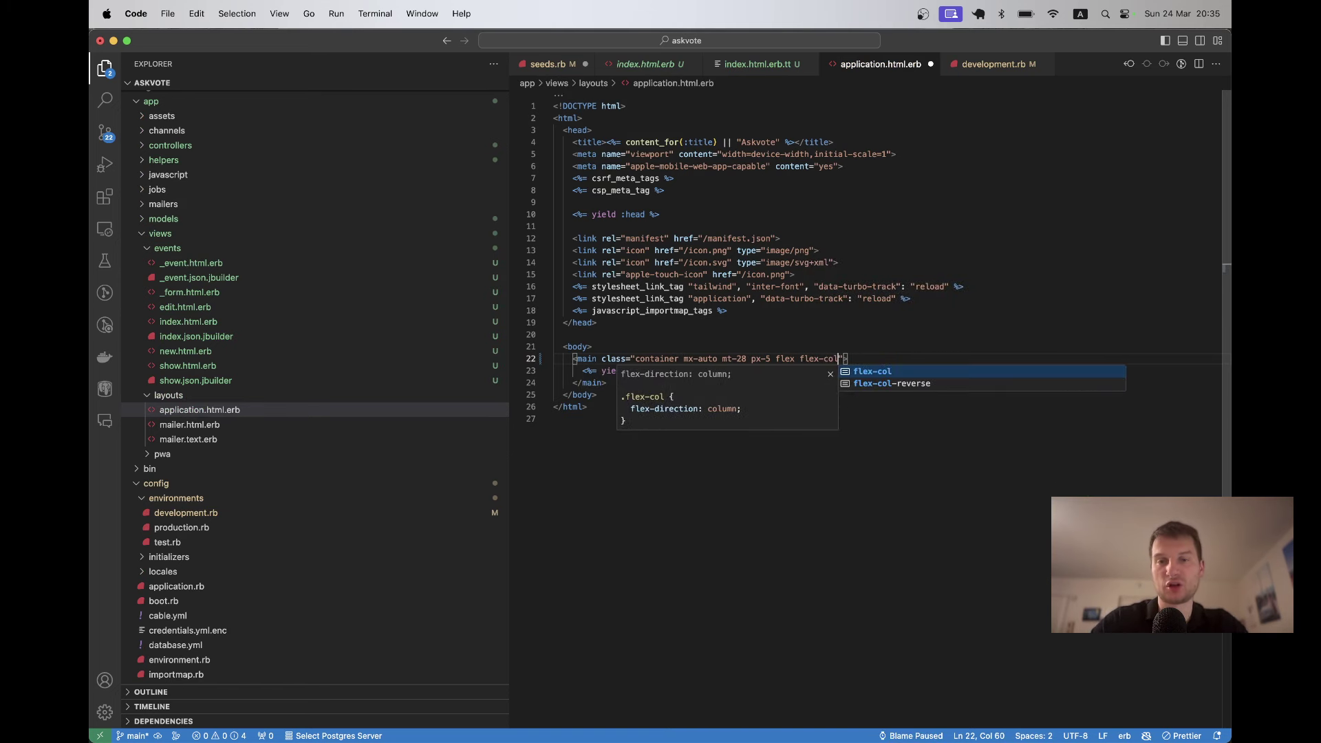
key("super+s")
Reload Safari and destroy the Rubyfuza and Los Angeles Ruby Conference events.
key("super+Tab")
key("super+r")
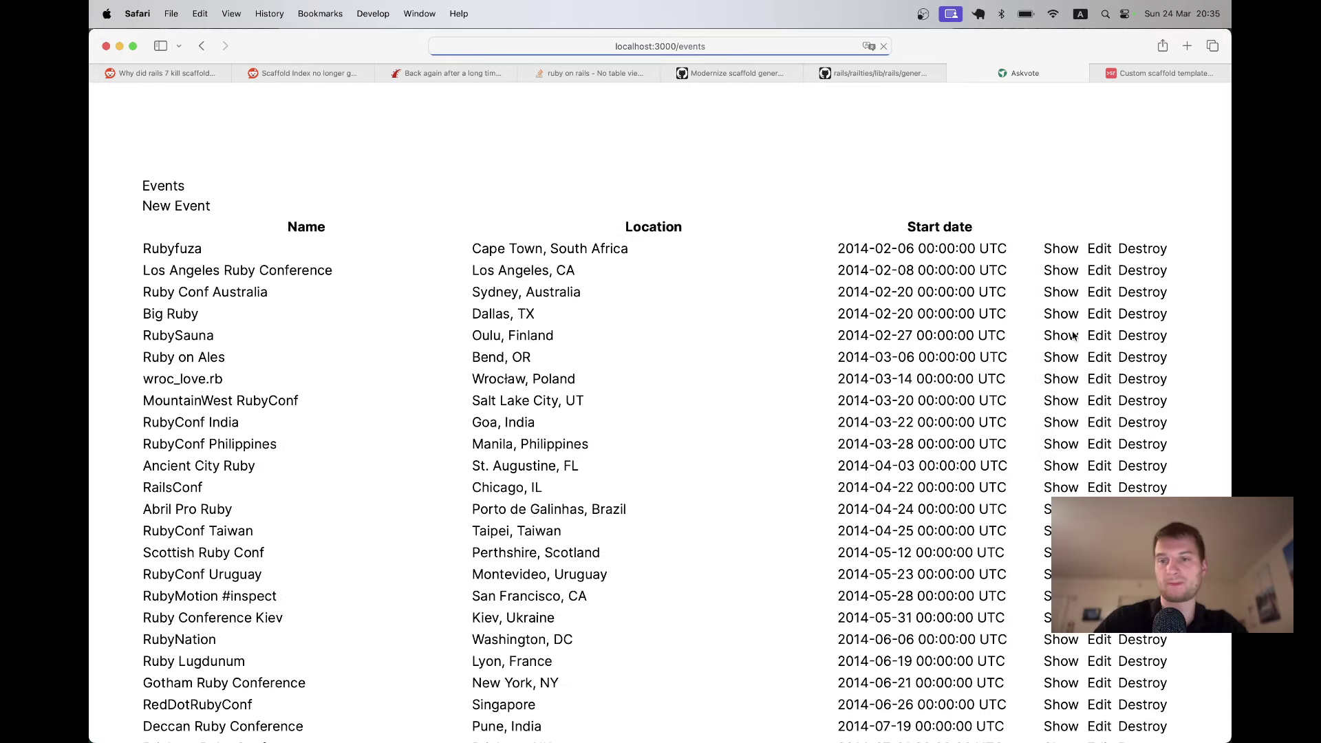
left_click(1145, 252)
key("Return")
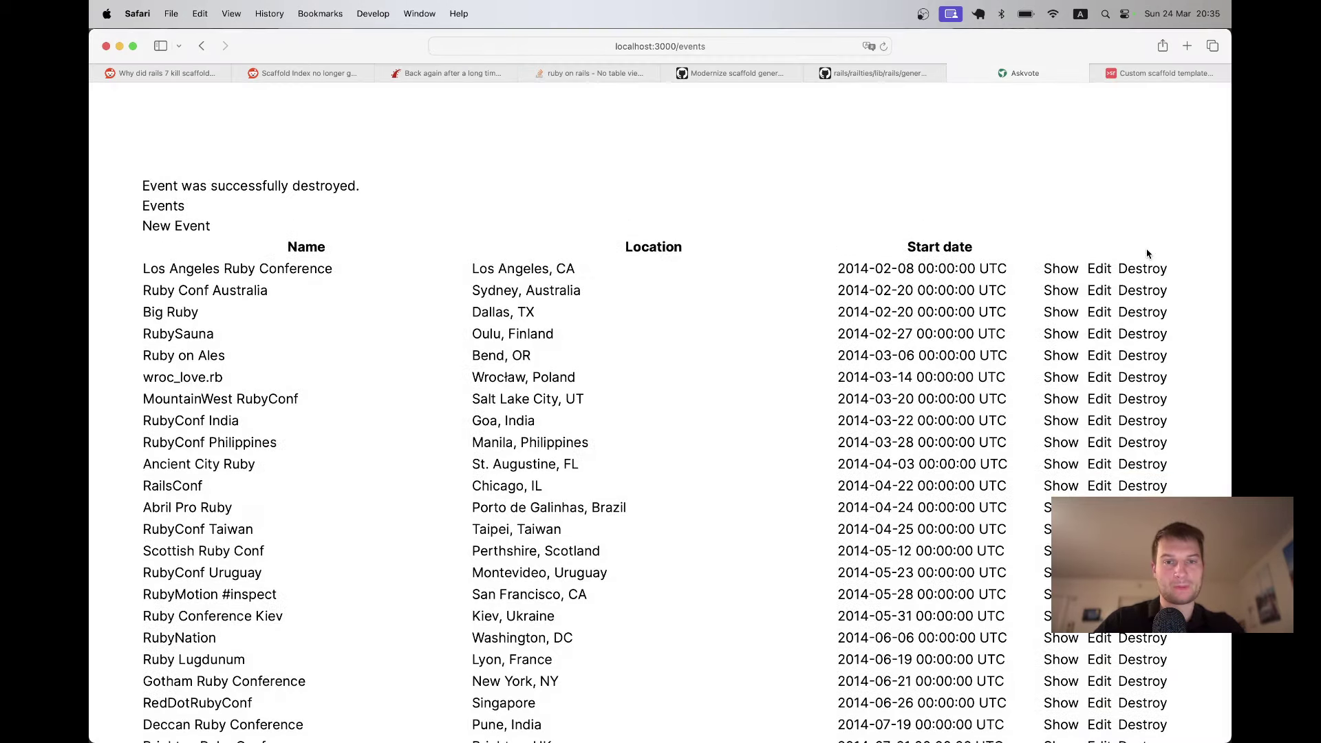
left_click(1145, 267)
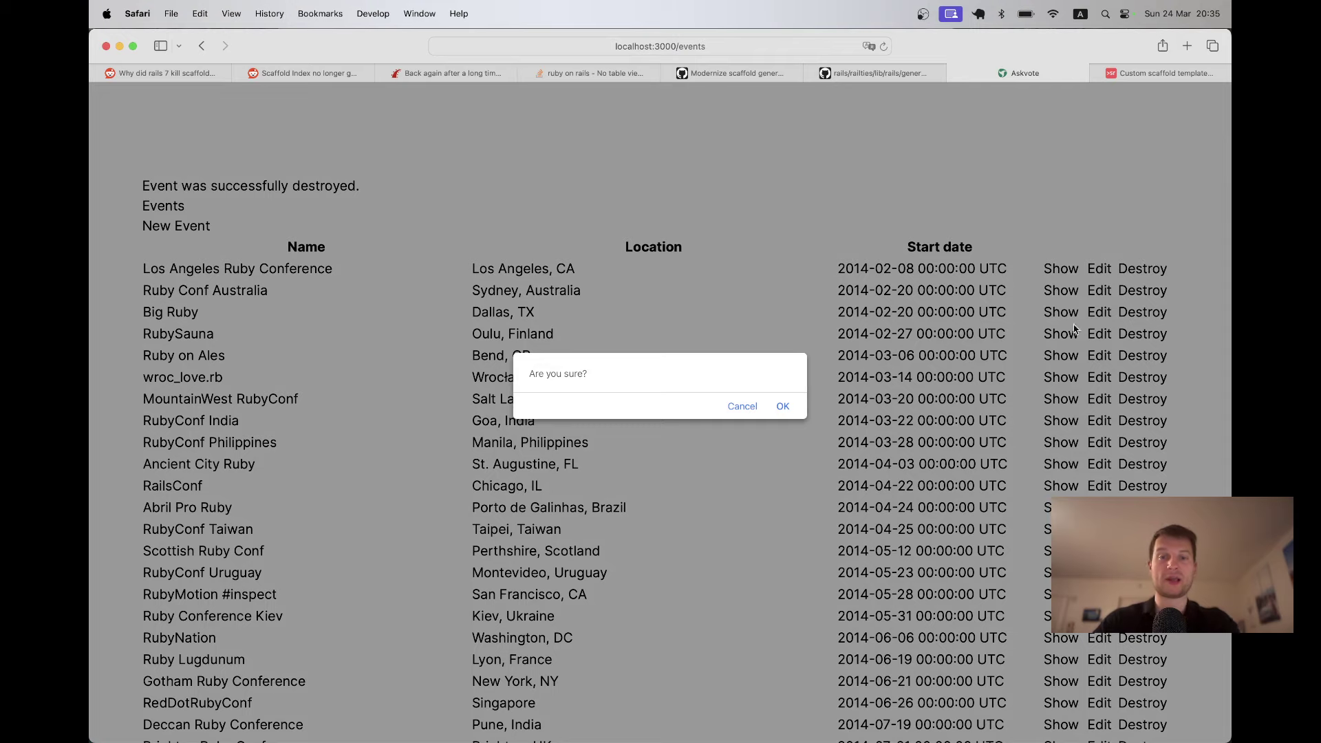
left_click(779, 407)
Review the index.html.erb.tt markup and generated events index, then view Safari's events table.
key("super+Tab")
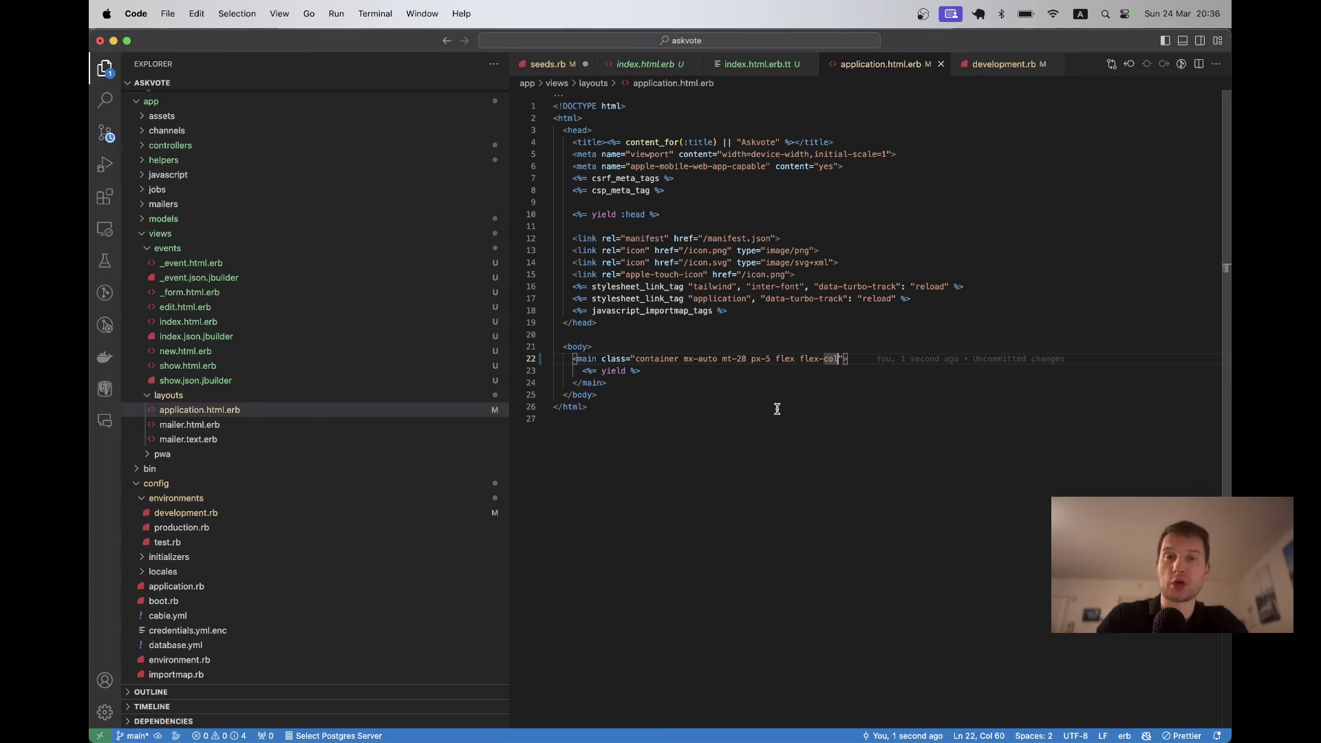
left_click(754, 66)
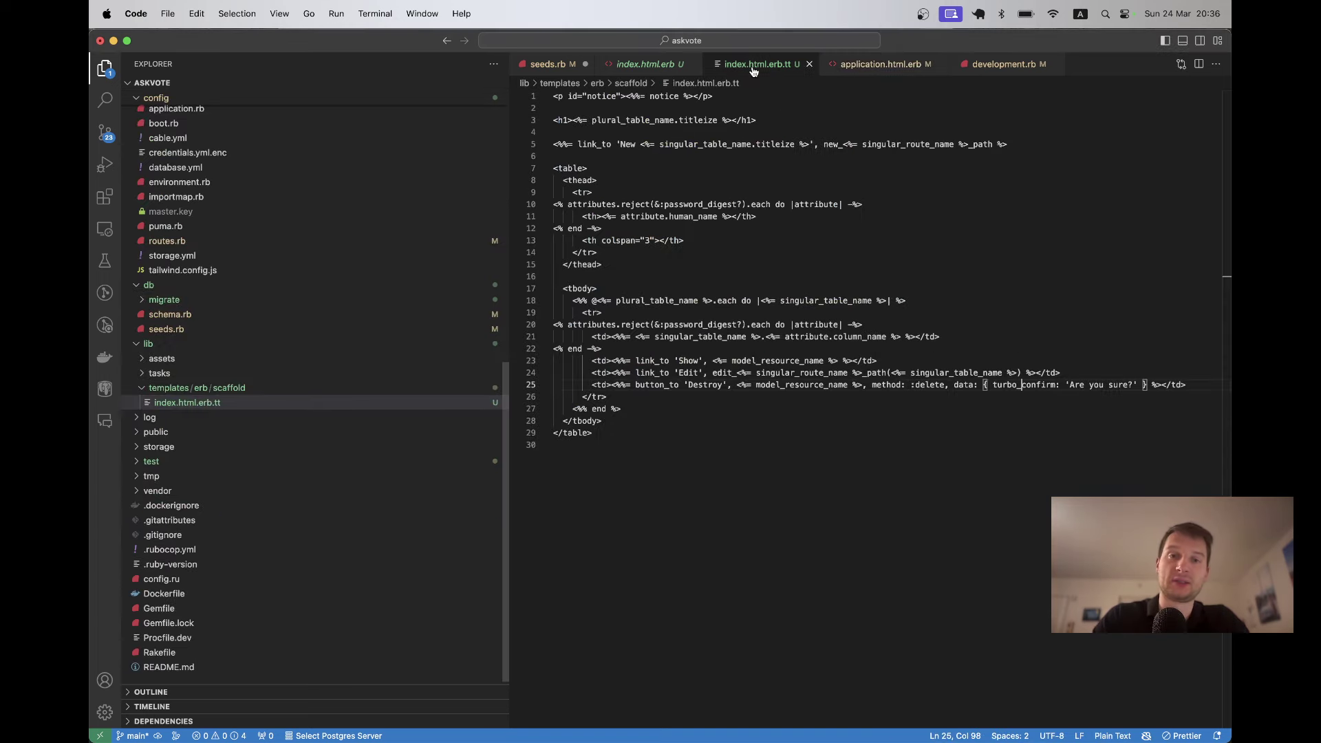
left_click_drag(721, 101, 744, 434)
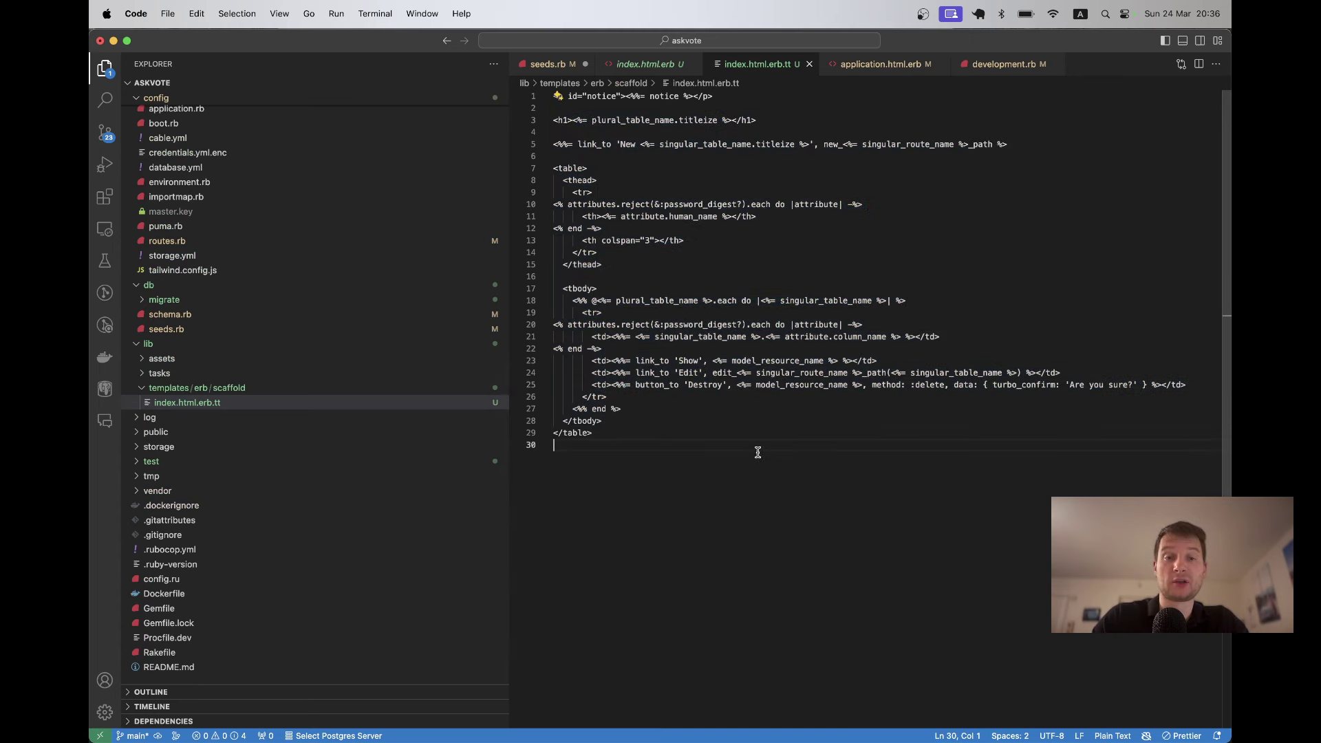
left_click(630, 70)
key("super+Tab")
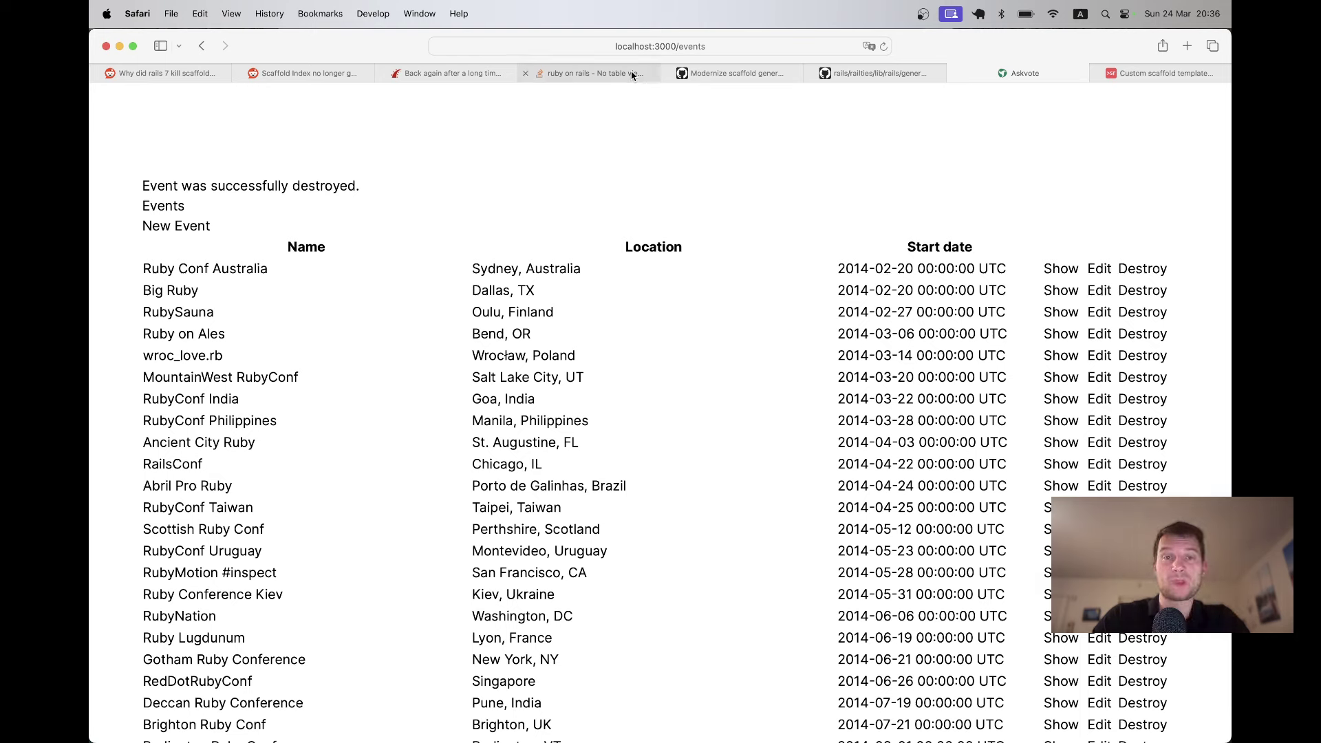